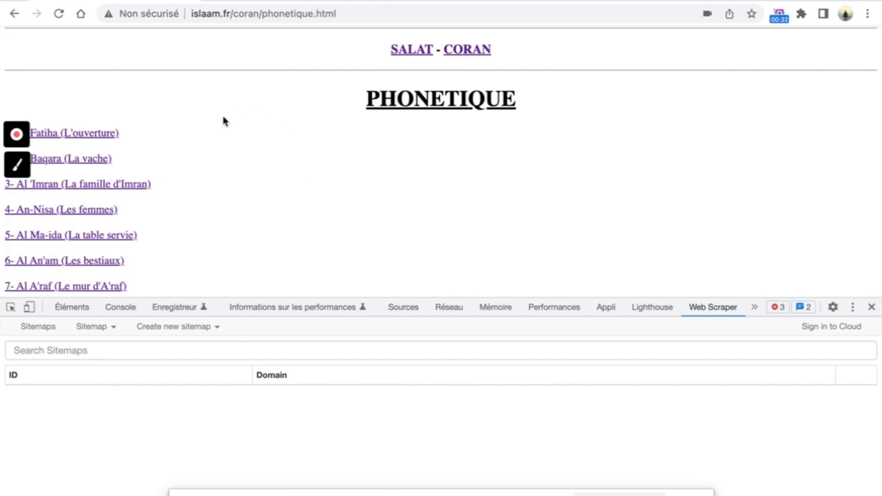
# - Create a Web Scraper sitemap named 'sourates' with the phonetique page URL as its start URL
pyautogui.click(171, 328)
pyautogui.click(191, 349)
pyautogui.click(274, 350)
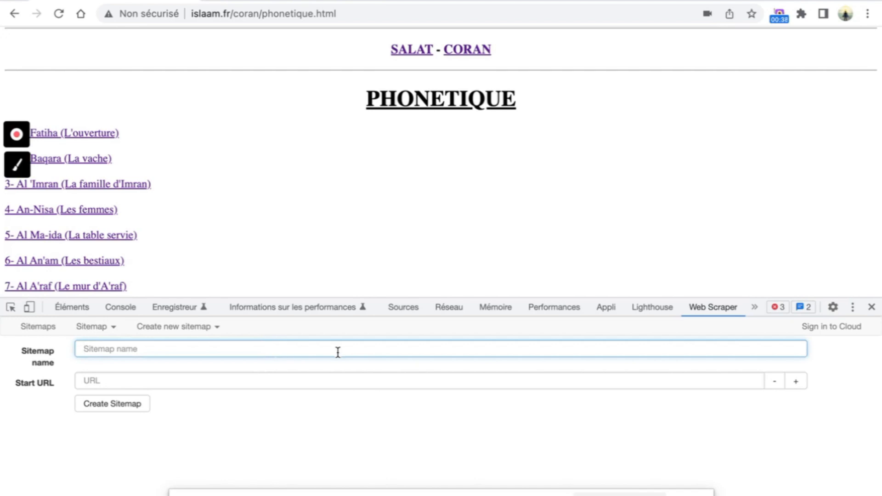
pyautogui.write('sourates')
pyautogui.press('Tab')
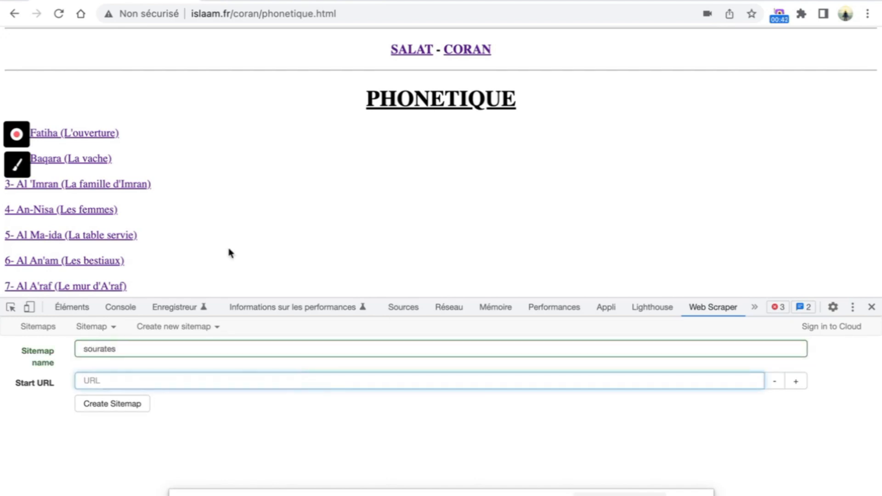
pyautogui.click(319, 7)
pyautogui.press('super+c')
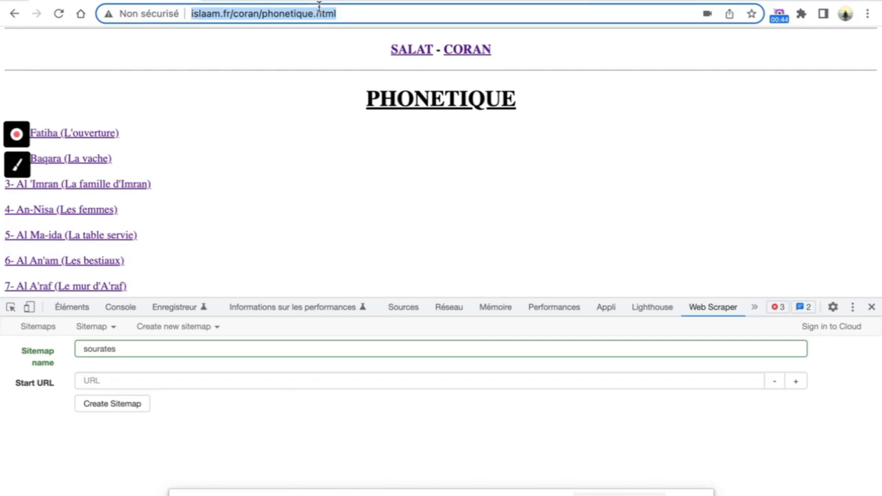
pyautogui.click(221, 382)
pyautogui.press('super+v')
pyautogui.click(215, 464)
pyautogui.click(110, 405)
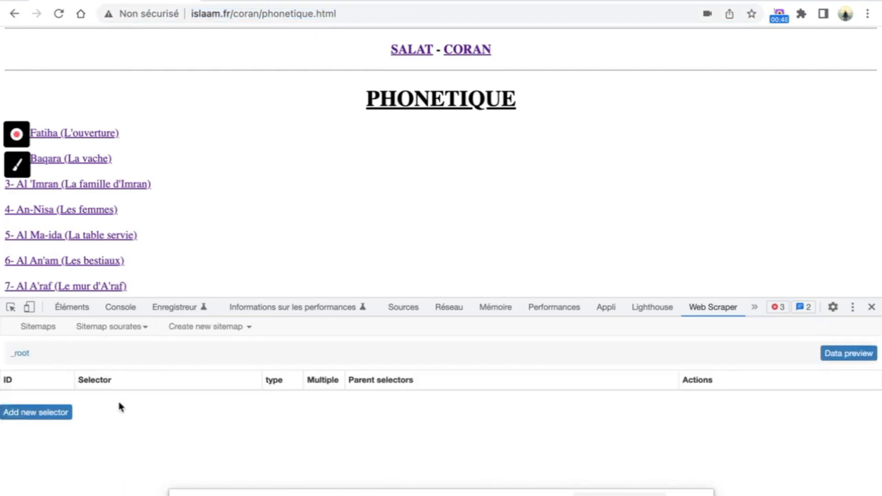
pyautogui.click(54, 416)
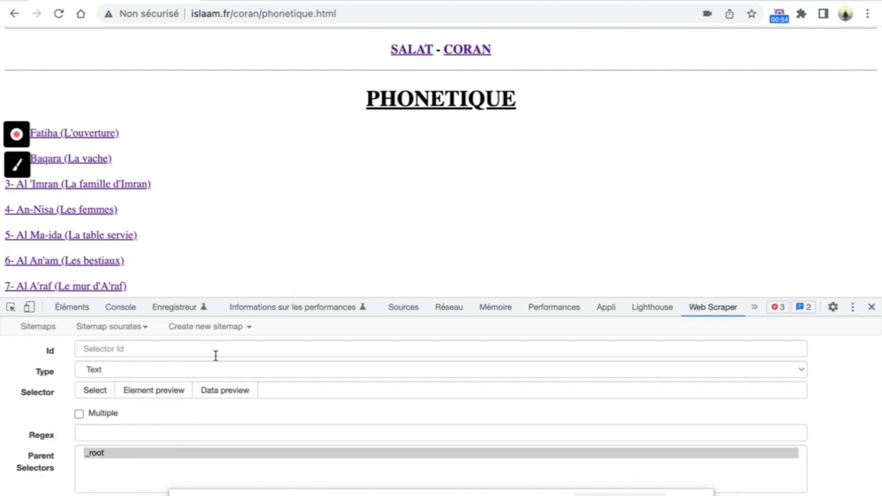
# - Create a multiple Text selector 'nom' and pick the surah links so it matches span a
pyautogui.click(229, 350)
pyautogui.write('nom')
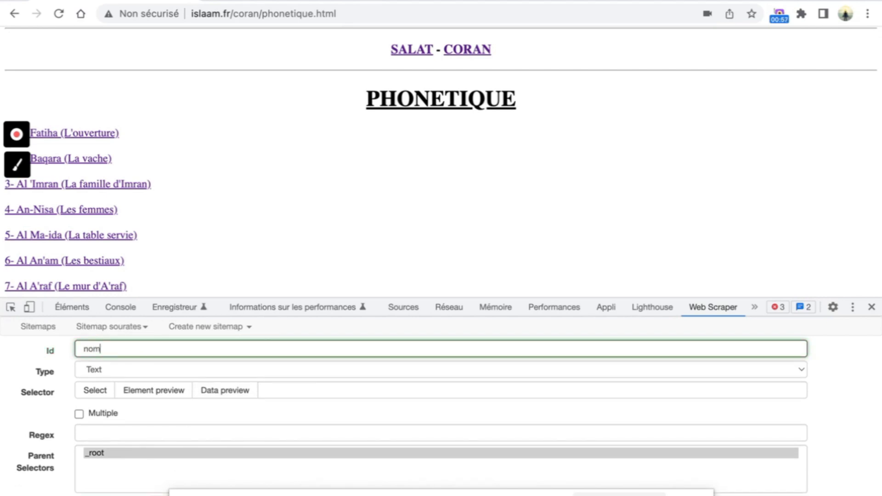
pyautogui.click(96, 369)
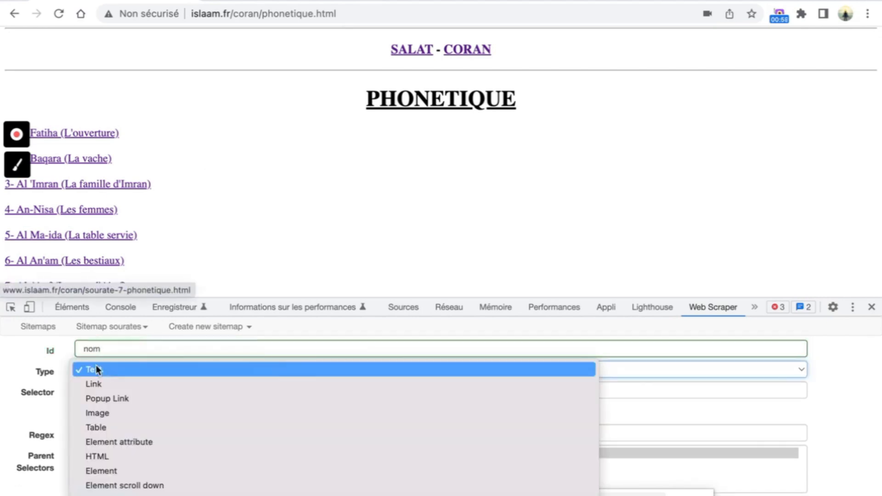
pyautogui.click(97, 373)
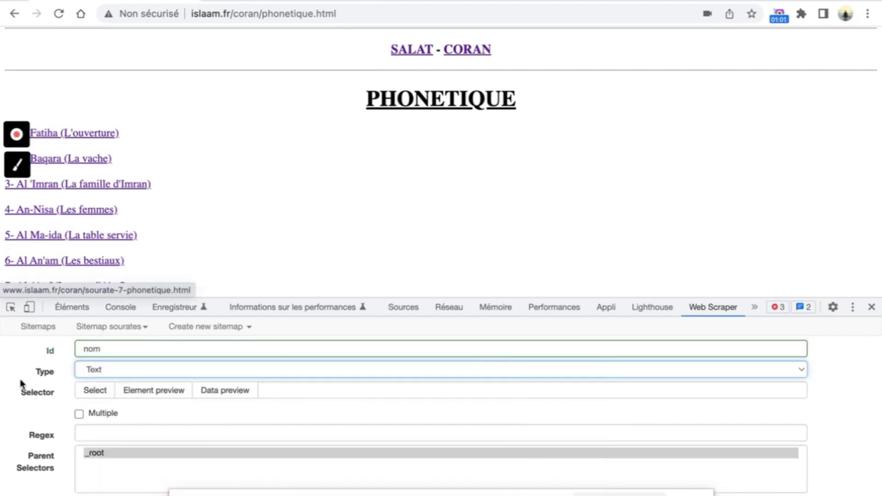
pyautogui.click(95, 390)
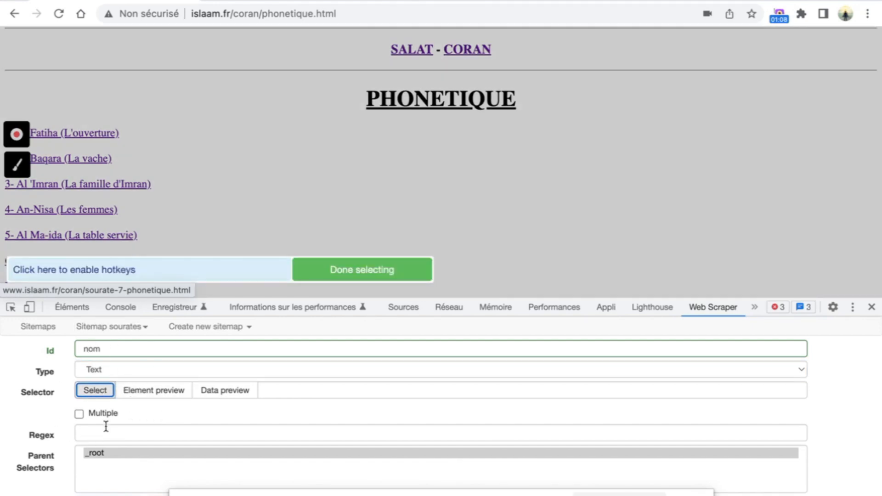
pyautogui.click(79, 414)
pyautogui.scroll(-1, 134, 150)
pyautogui.click(108, 117)
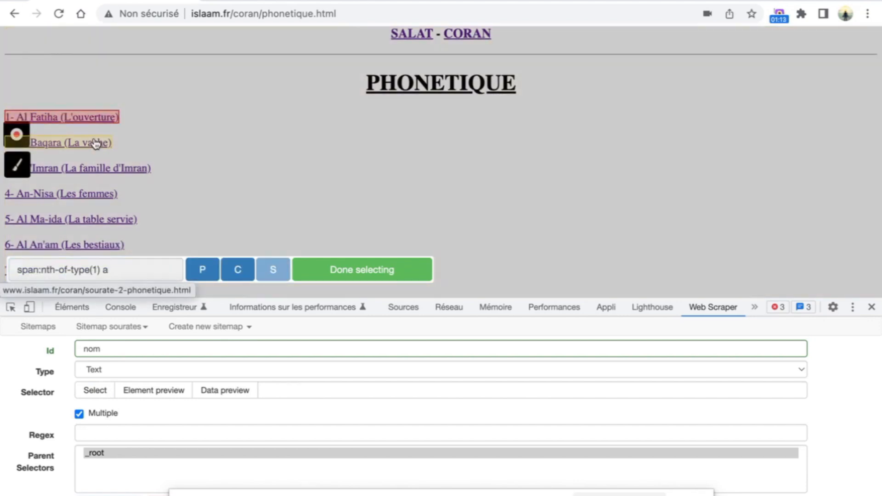
pyautogui.click(96, 136)
pyautogui.scroll(-1, 167, 106)
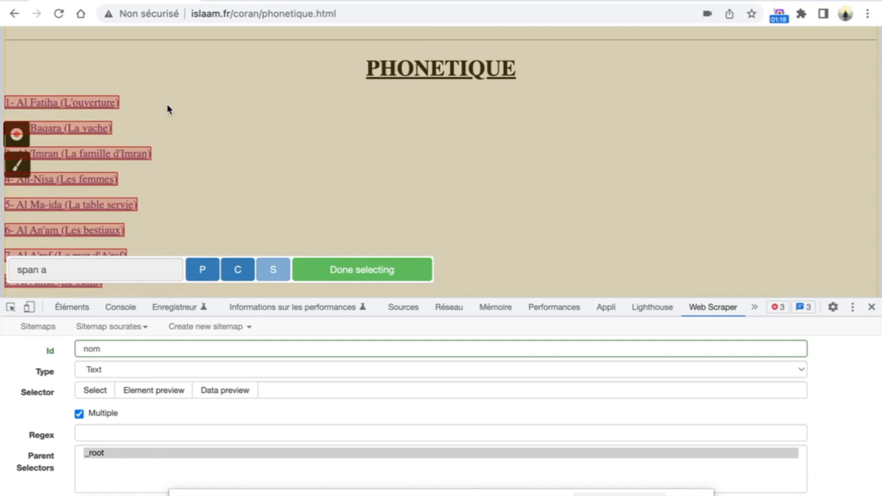
pyautogui.scroll(-3, 169, 109)
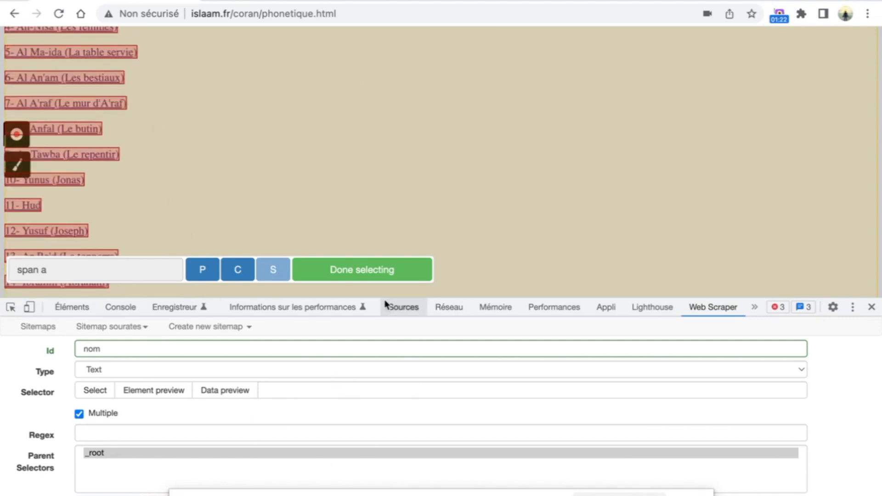
pyautogui.click(392, 276)
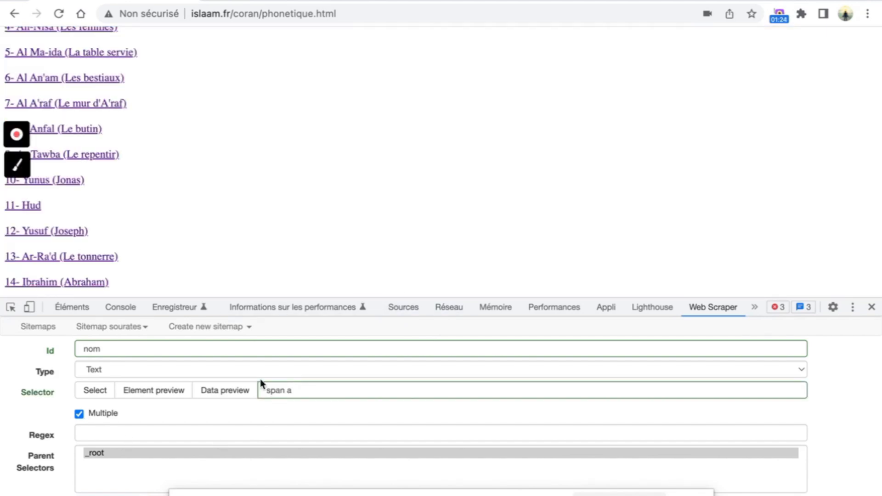
# - Preview the nom selector's data to confirm it captures the surah names
pyautogui.click(251, 396)
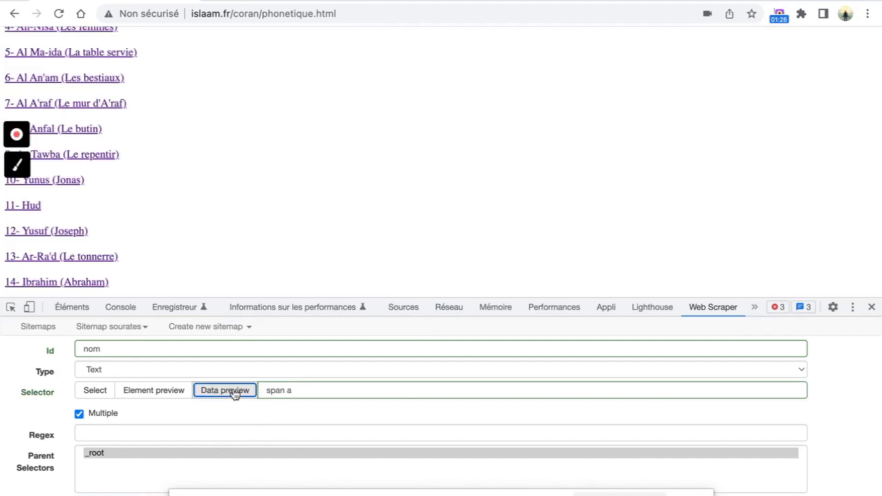
pyautogui.scroll(-10, 327, 401)
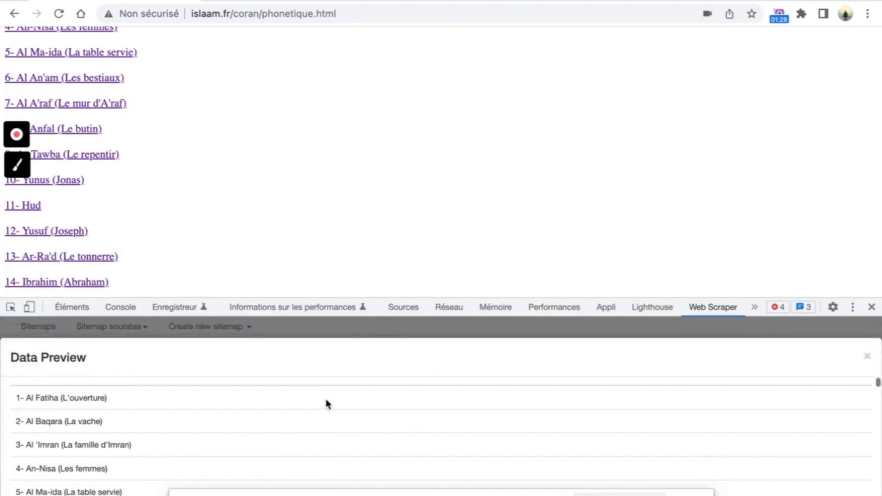
pyautogui.scroll(-20, 327, 405)
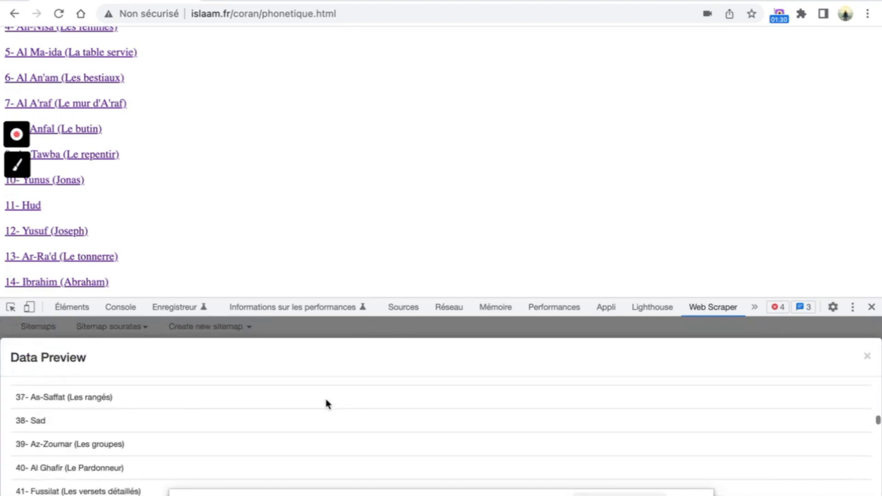
pyautogui.click(868, 357)
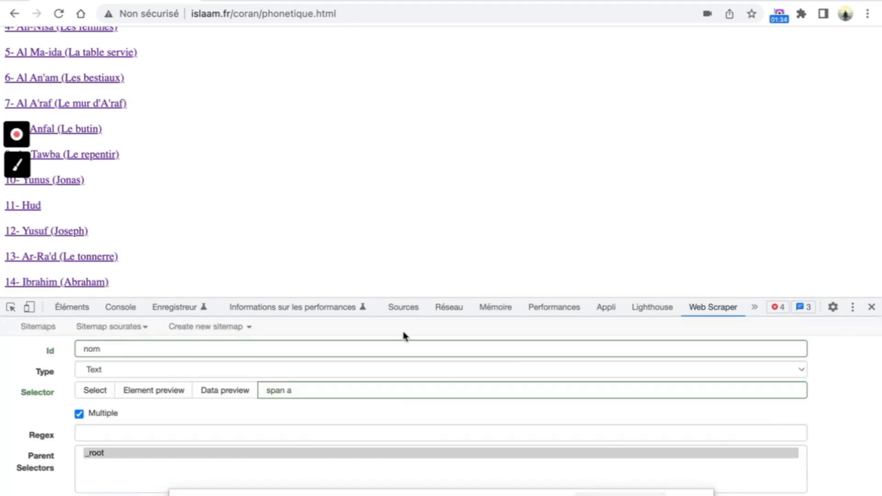
# - Save the nom selector, scrape the sourates sitemap, and refresh the scraped results
pyautogui.click(106, 487)
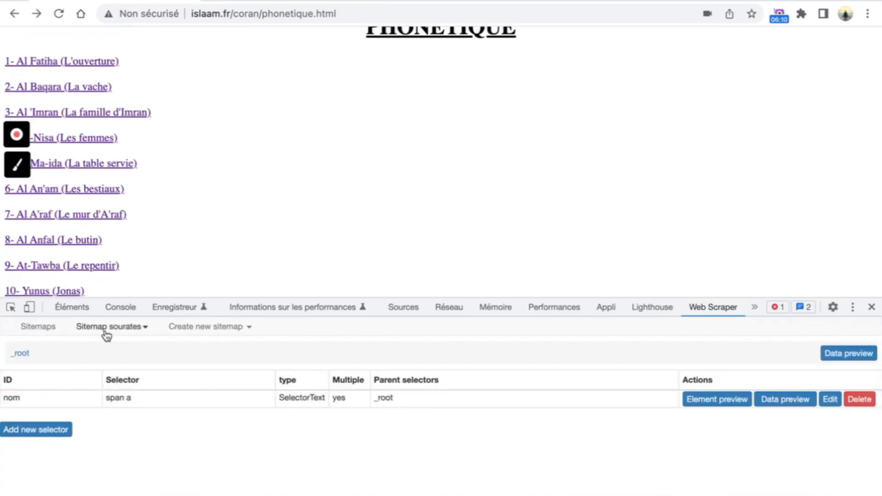
pyautogui.click(128, 333)
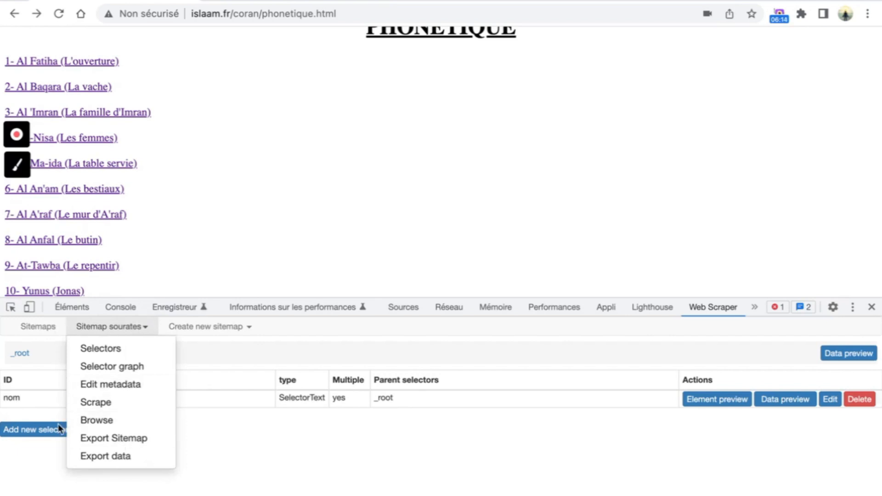
pyautogui.click(120, 407)
pyautogui.click(97, 411)
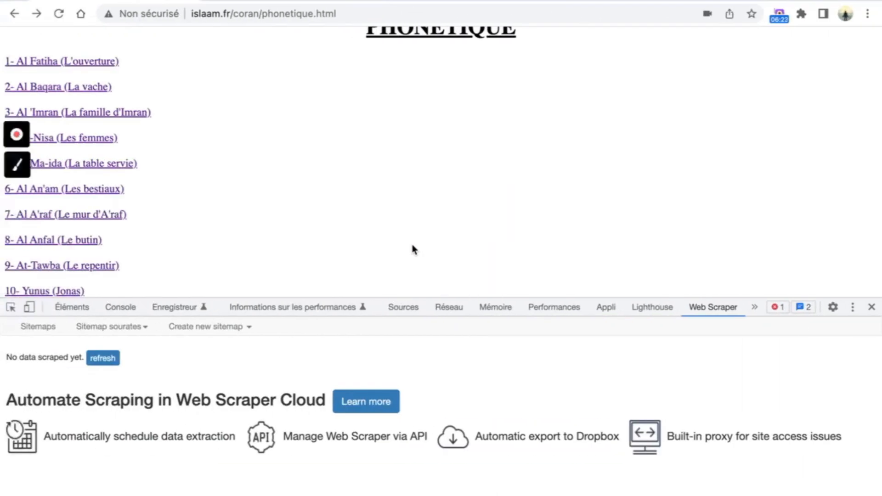
pyautogui.click(100, 360)
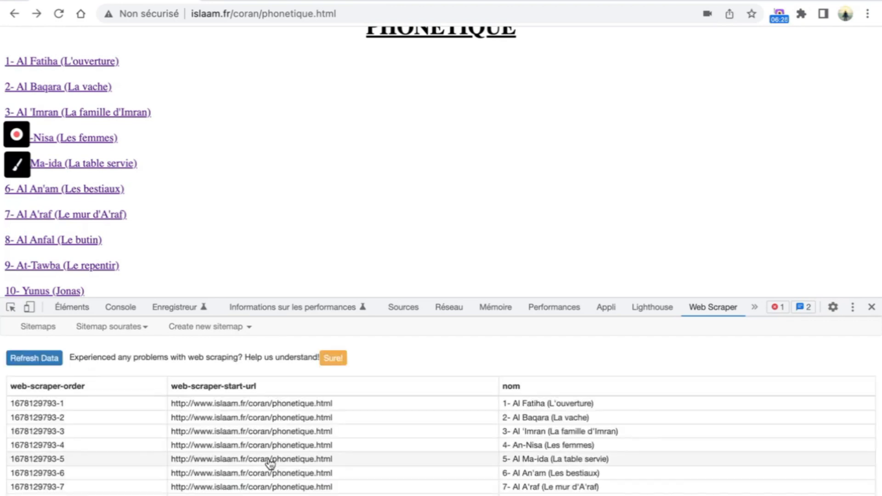
pyautogui.scroll(-2, 626, 416)
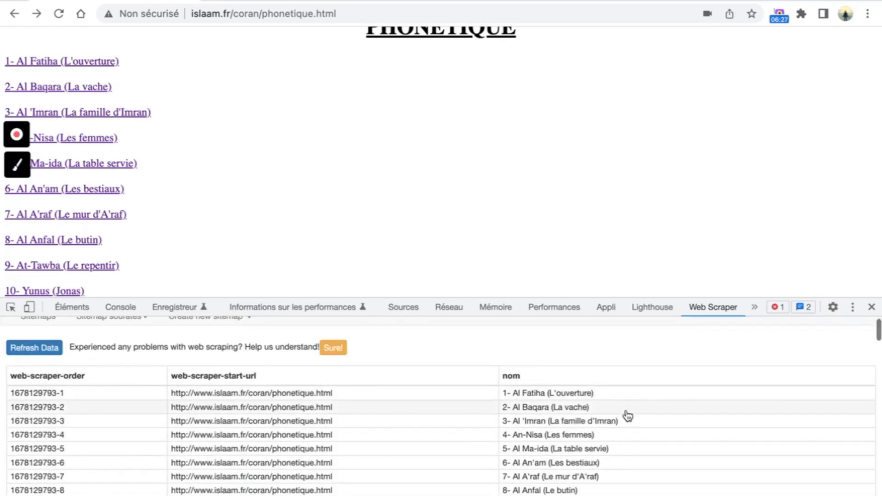
pyautogui.scroll(-5, 628, 416)
pyautogui.scroll(8, 628, 416)
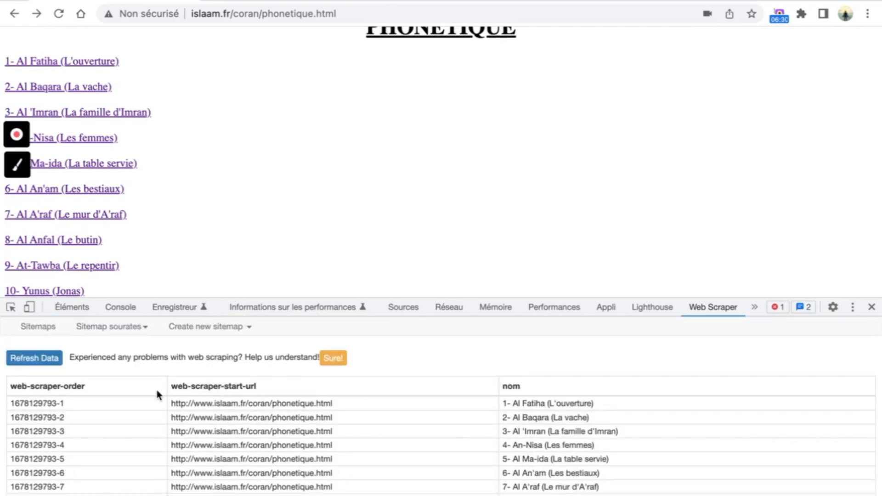
# - Export the scraped surah names from the sourates sitemap as a CSV download
pyautogui.click(136, 328)
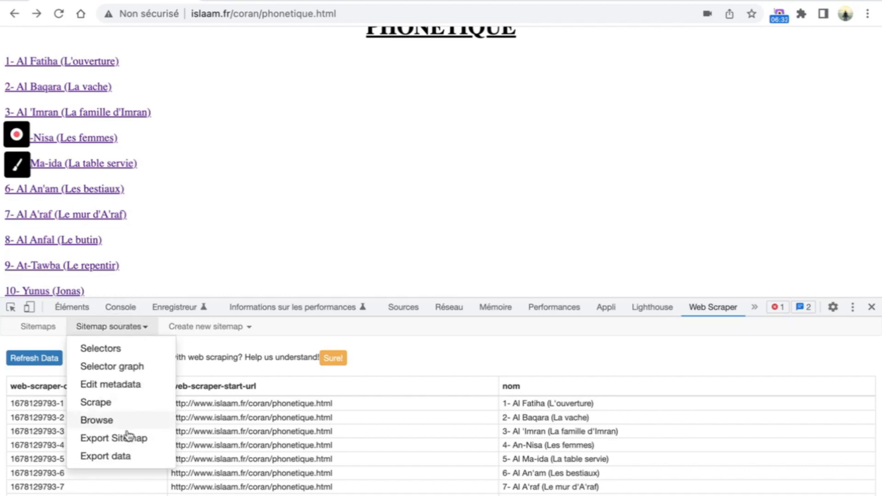
pyautogui.click(150, 460)
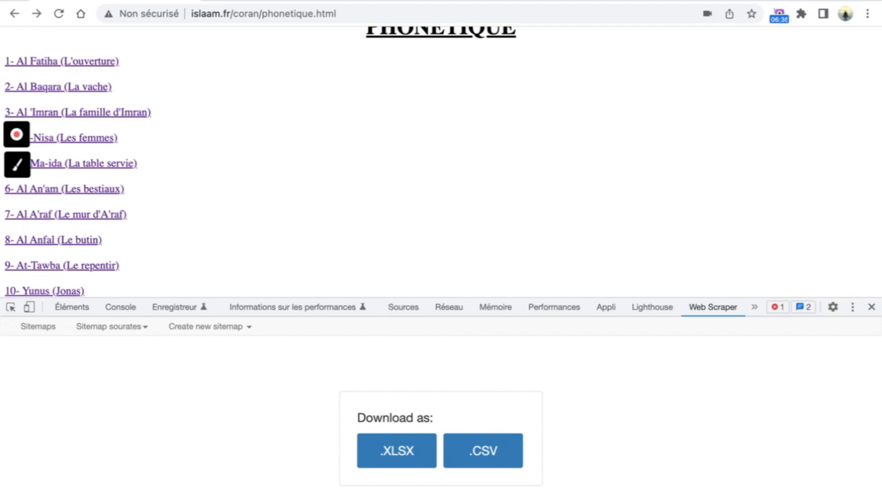
pyautogui.click(503, 455)
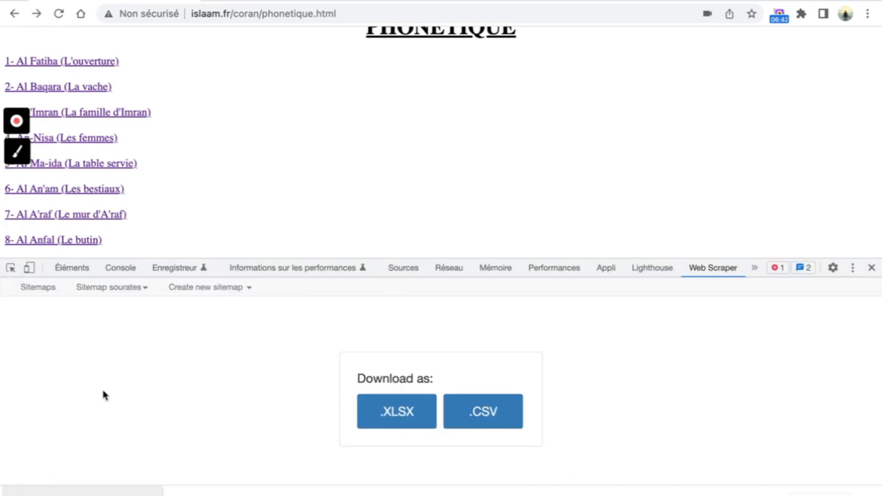
pyautogui.click(872, 495)
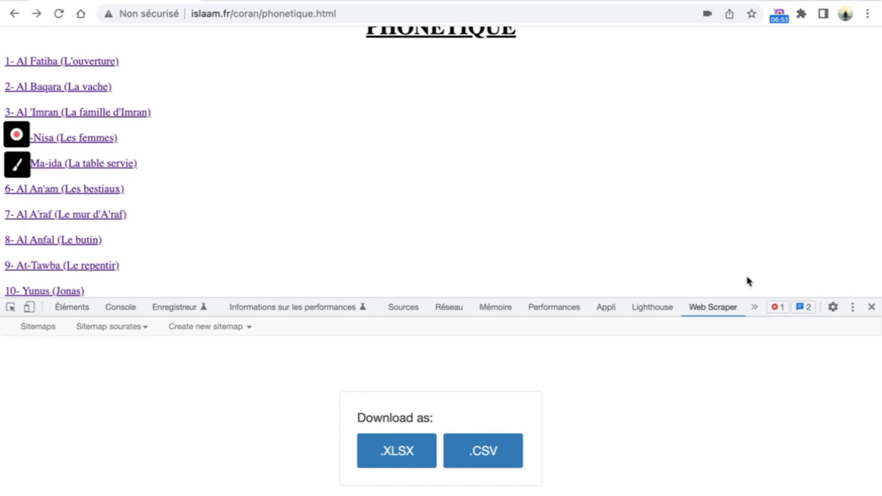
pyautogui.click(248, 329)
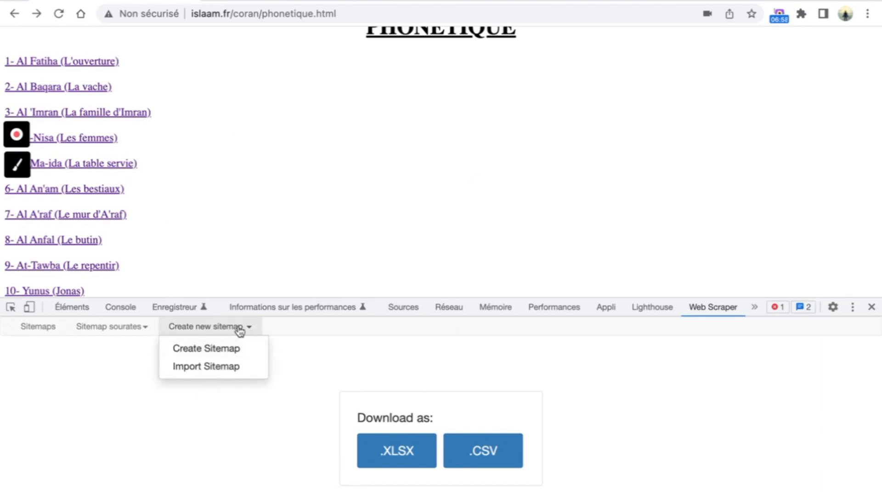
# - Create a sitemap named 'versets' with the phonetique page URL as its start URL
pyautogui.click(227, 353)
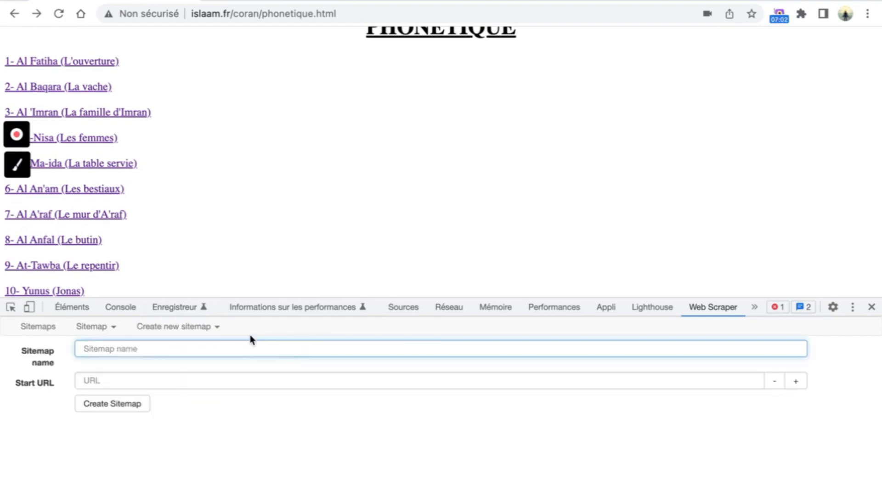
pyautogui.write('versets')
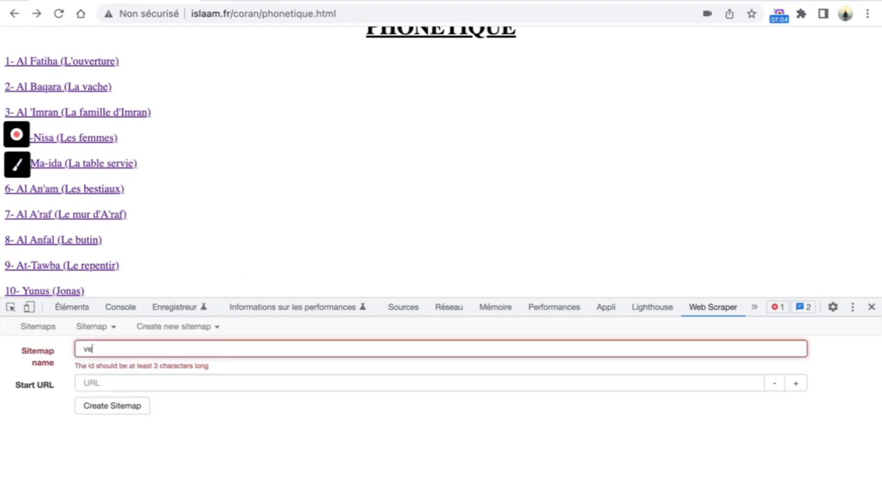
pyautogui.click(147, 375)
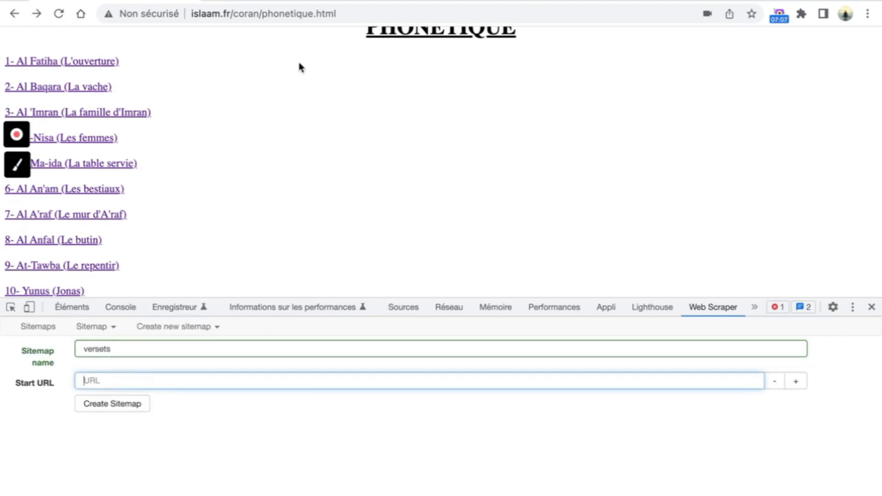
pyautogui.click(334, 14)
pyautogui.hotkey('ctrl', 'c')
pyautogui.click(199, 384)
pyautogui.hotkey('ctrl', 'v')
pyautogui.click(133, 406)
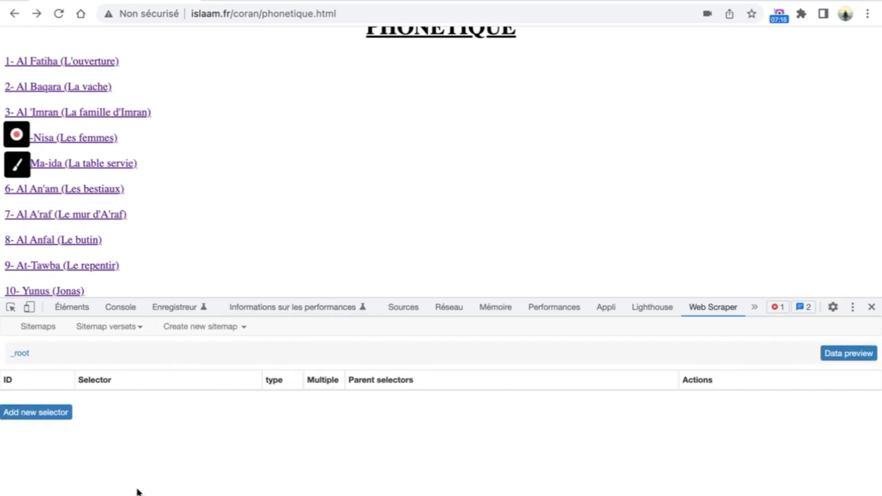
# - Add a new Link selector named 'nom' to the versets sitemap
pyautogui.click(51, 415)
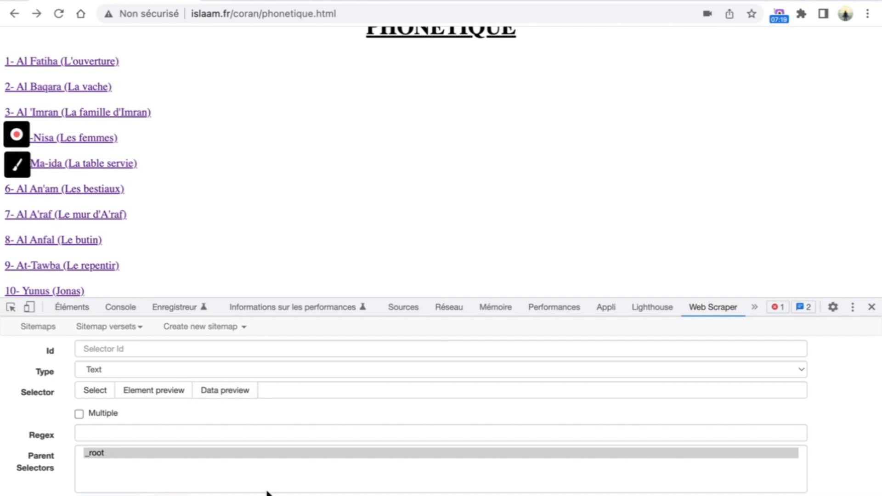
pyautogui.click(177, 353)
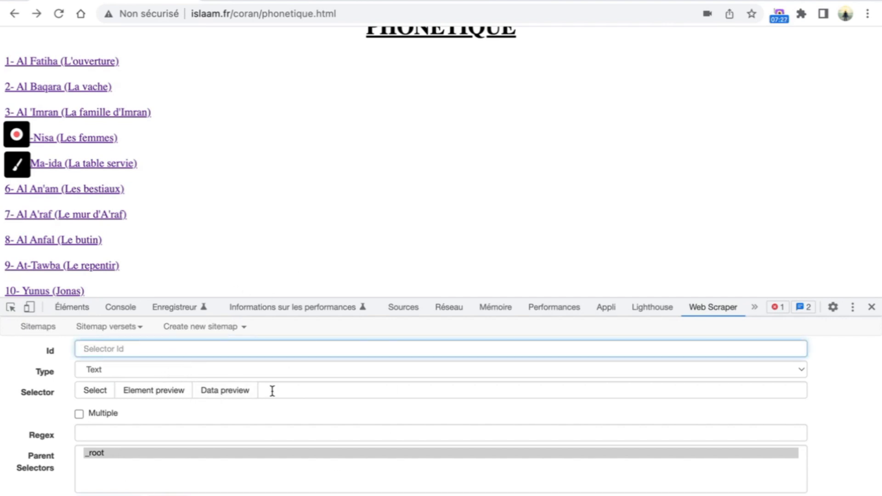
pyautogui.write('nom')
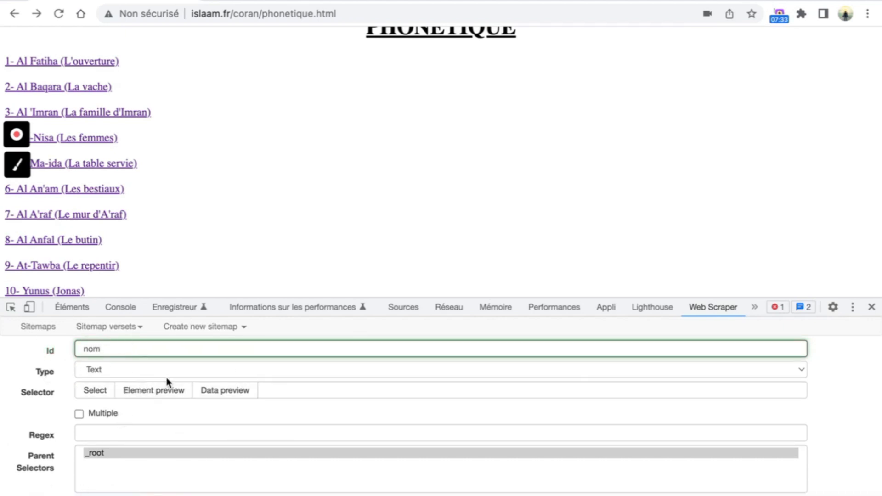
pyautogui.click(185, 368)
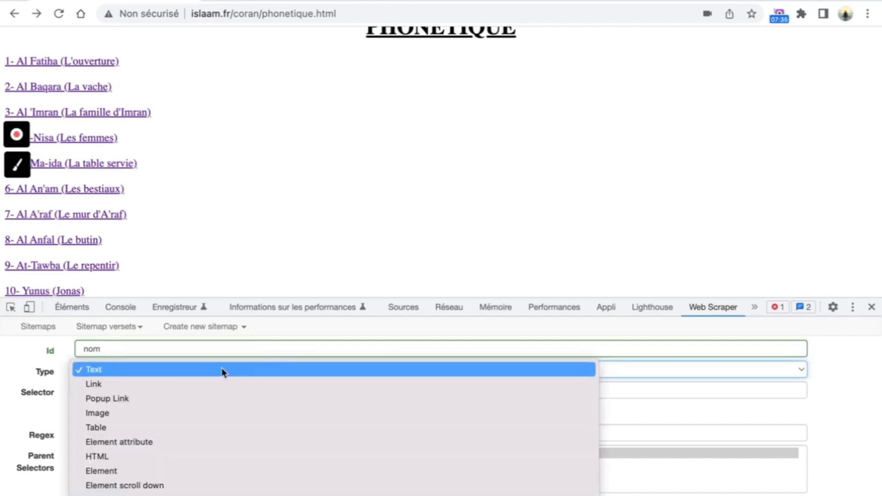
pyautogui.click(103, 384)
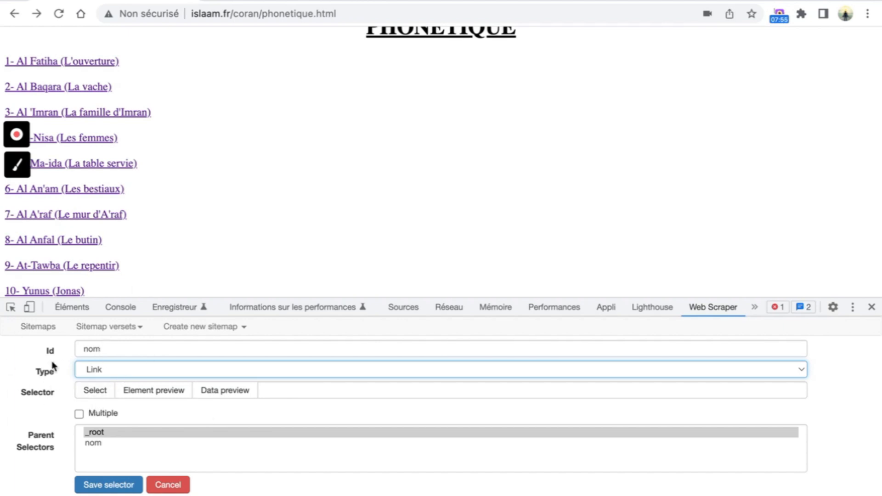
# - Make nom multiple, select the surah links (span a), and save the selector
pyautogui.click(95, 390)
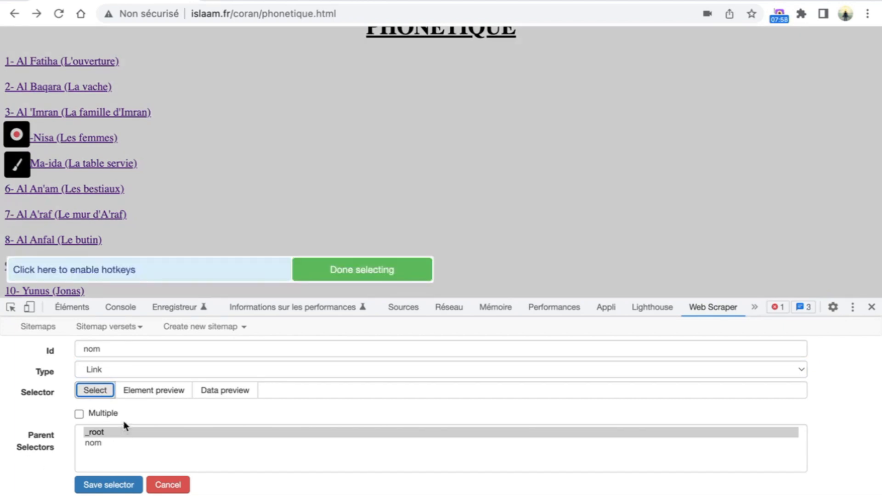
pyautogui.click(79, 414)
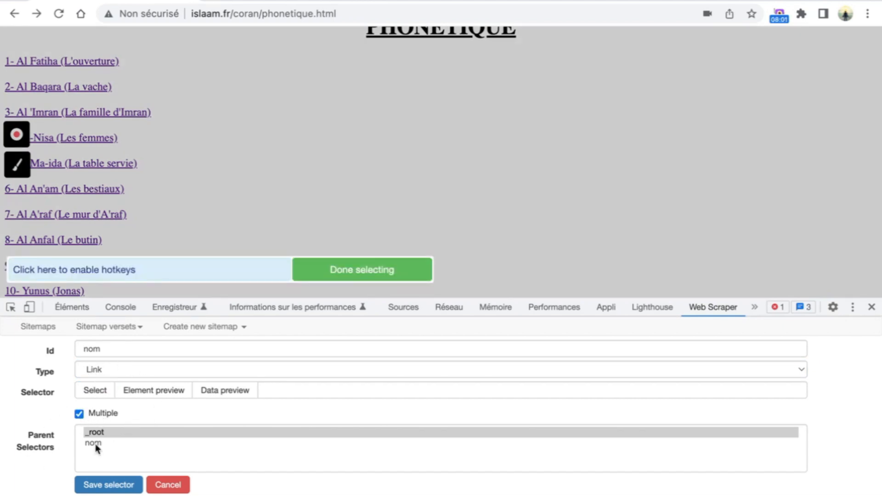
pyautogui.scroll(1, 211, 115)
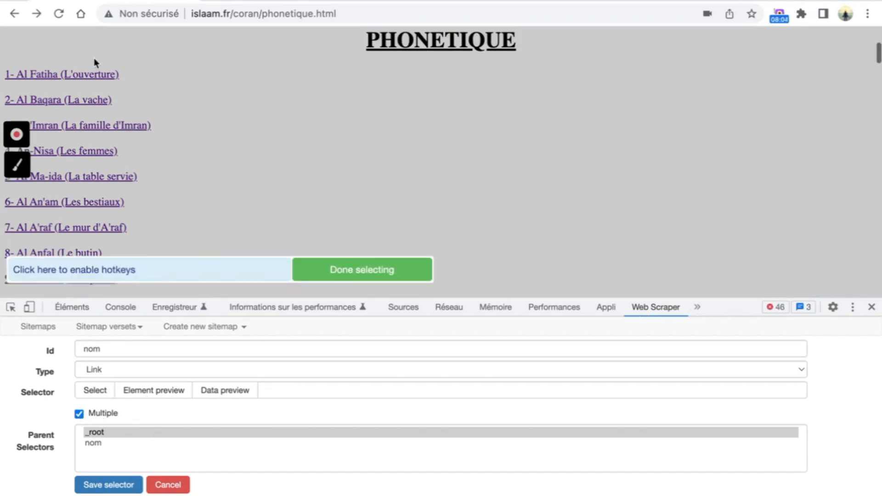
pyautogui.click(79, 76)
pyautogui.click(75, 100)
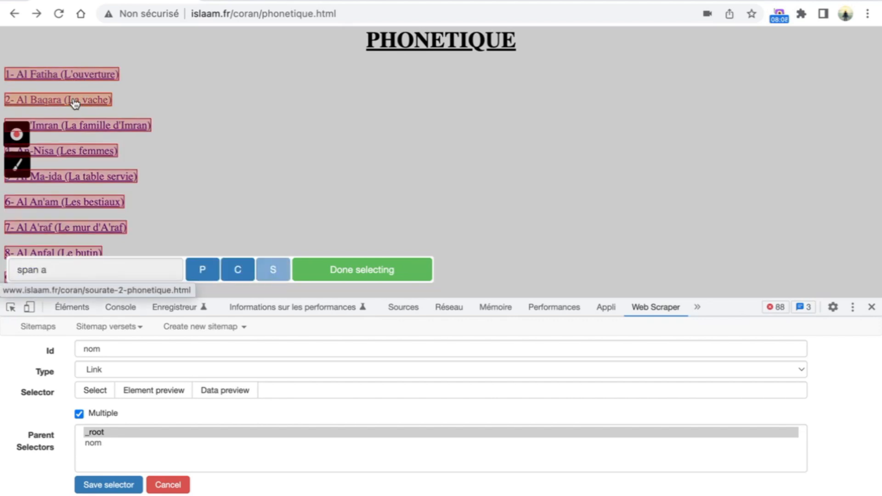
pyautogui.scroll(-5, 207, 133)
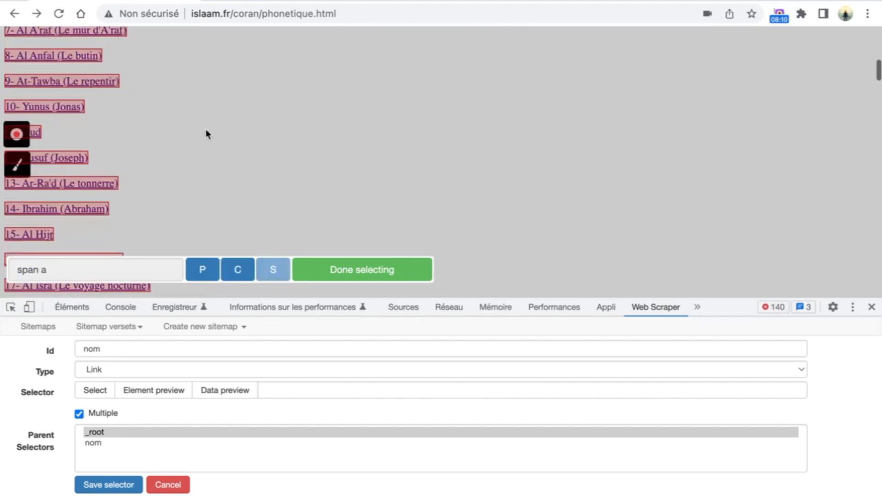
pyautogui.scroll(8, 206, 134)
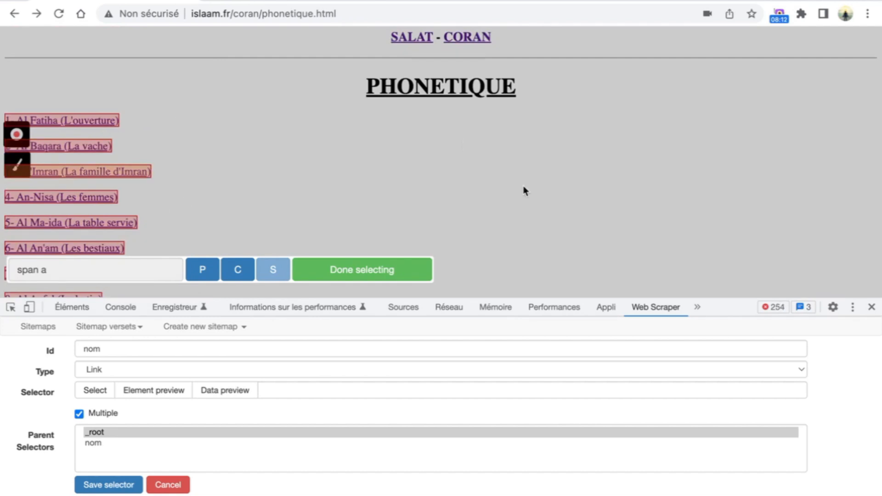
pyautogui.click(383, 274)
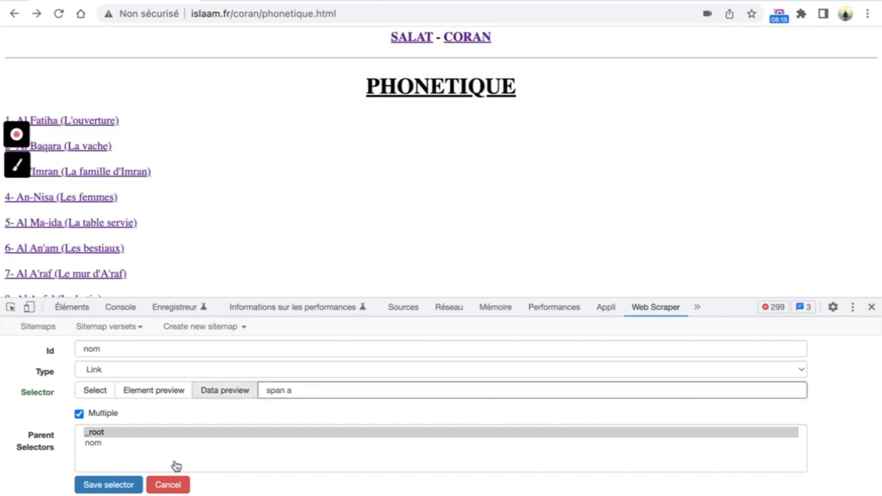
pyautogui.click(101, 484)
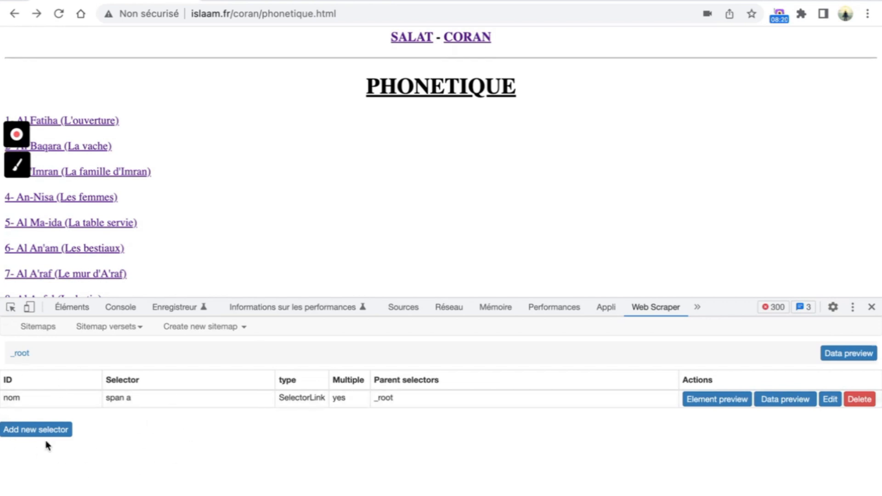
# - Inside the nom selector, load the Al Fatiha page and add a child selector 'verset'
pyautogui.click(70, 403)
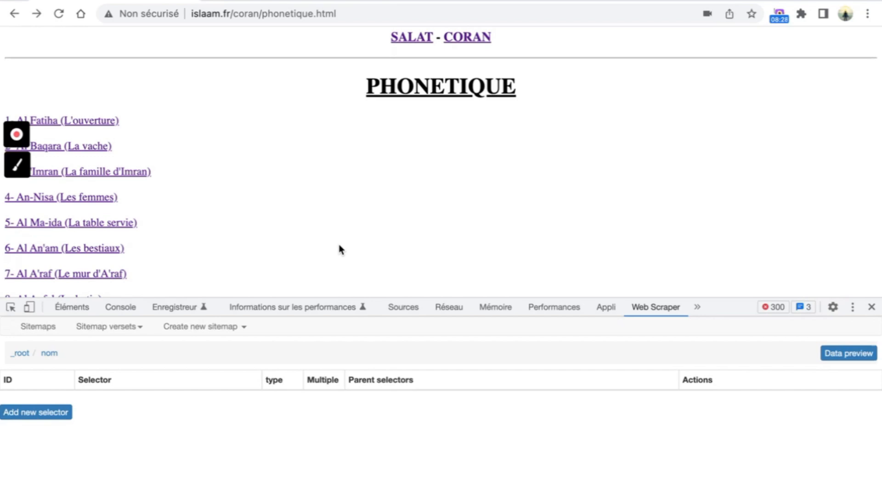
pyautogui.click(100, 122)
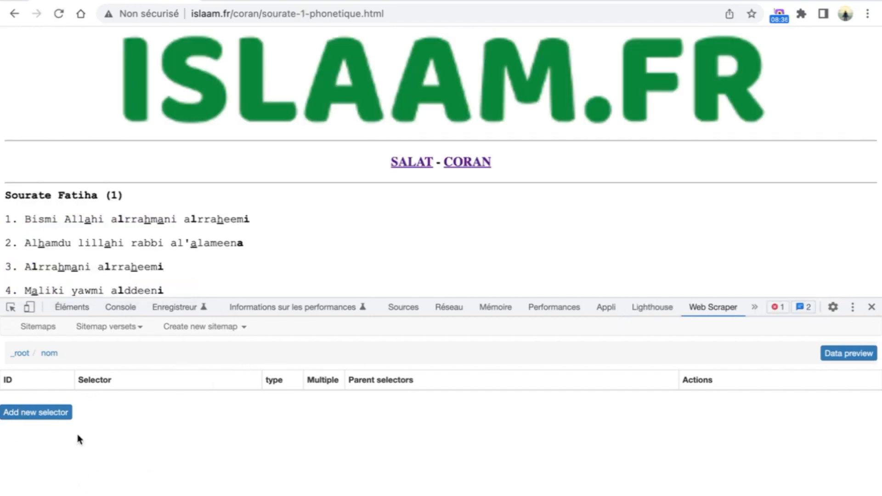
pyautogui.click(59, 415)
pyautogui.click(254, 353)
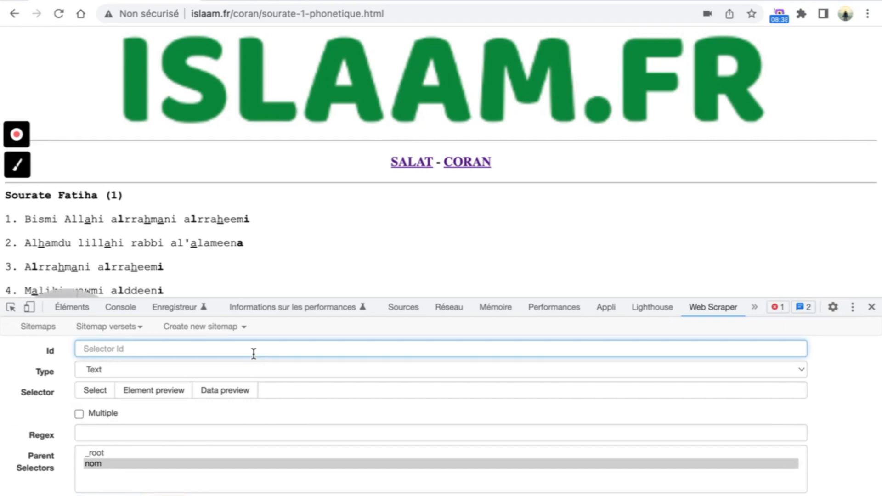
pyautogui.write('verset')
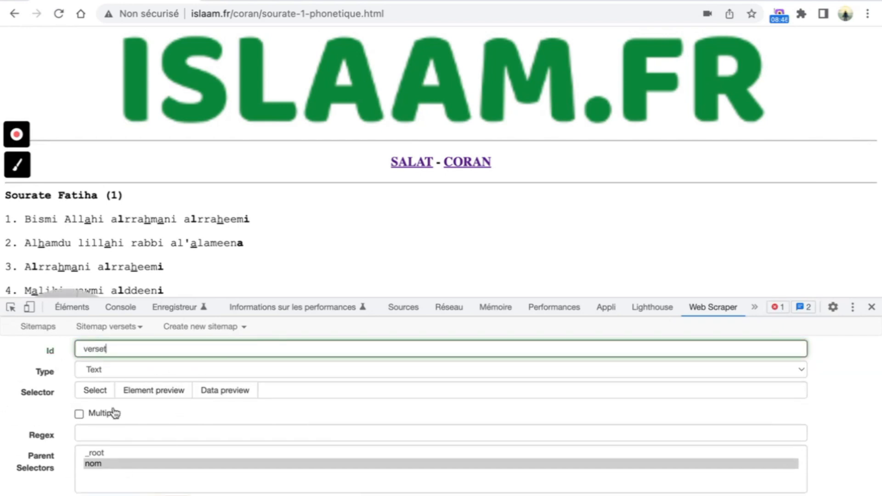
# - Make verset multiple and select all seven Fatiha verses (p:nth-of-type(n+3) span)
pyautogui.click(90, 396)
pyautogui.scroll(-1, 212, 157)
pyautogui.scroll(-2, 211, 157)
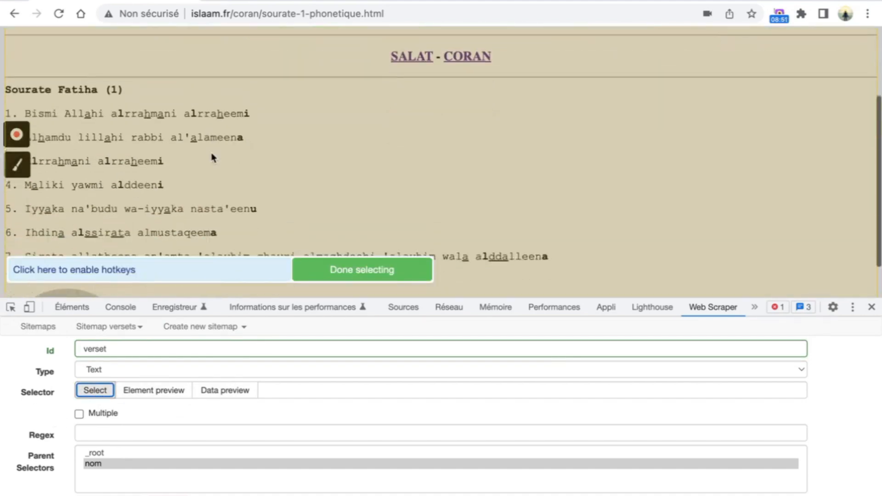
pyautogui.click(79, 414)
pyautogui.click(59, 114)
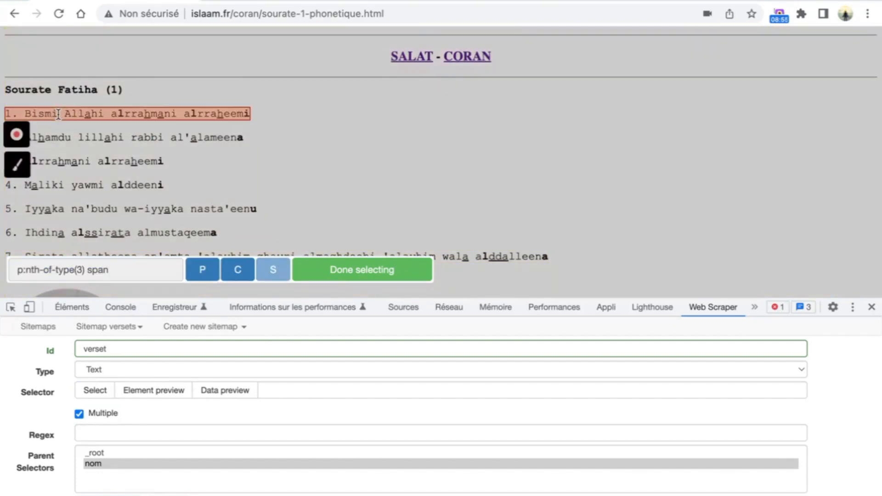
pyautogui.click(59, 137)
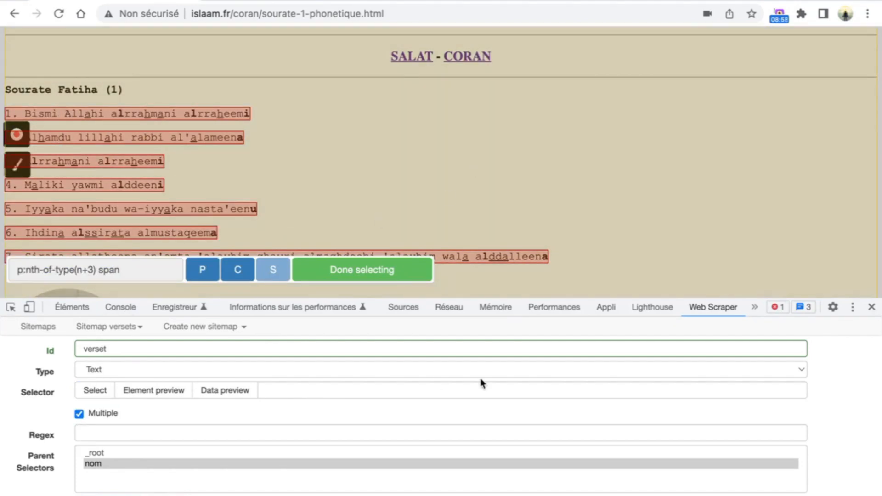
pyautogui.click(362, 275)
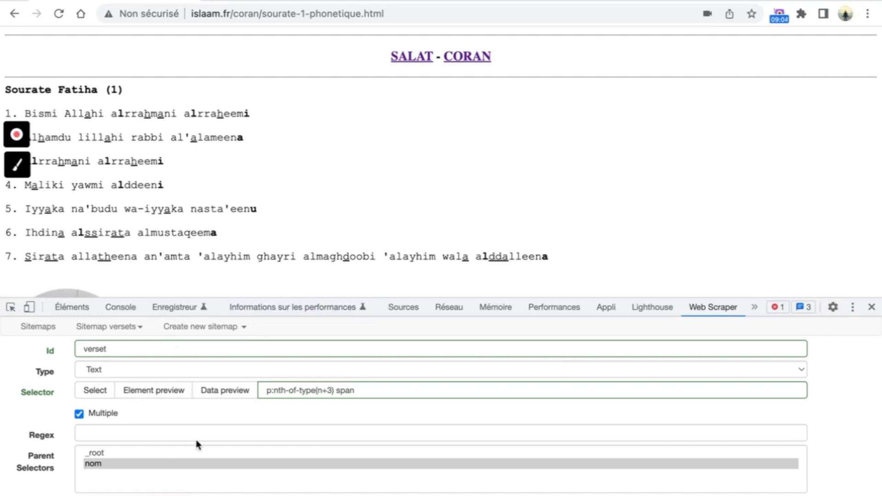
# - Preview the extracted verse data and save the verset selector
pyautogui.click(229, 390)
pyautogui.scroll(-2, 225, 385)
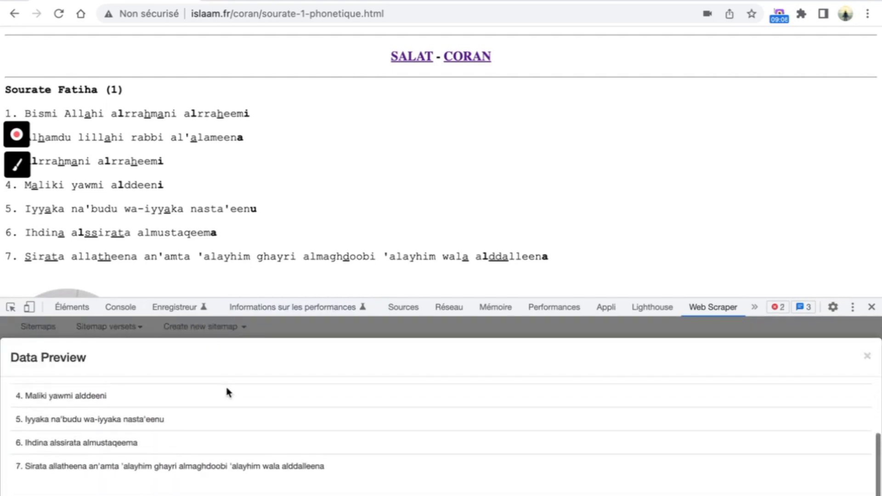
pyautogui.scroll(3, 225, 386)
pyautogui.scroll(-3, 195, 413)
pyautogui.click(867, 356)
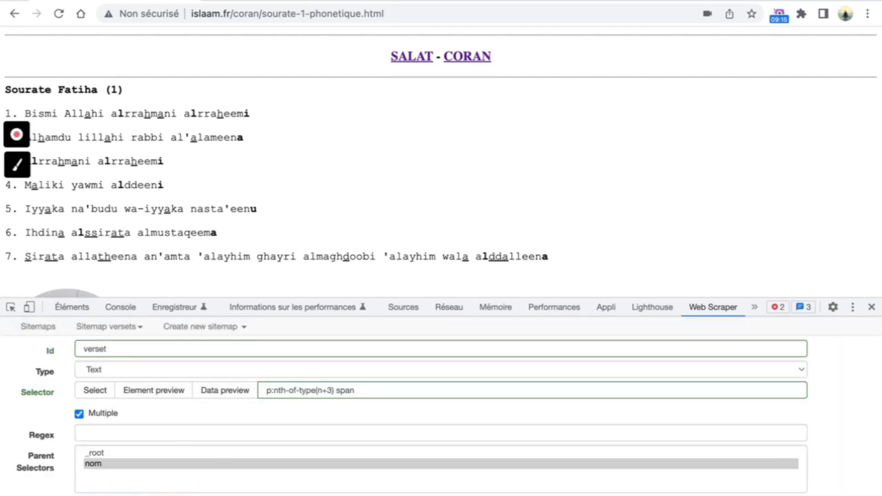
pyautogui.click(110, 495)
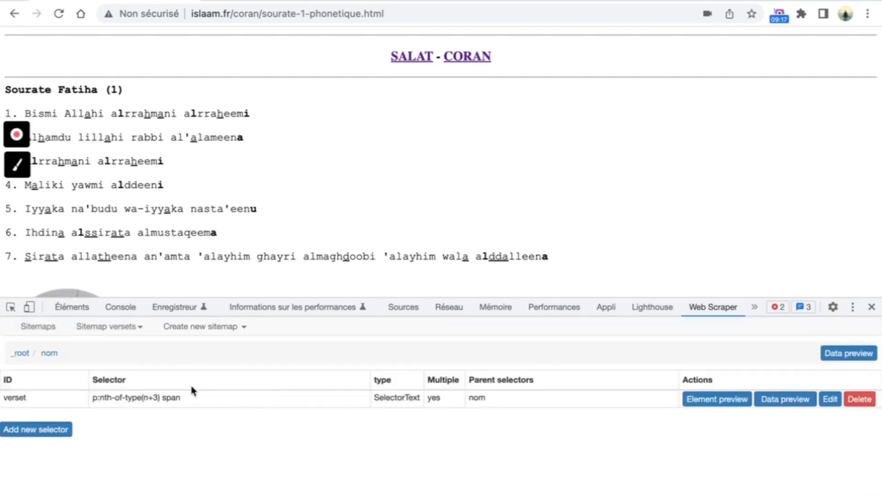
# - Run a scrape of the versets sitemap and refresh the browse view to see results
pyautogui.click(136, 327)
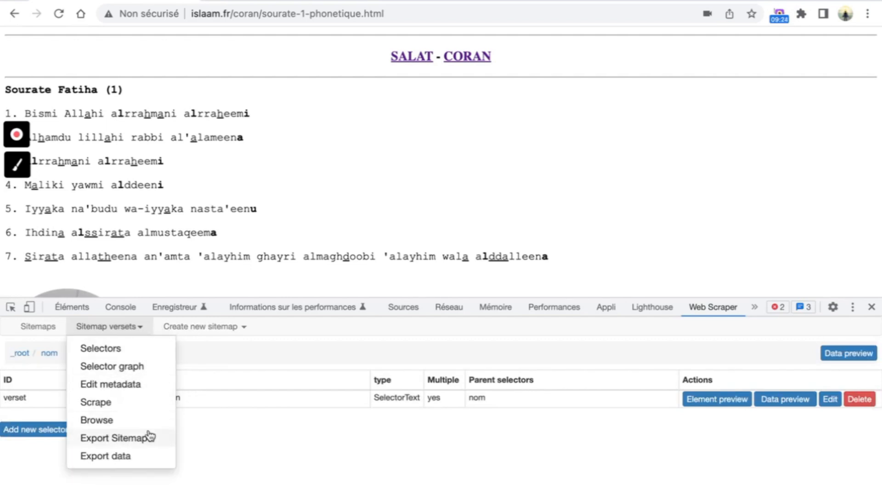
pyautogui.click(127, 412)
pyautogui.click(118, 420)
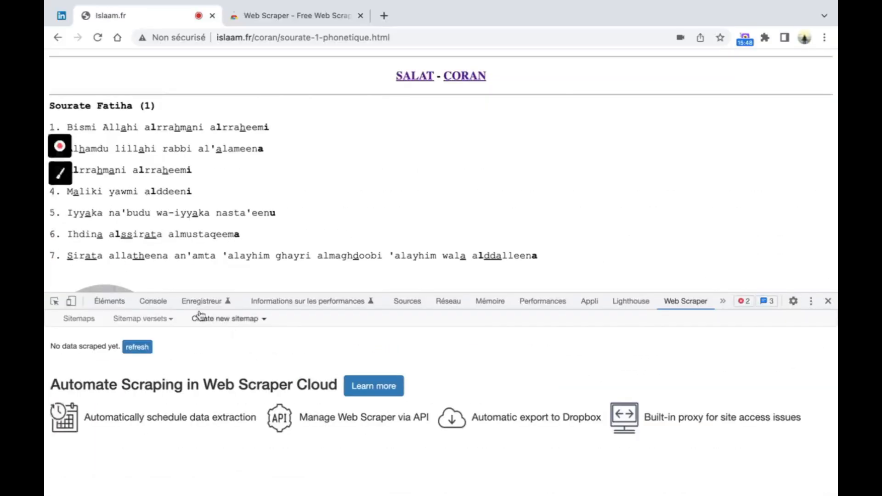
pyautogui.click(140, 347)
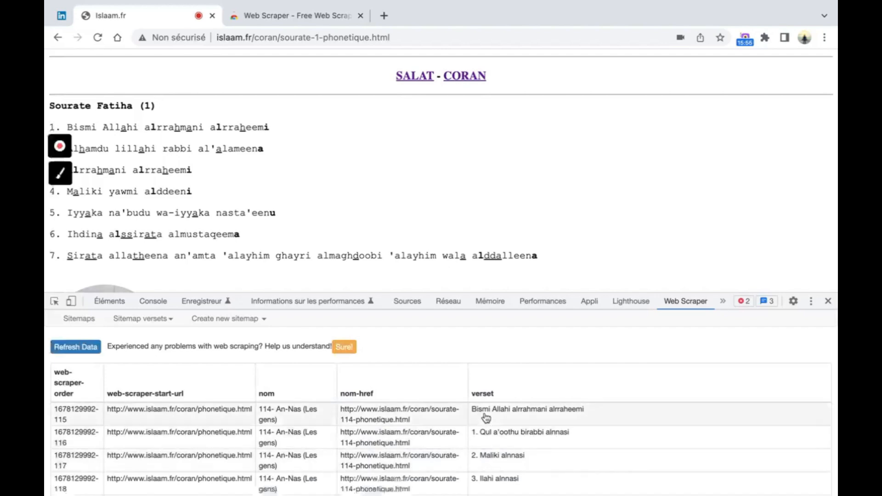
# - Review the scraped verses table and export it as a CSV file (versets (2).csv)
pyautogui.scroll(-3, 486, 418)
pyautogui.scroll(-1, 507, 391)
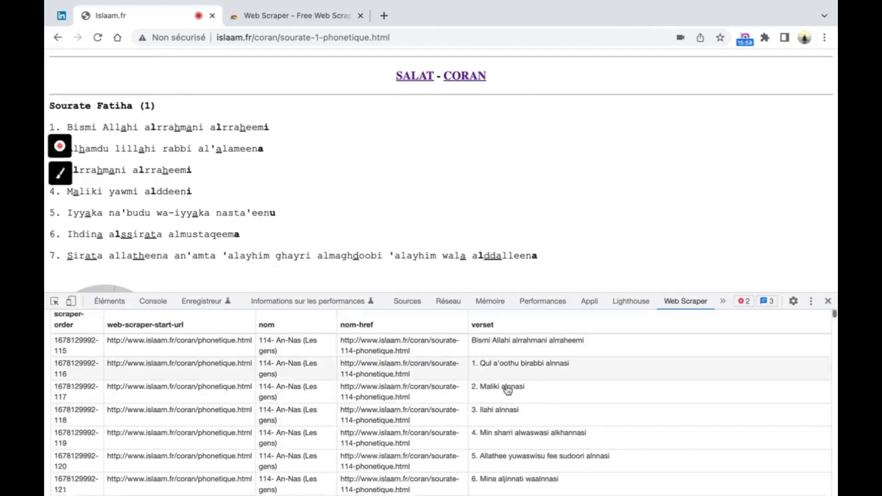
pyautogui.scroll(-1, 312, 352)
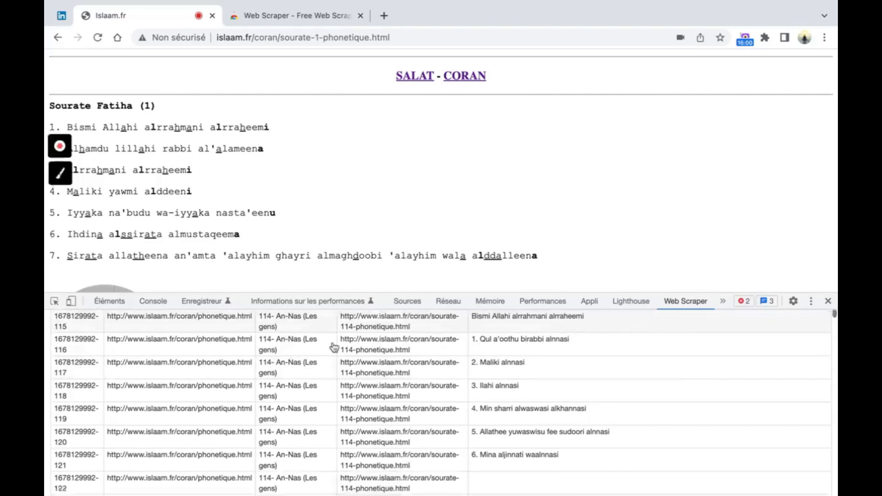
pyautogui.scroll(-3, 528, 384)
pyautogui.scroll(-15, 539, 409)
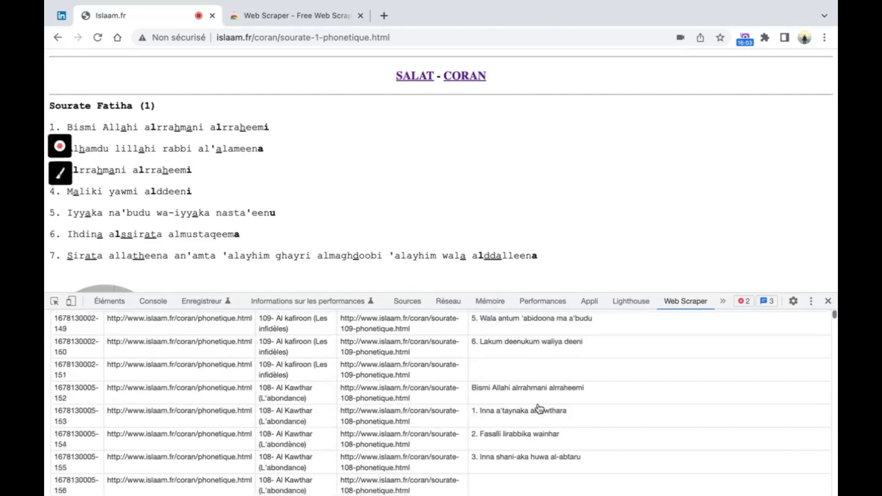
pyautogui.scroll(20, 788, 345)
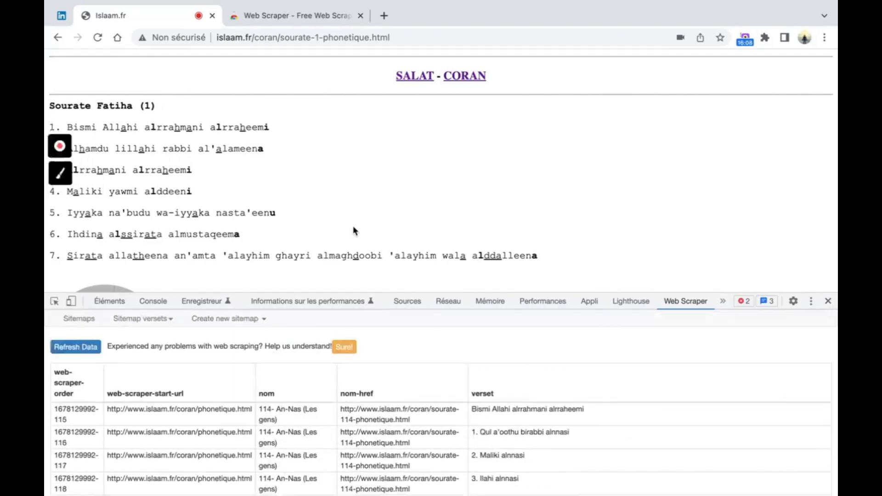
pyautogui.click(167, 321)
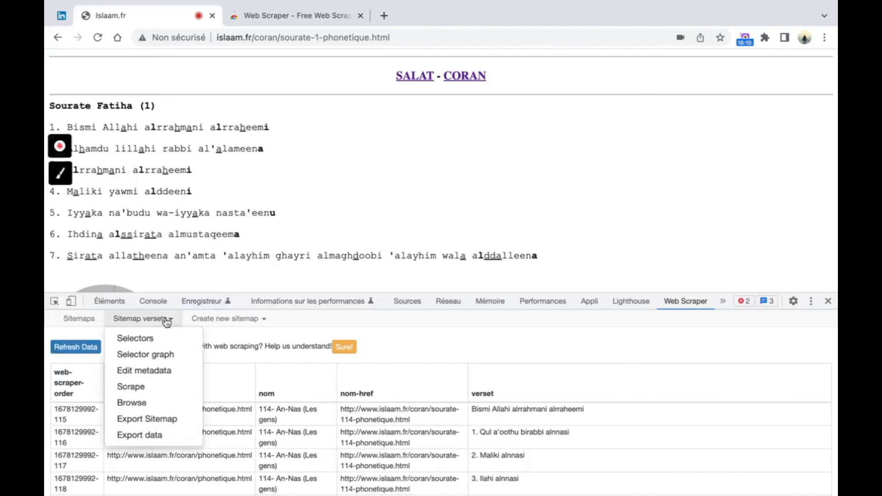
pyautogui.click(170, 435)
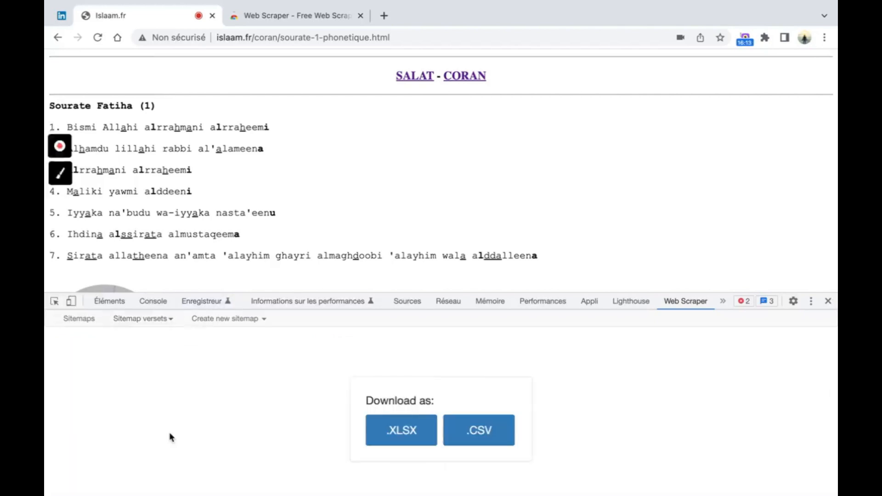
pyautogui.click(492, 442)
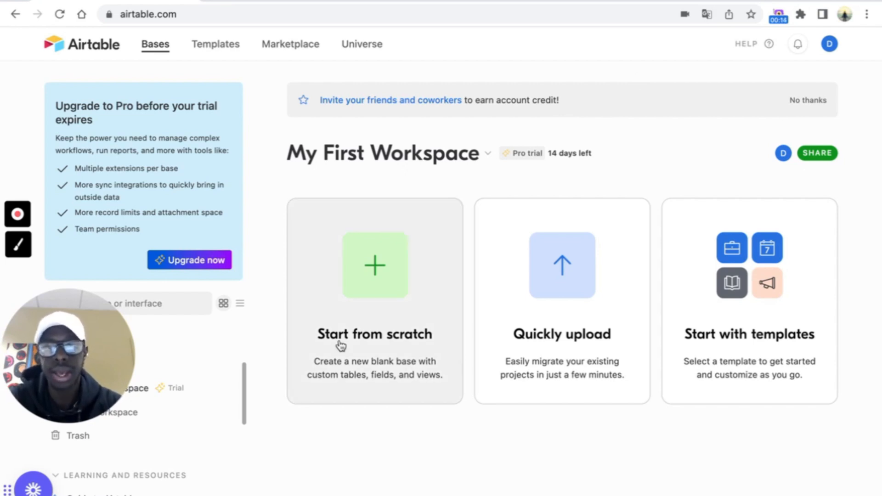
# - Create a blank Airtable base named 'Coran' and dismiss the getting-started panels
pyautogui.click(373, 269)
pyautogui.click(102, 50)
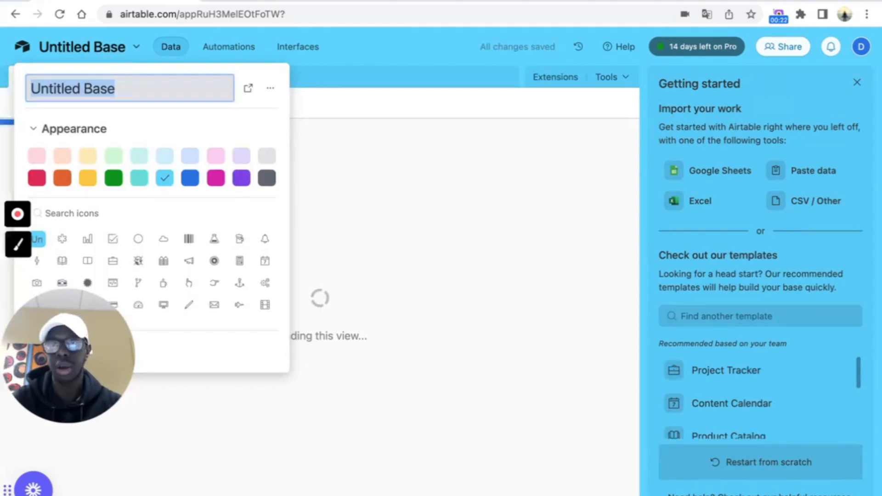
pyautogui.write('Coran')
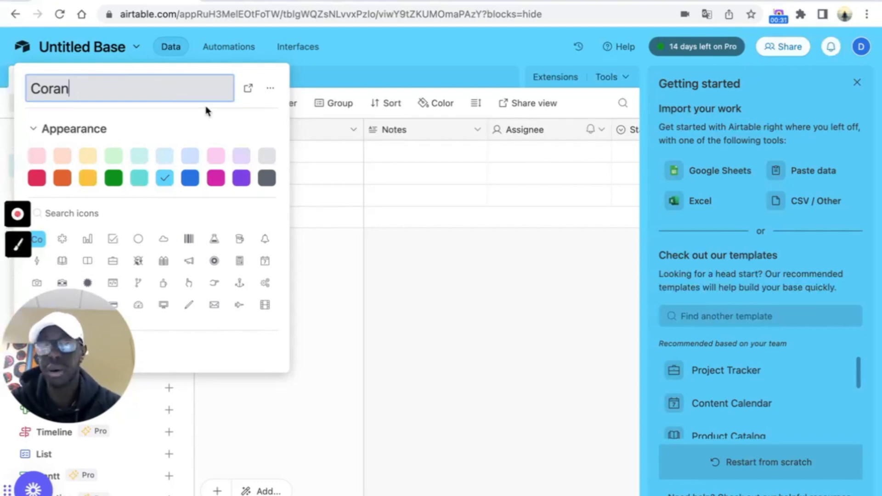
pyautogui.click(857, 82)
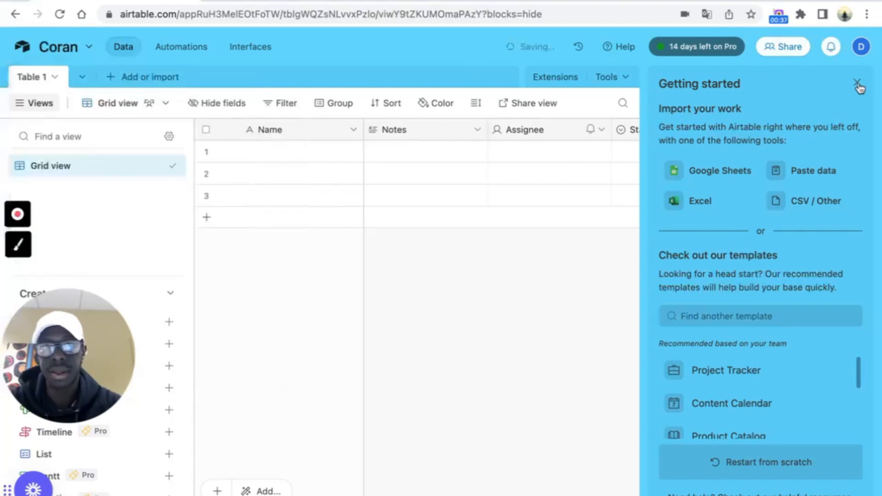
pyautogui.click(392, 288)
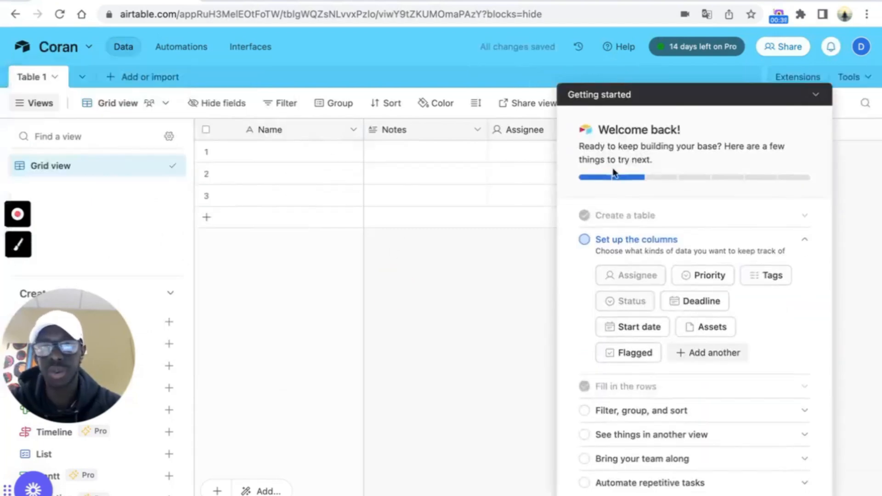
pyautogui.click(818, 112)
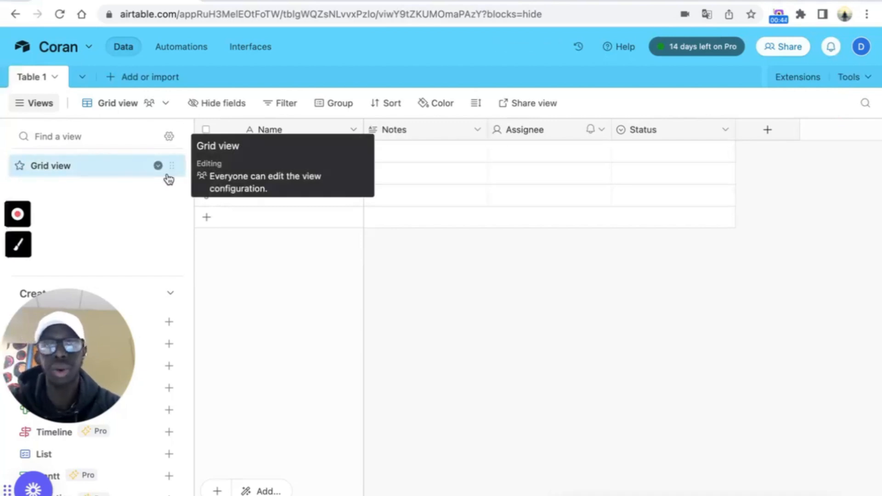
# - Start importing a CSV file into Table 1 of the Coran base
pyautogui.click(54, 81)
pyautogui.moveTo(83, 108)
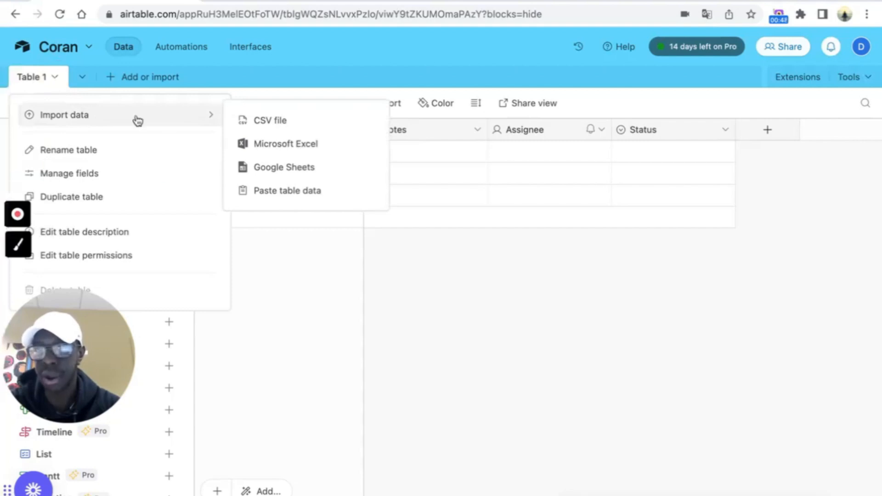
pyautogui.click(303, 128)
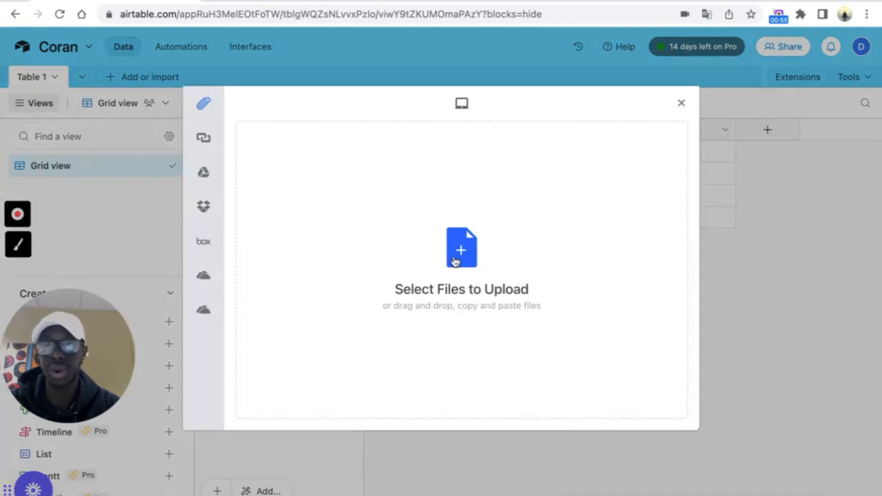
# - Upload the sourates CSV file for import into Table 1
pyautogui.click(461, 250)
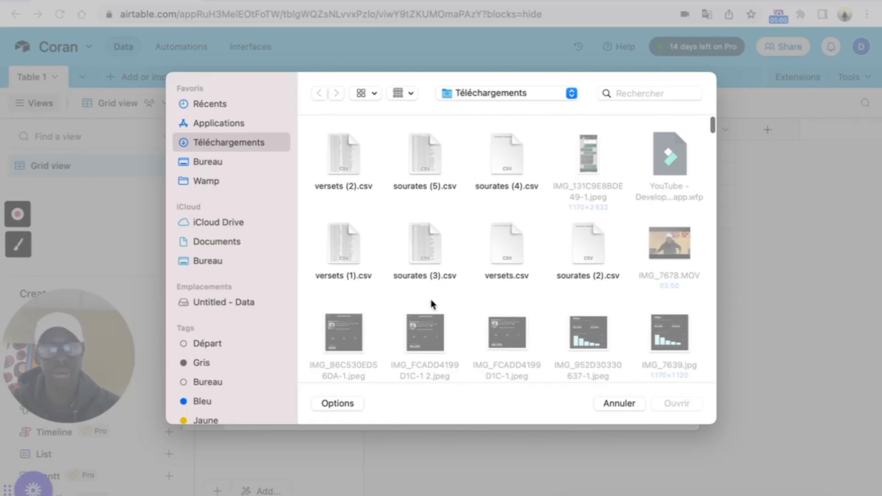
pyautogui.click(420, 156)
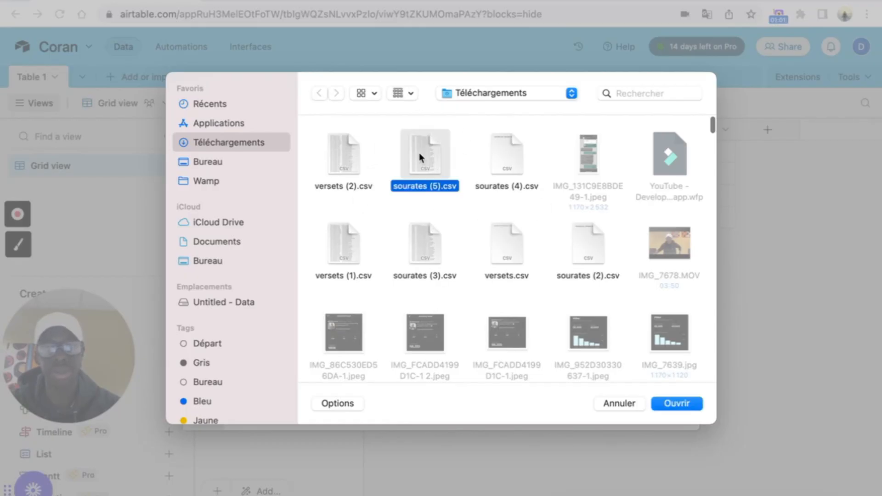
pyautogui.click(677, 404)
pyautogui.click(646, 410)
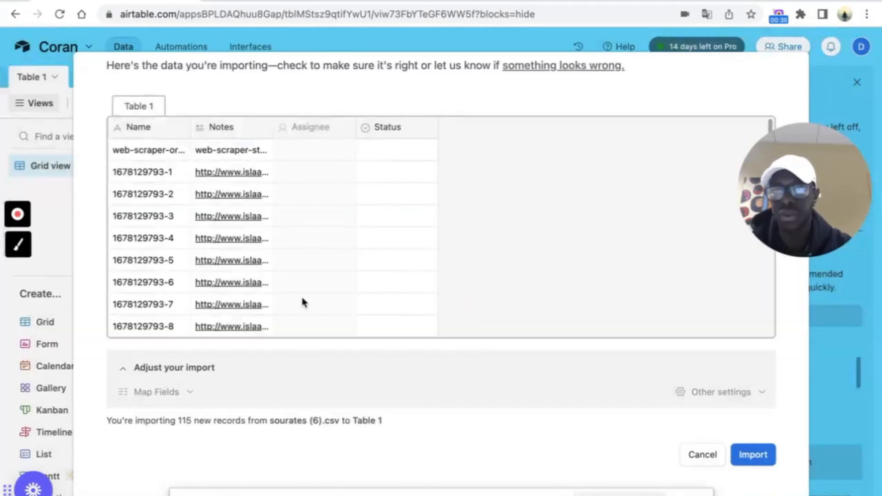
pyautogui.scroll(3, 301, 302)
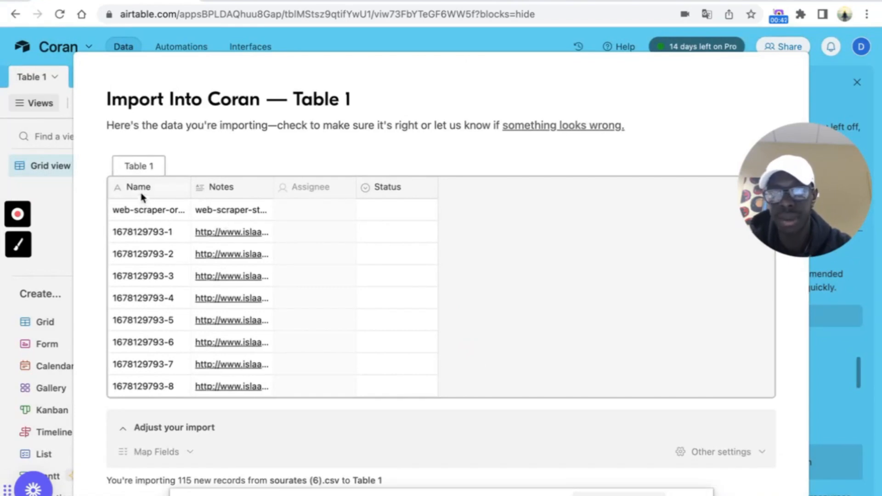
pyautogui.scroll(-1, 302, 295)
pyautogui.scroll(-1, 445, 390)
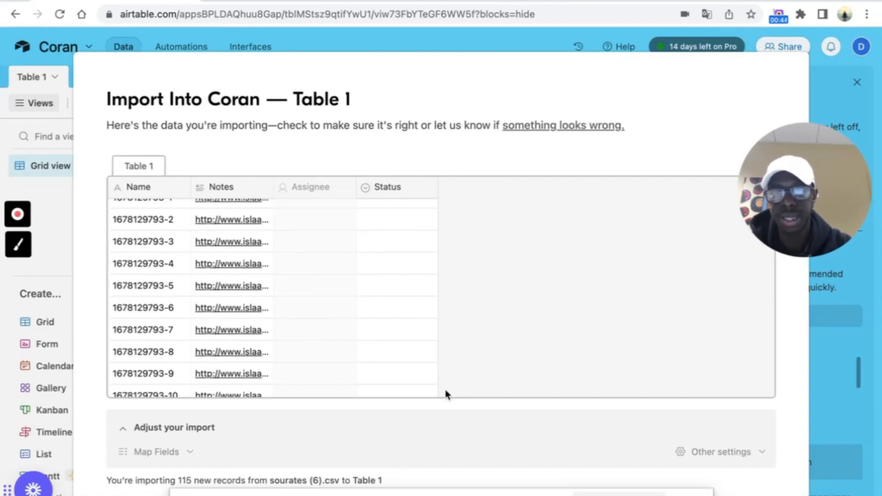
pyautogui.scroll(-2, 429, 455)
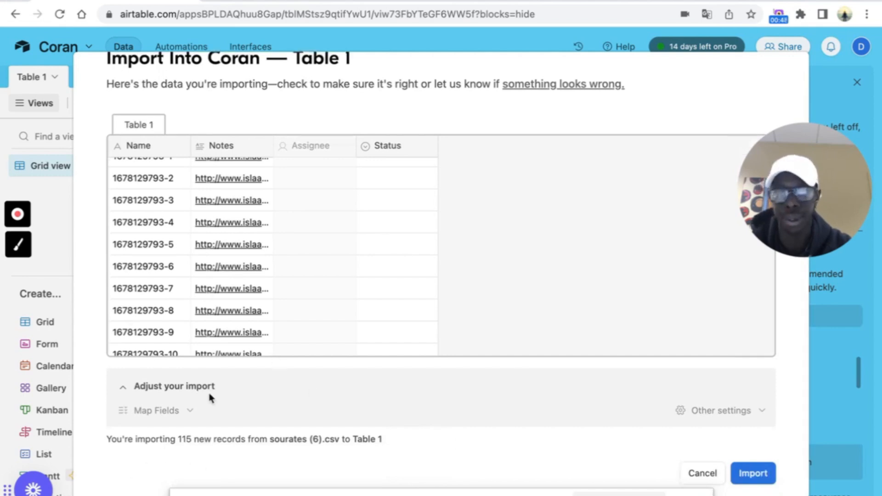
# - Map the nom column to the Name field and import the 115 records
pyautogui.click(188, 411)
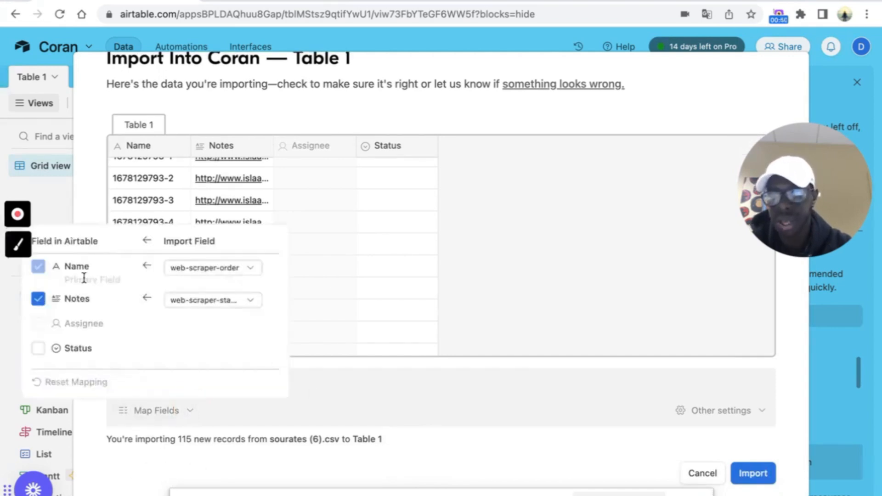
pyautogui.click(242, 271)
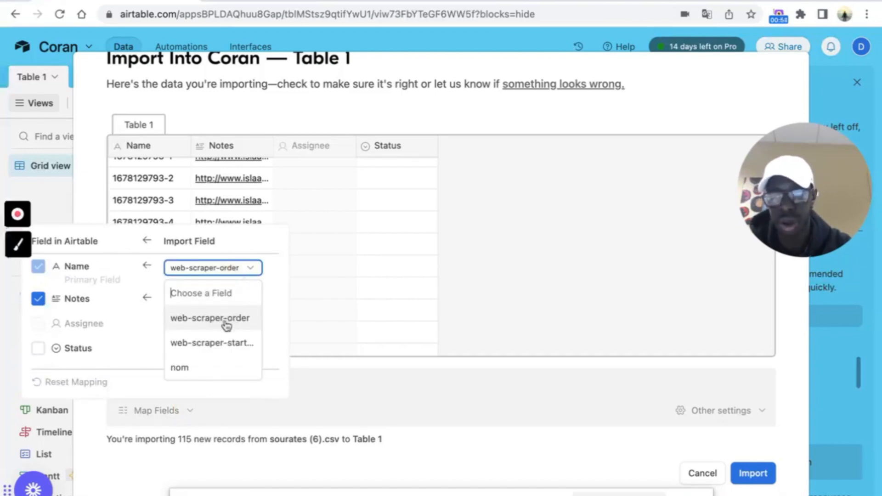
pyautogui.click(190, 368)
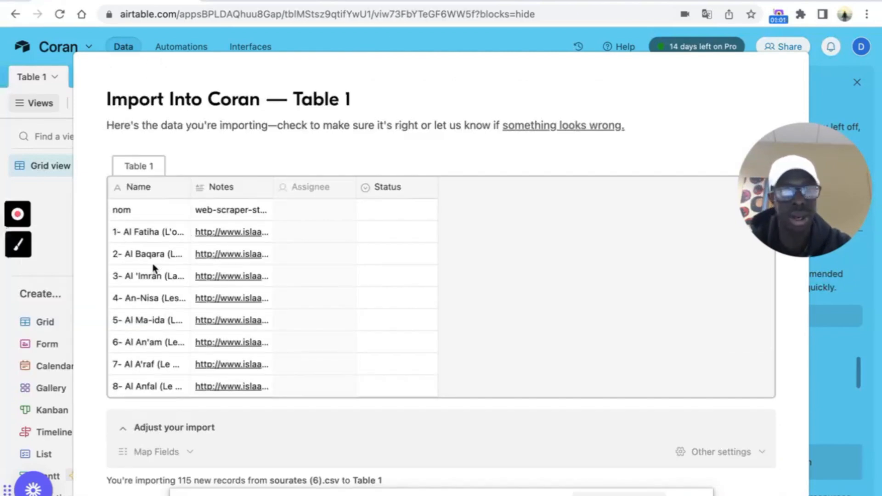
pyautogui.scroll(-5, 164, 321)
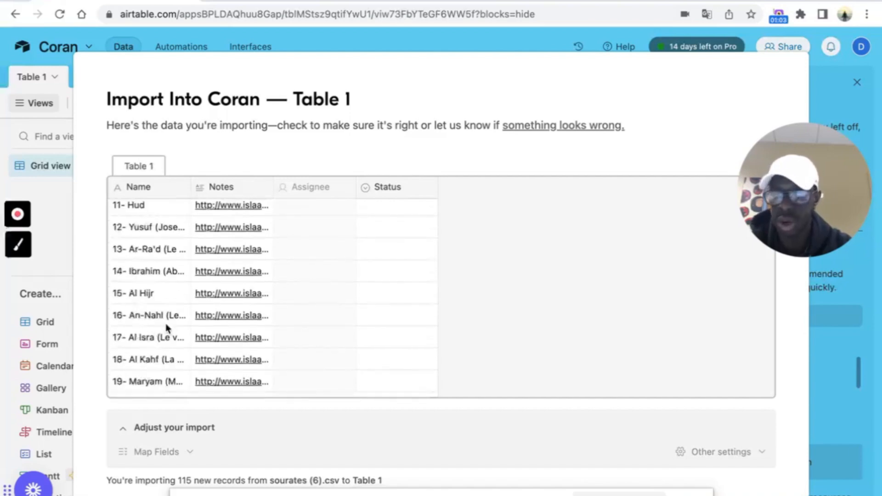
pyautogui.scroll(-2, 765, 294)
pyautogui.click(753, 455)
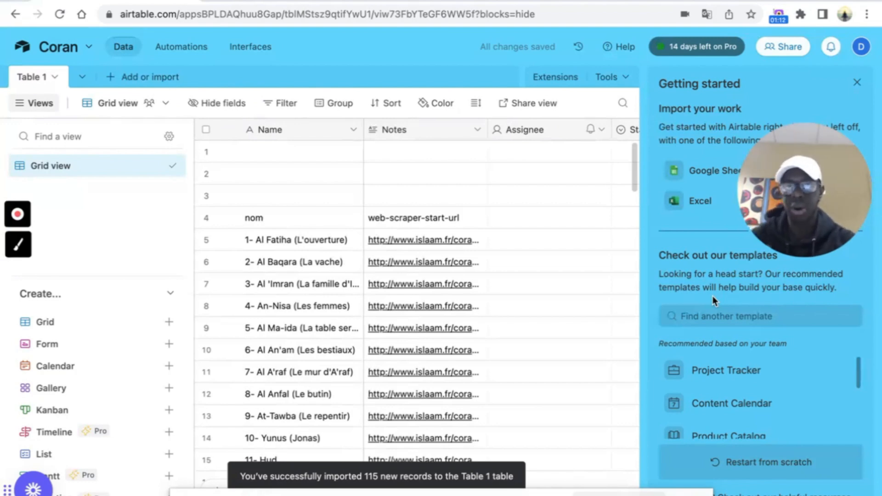
# - Cut the surah names and URLs from row 5 down, confirming the clear of 228 cells
pyautogui.scroll(-1, 464, 317)
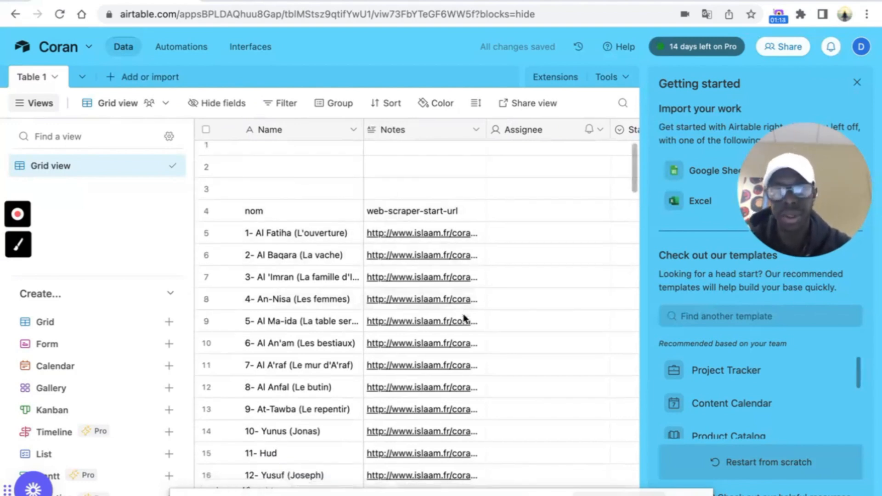
pyautogui.scroll(-15, 463, 317)
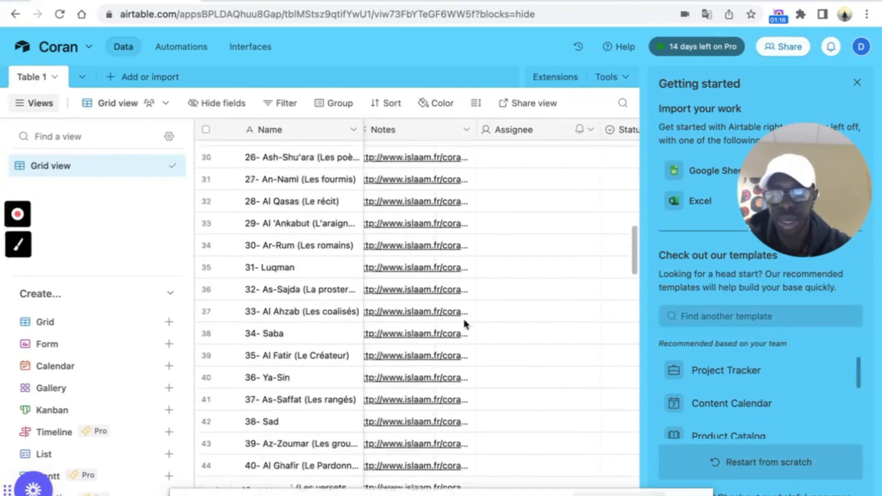
pyautogui.scroll(15, 464, 315)
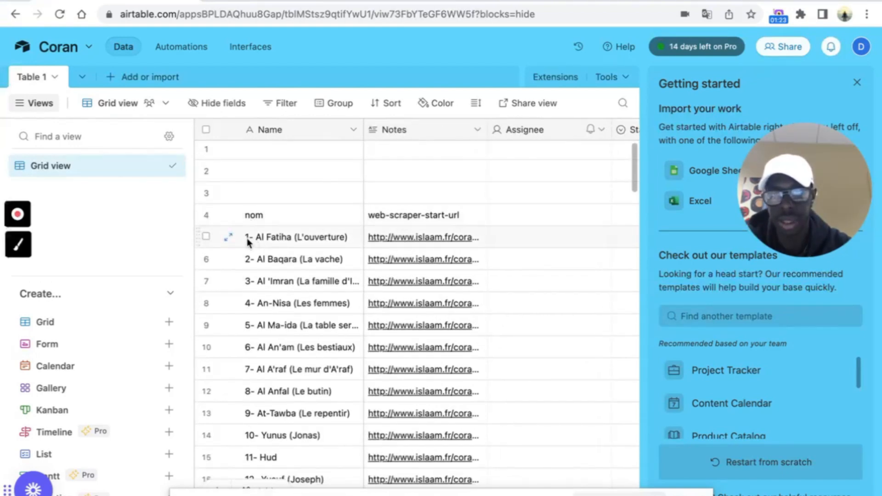
pyautogui.click(485, 244)
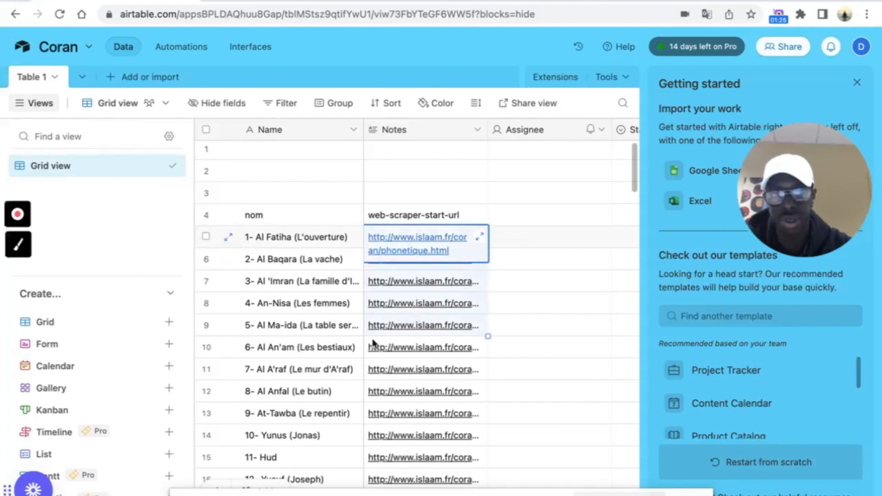
pyautogui.press('super+shift+Down')
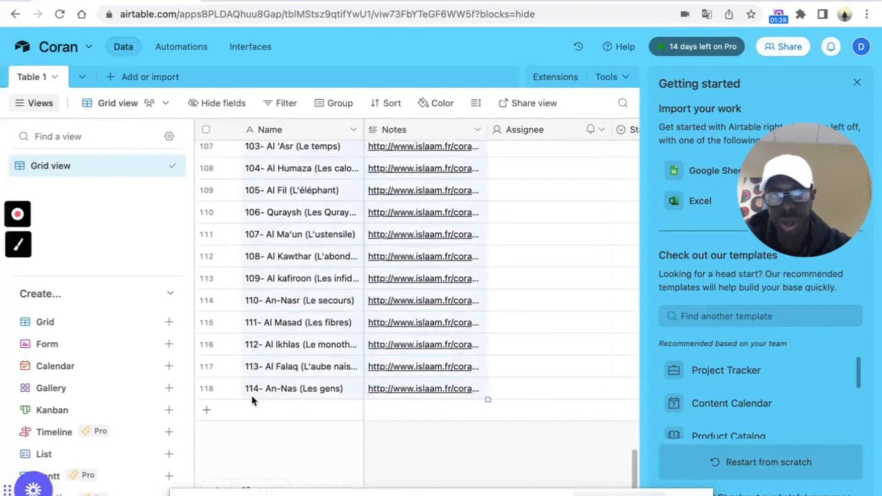
pyautogui.press('super+x')
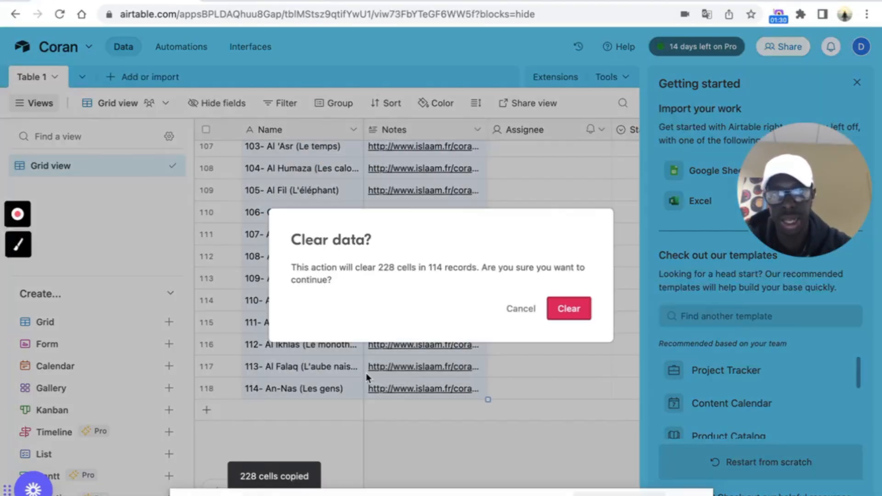
pyautogui.click(568, 309)
# - Erase the nom/web-scraper-start-url header values in row 4 and paste the surahs starting at row 1
pyautogui.scroll(20, 487, 326)
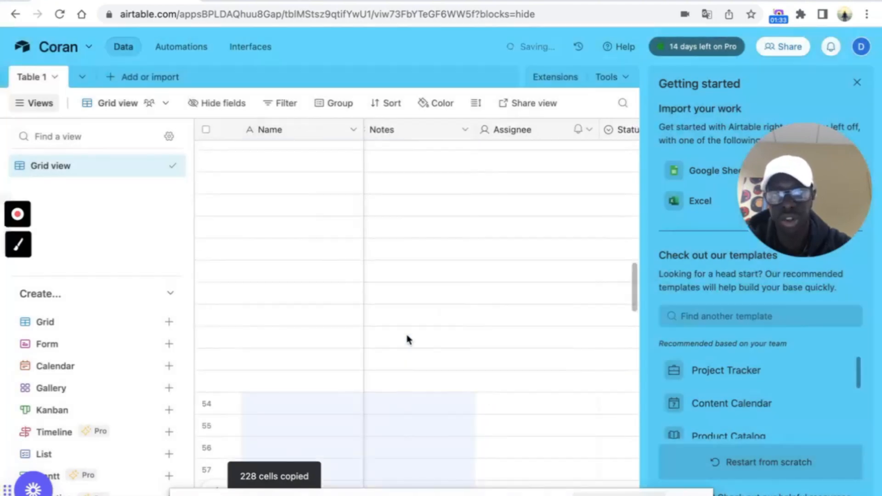
pyautogui.moveTo(271, 218); pyautogui.dragTo(390, 215)
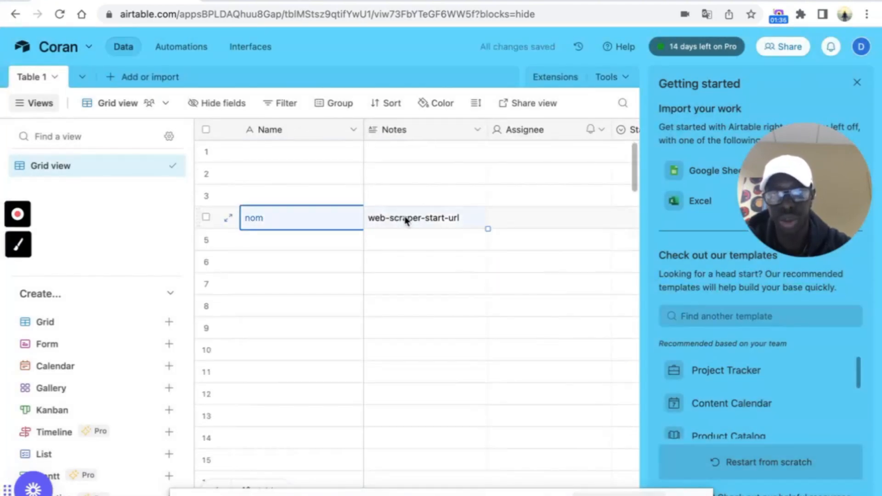
pyautogui.press('Delete')
pyautogui.click(286, 153)
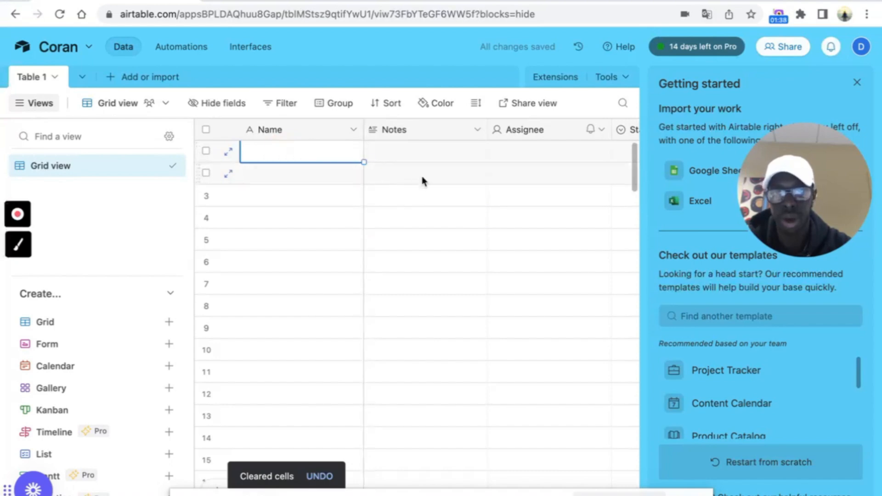
pyautogui.press('super+v')
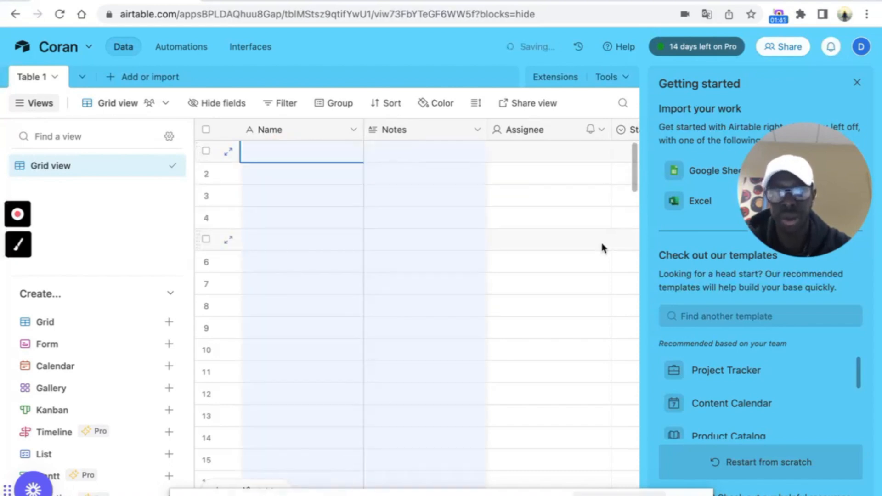
pyautogui.click(275, 130)
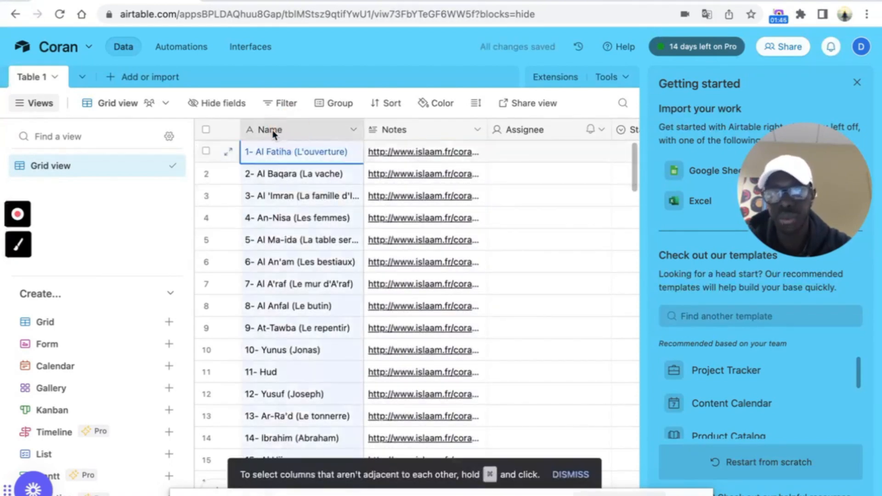
# - Rename the primary Name field to Nom and delete the Notes field
pyautogui.doubleClick(273, 131)
pyautogui.click(298, 172)
pyautogui.write('Nom')
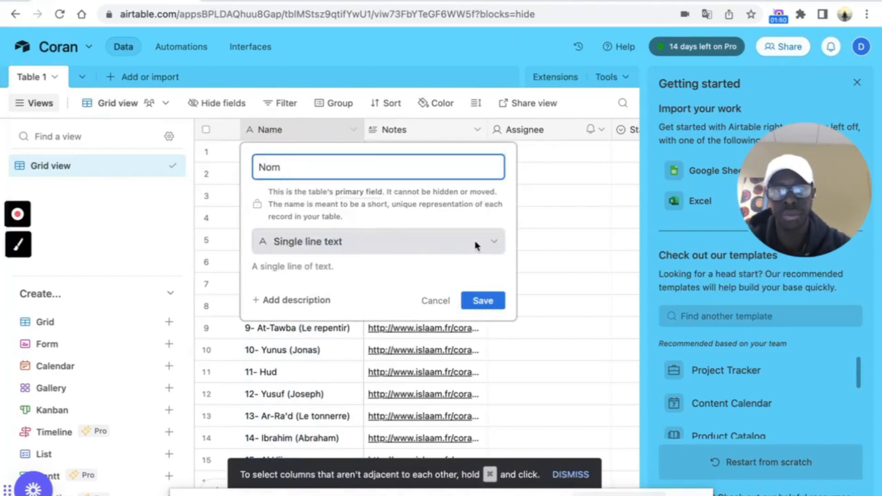
pyautogui.click(465, 299)
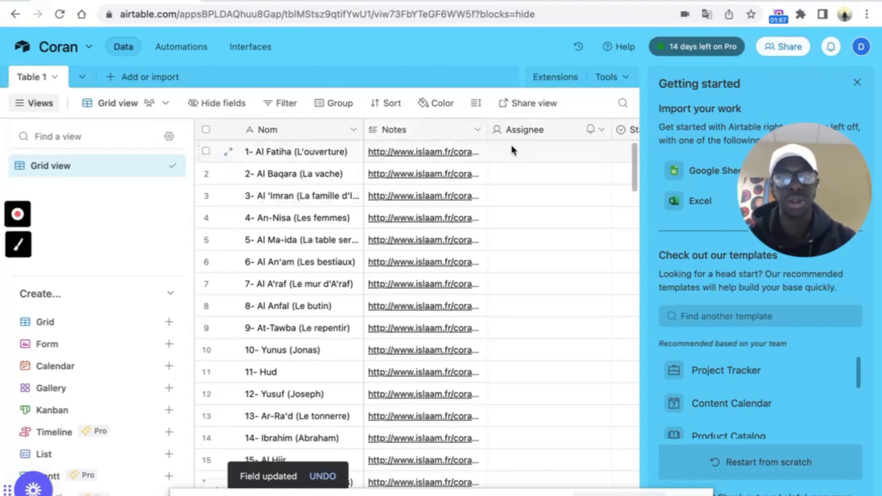
pyautogui.click(478, 131)
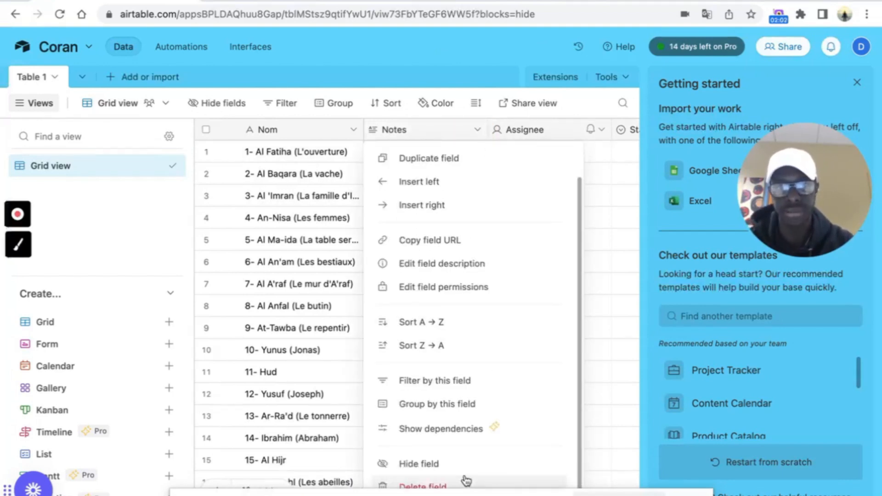
pyautogui.click(467, 481)
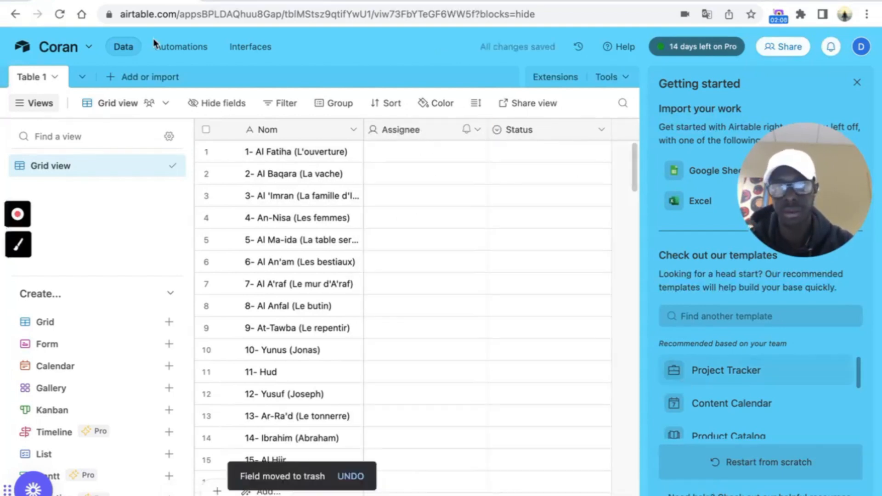
# - Rename the Table 1 table to Sourates
pyautogui.doubleClick(37, 79)
pyautogui.write('Sourates')
pyautogui.click(201, 218)
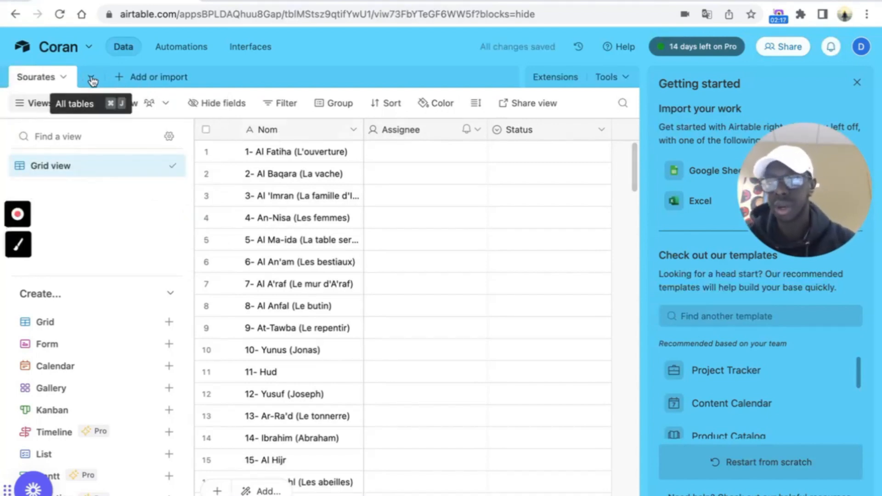
# - Upload versets (2).csv from Téléchargements as a new table and review its nom, nom-href, verset preview
pyautogui.click(136, 78)
pyautogui.click(237, 195)
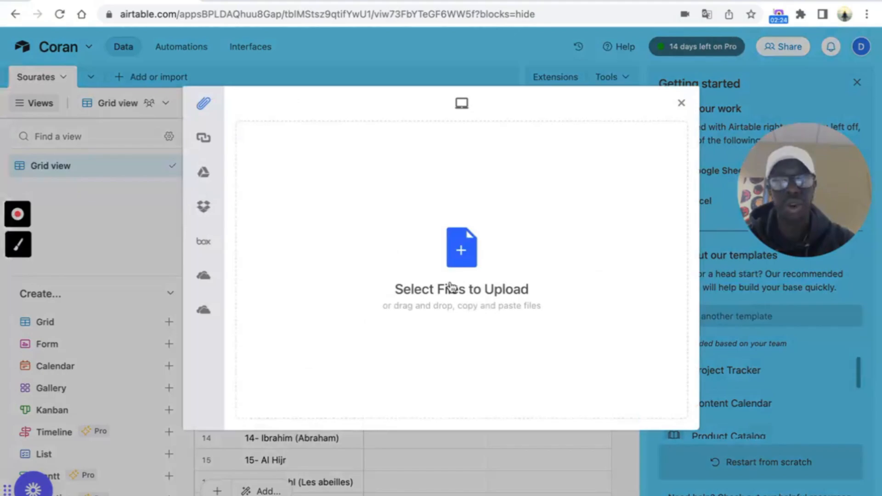
pyautogui.click(450, 287)
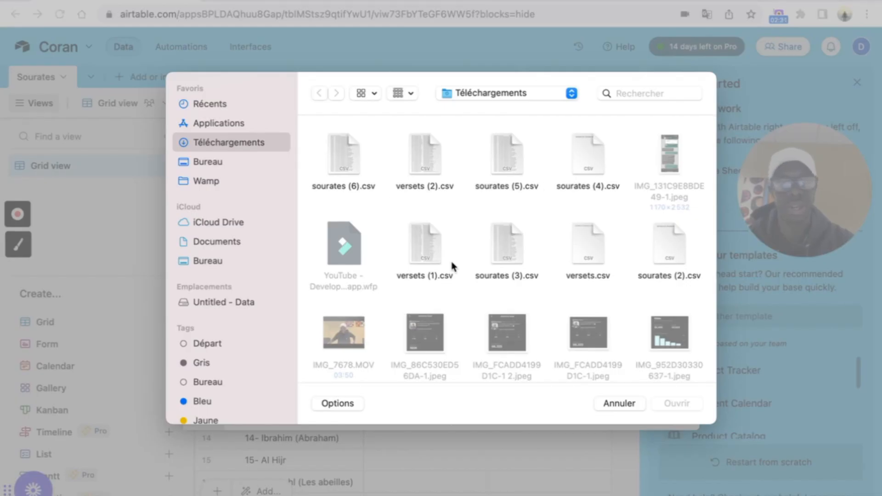
pyautogui.click(427, 167)
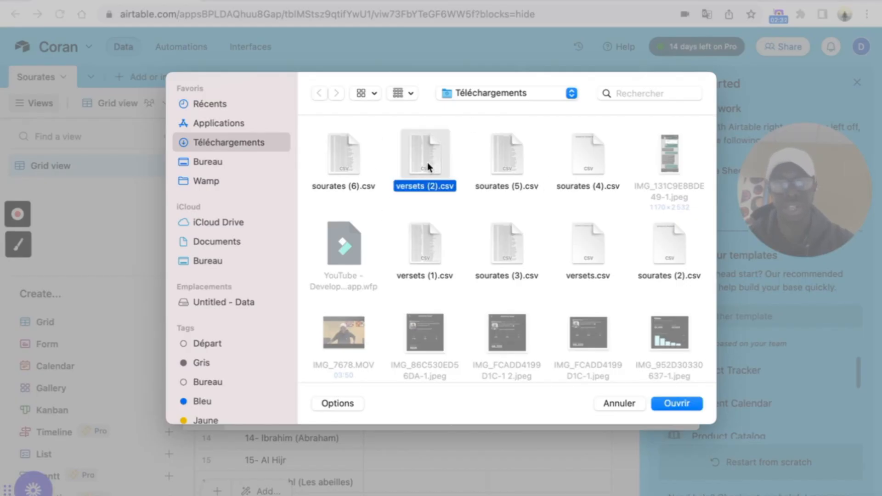
pyautogui.click(684, 404)
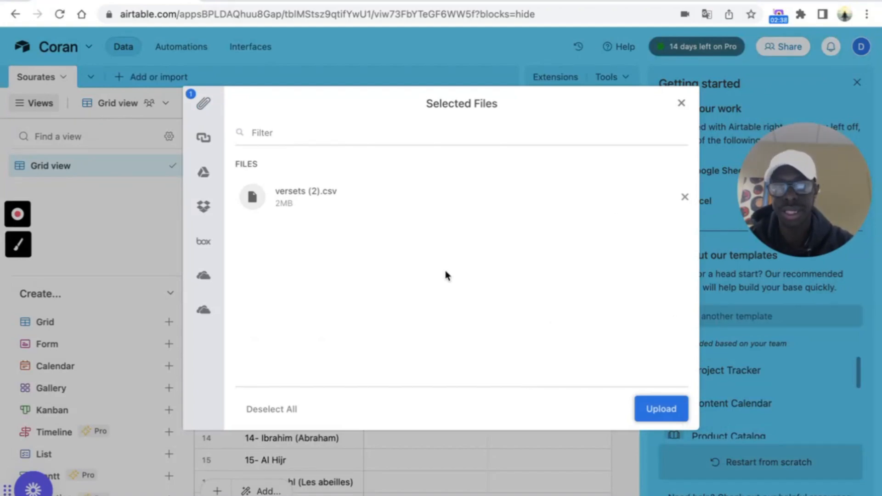
pyautogui.click(657, 408)
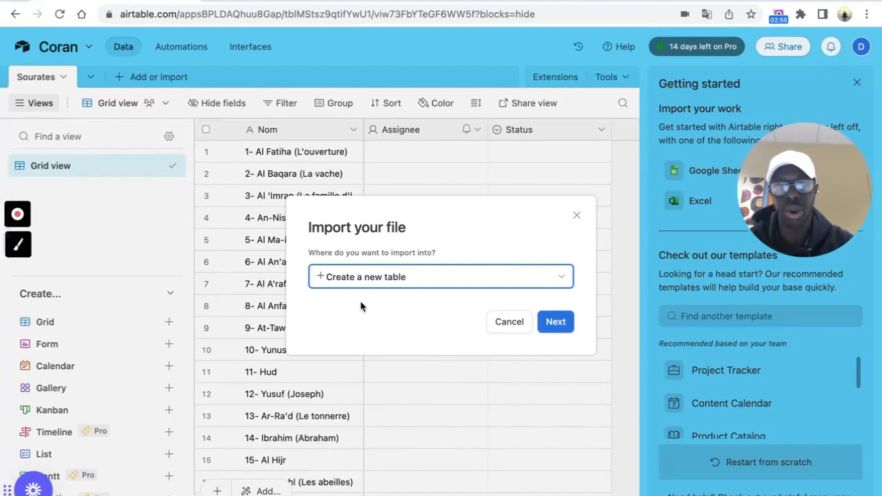
pyautogui.click(556, 323)
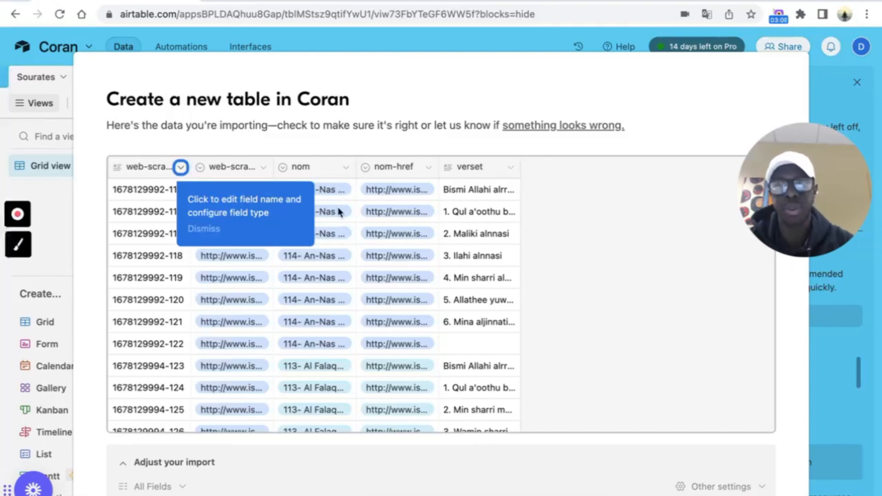
pyautogui.scroll(-1, 340, 212)
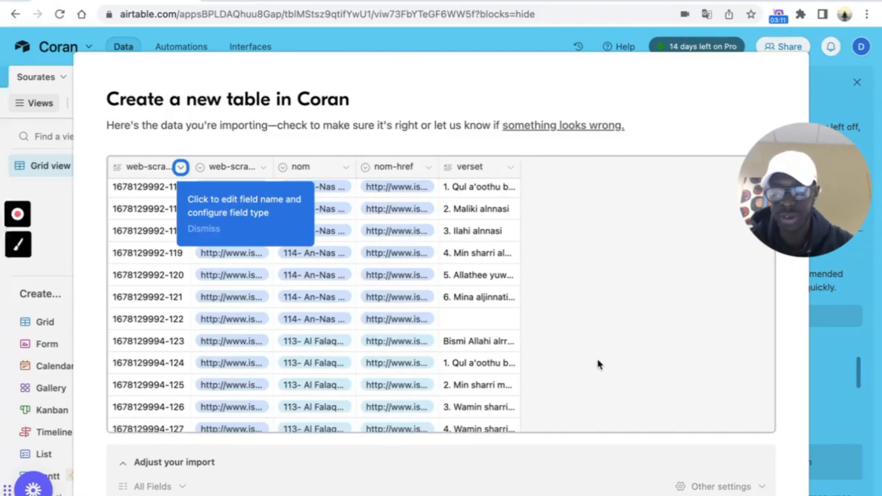
pyautogui.scroll(-5, 598, 363)
pyautogui.scroll(-3, 784, 430)
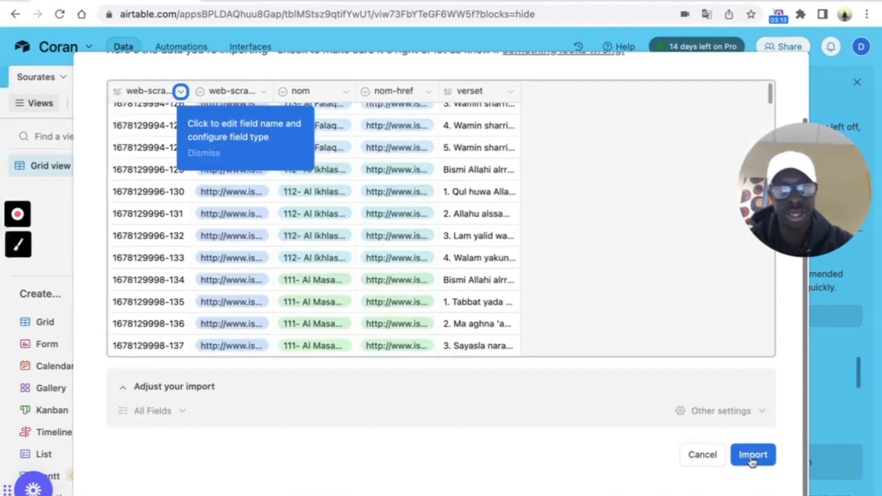
# - Import the verses as a new table and look over the imported data
pyautogui.click(753, 455)
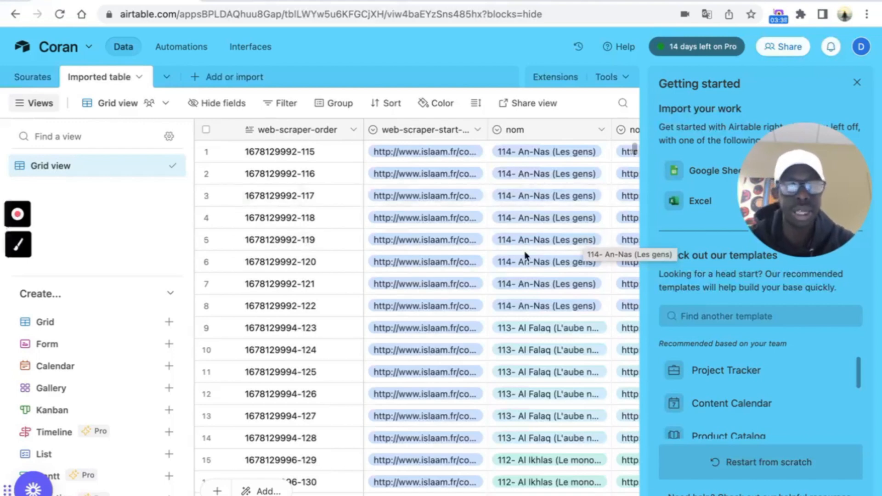
pyautogui.hscroll(2, 552, 257)
pyautogui.scroll(-1, 552, 257)
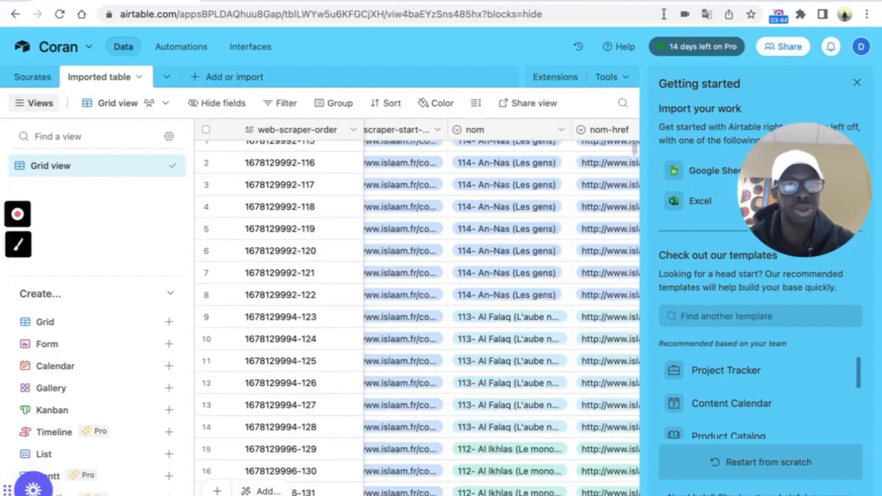
pyautogui.hscroll(-2, 371, 229)
pyautogui.scroll(1, 371, 230)
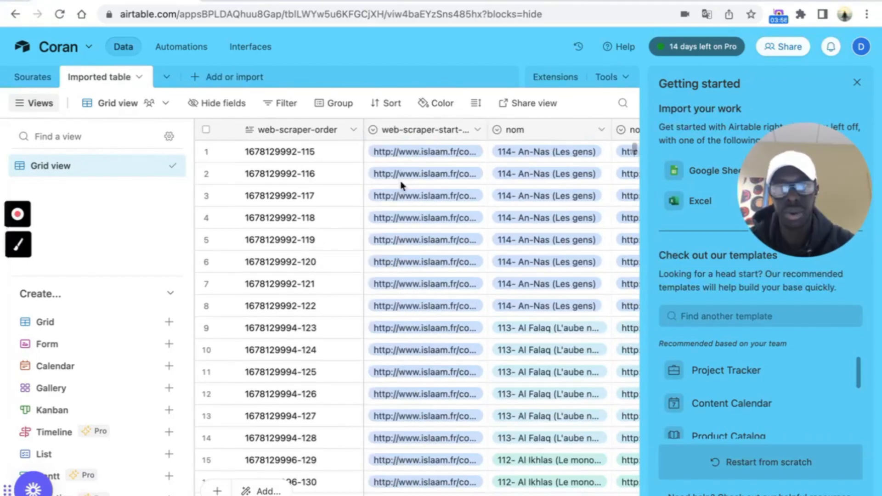
# - Delete the scraper start-URL and nom-href fields from the imported table
pyautogui.click(477, 134)
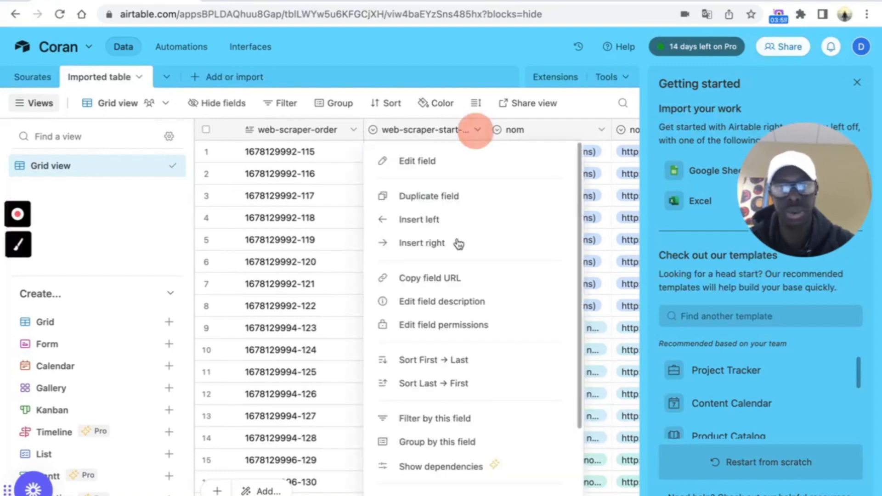
pyautogui.scroll(-2, 458, 257)
pyautogui.click(422, 487)
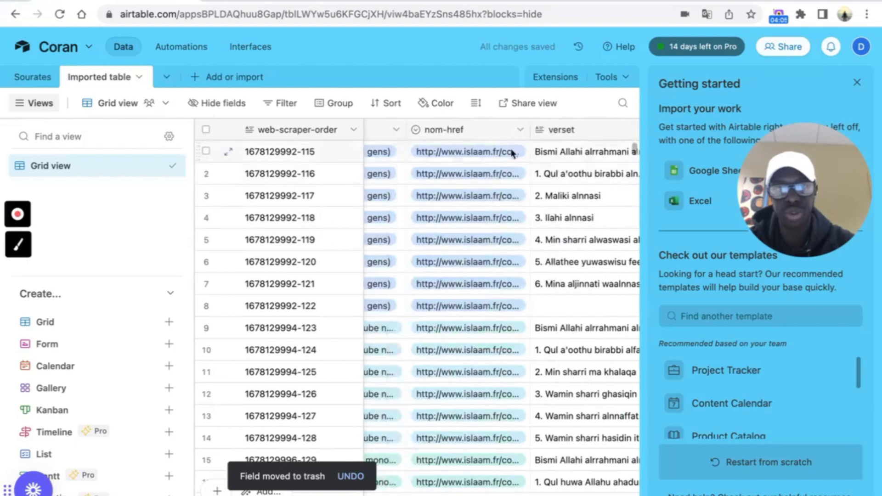
pyautogui.click(519, 131)
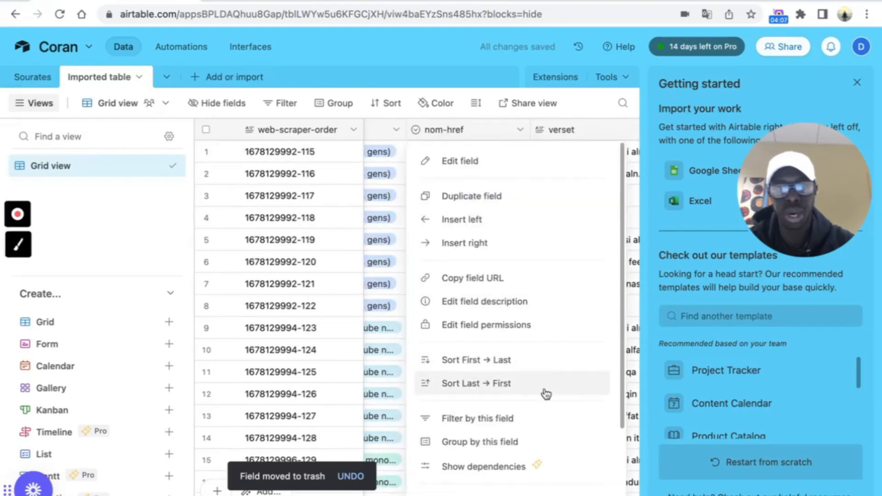
pyautogui.scroll(-2, 544, 394)
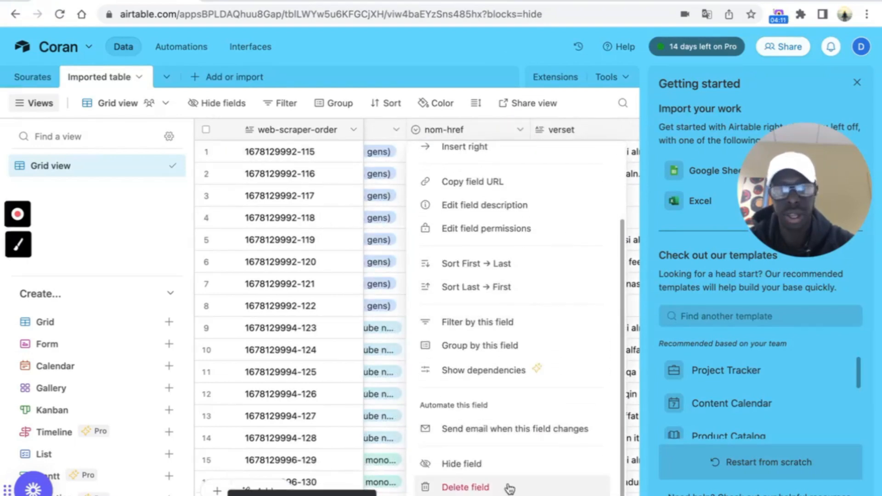
pyautogui.click(509, 486)
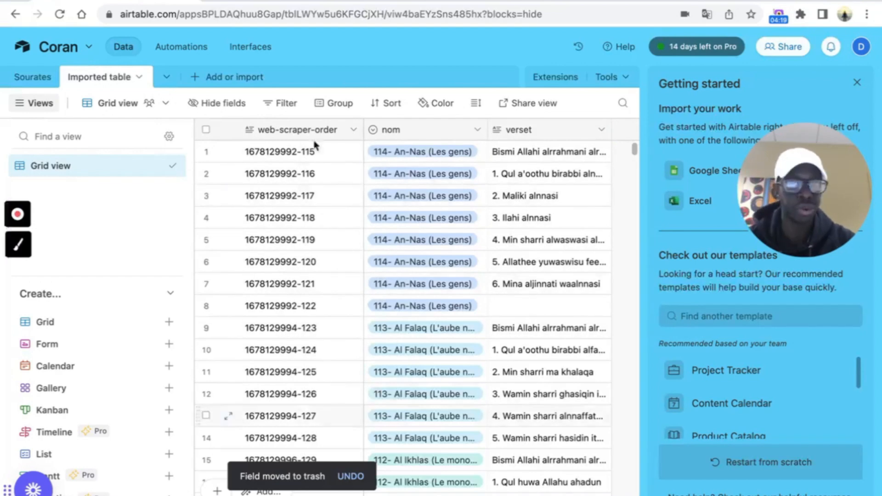
# - Rename the imported table to Versets
pyautogui.scroll(-3, 515, 207)
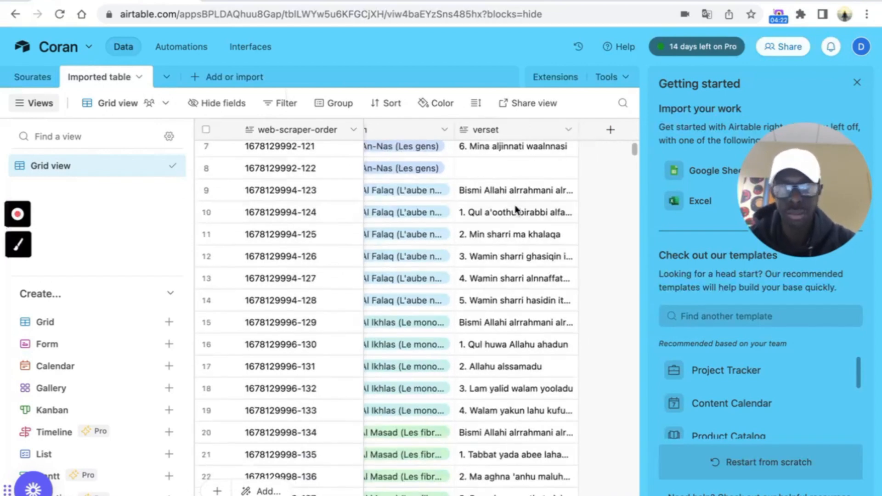
pyautogui.scroll(3, 515, 208)
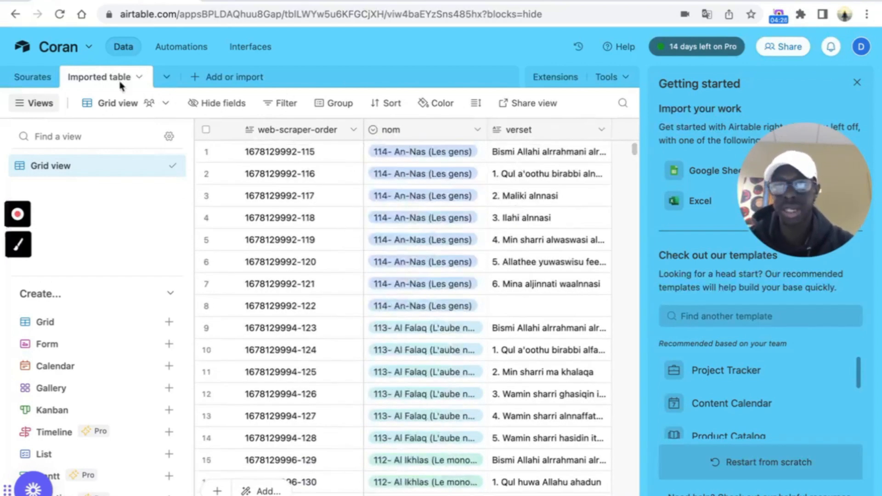
pyautogui.click(101, 79)
pyautogui.doubleClick(101, 79)
pyautogui.write('Versets')
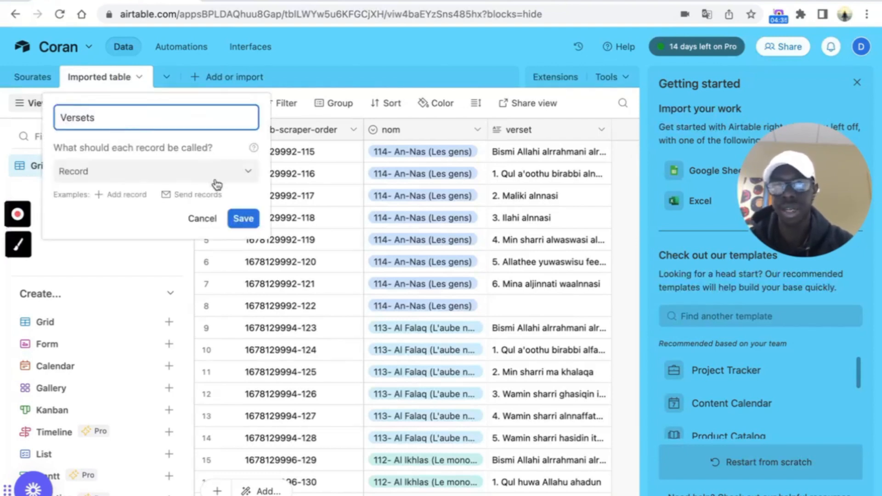
pyautogui.click(243, 219)
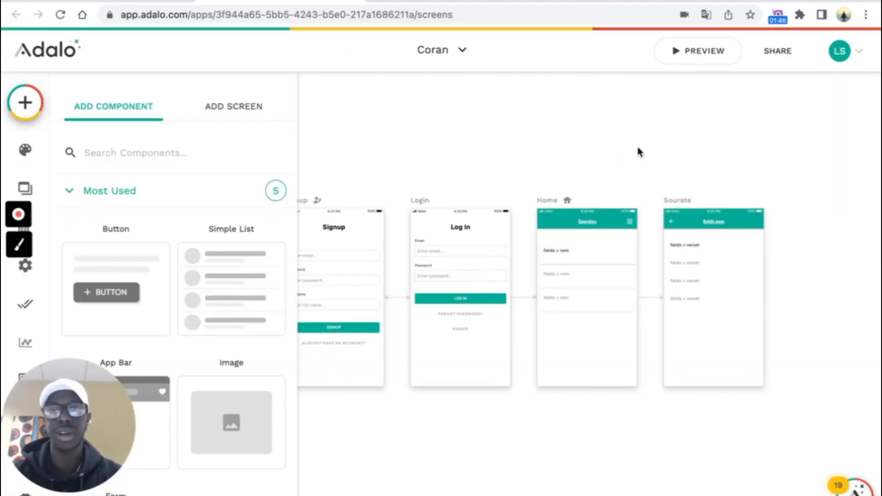
# - Create a new Native Mobile App from the Blank template named Coran 2
pyautogui.click(457, 51)
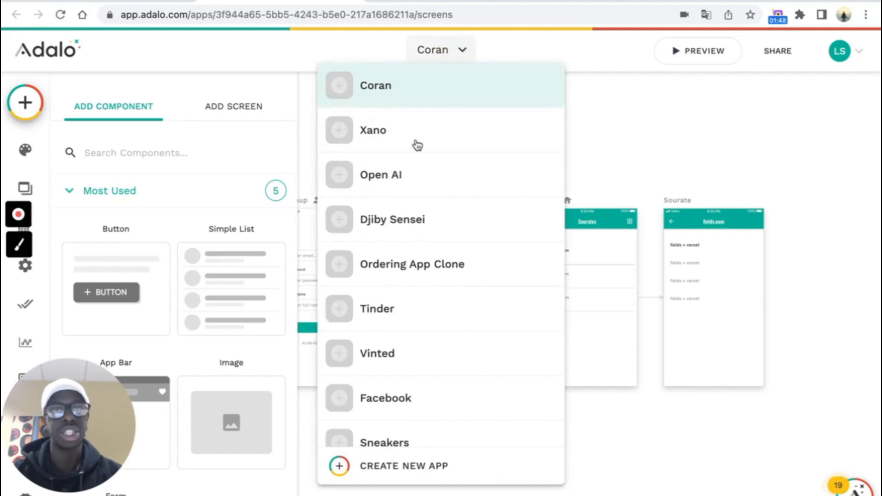
pyautogui.scroll(-5, 482, 178)
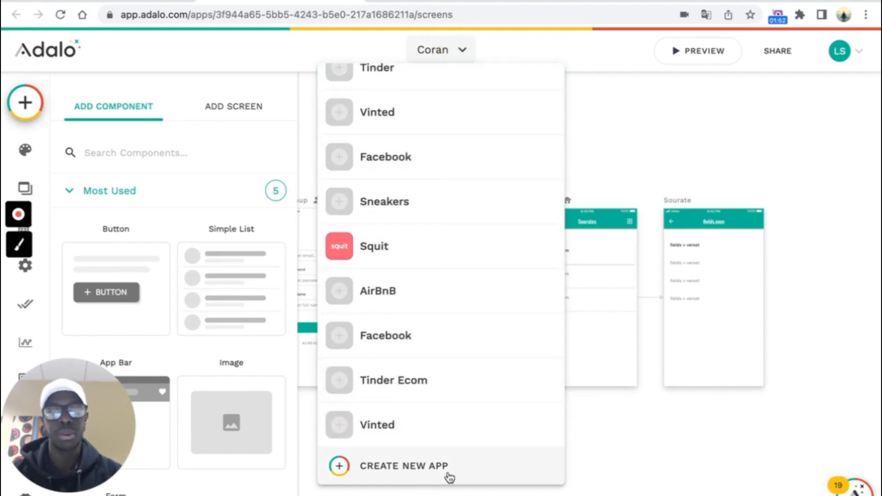
pyautogui.click(418, 469)
pyautogui.click(398, 279)
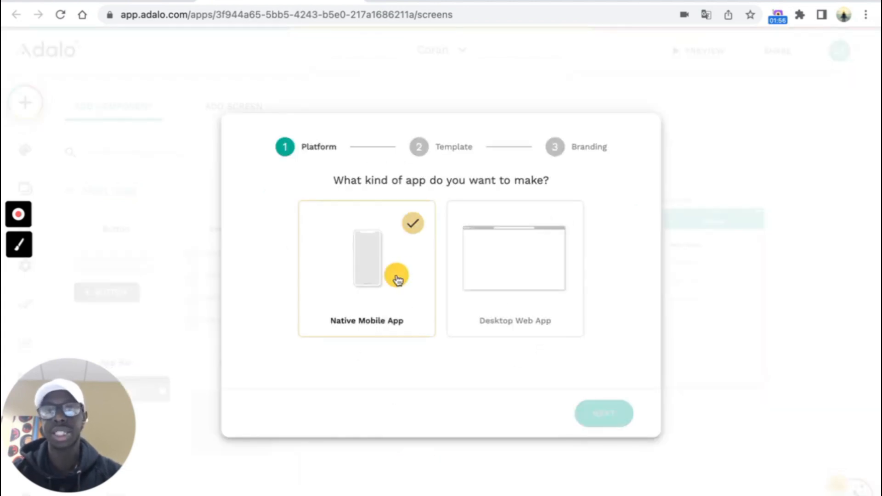
pyautogui.click(605, 416)
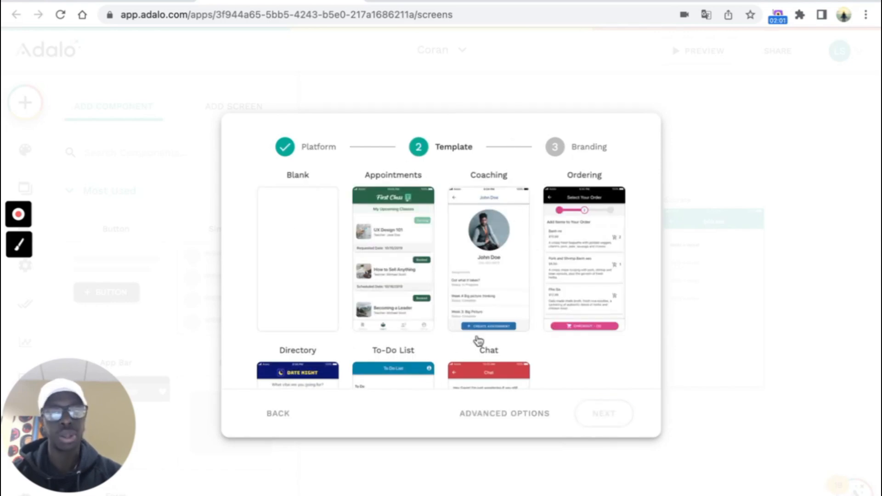
pyautogui.click(297, 253)
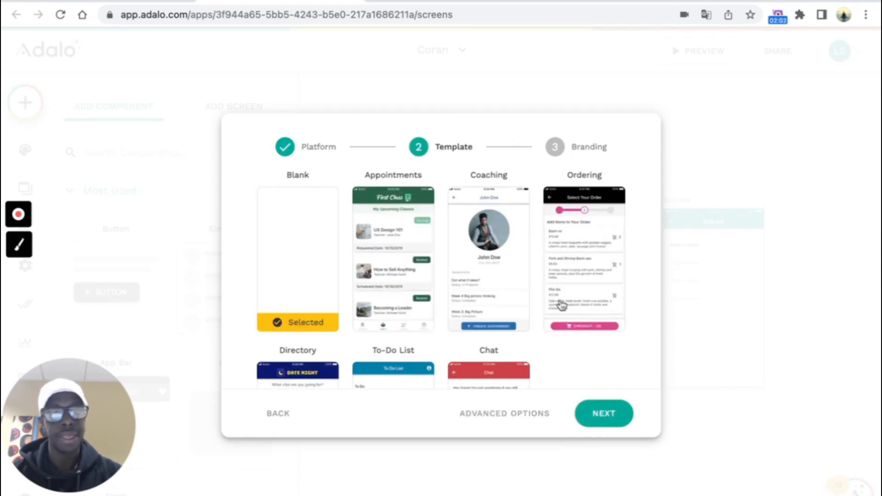
pyautogui.click(597, 416)
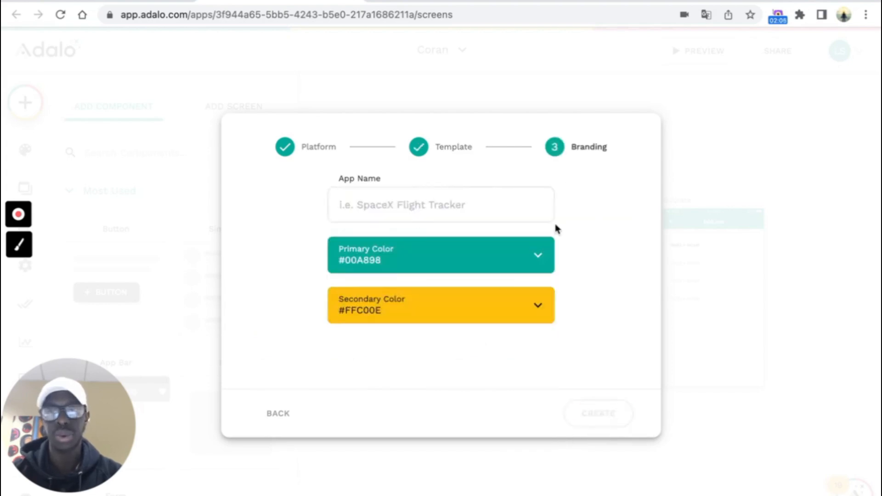
pyautogui.click(454, 211)
pyautogui.write('Coran 2')
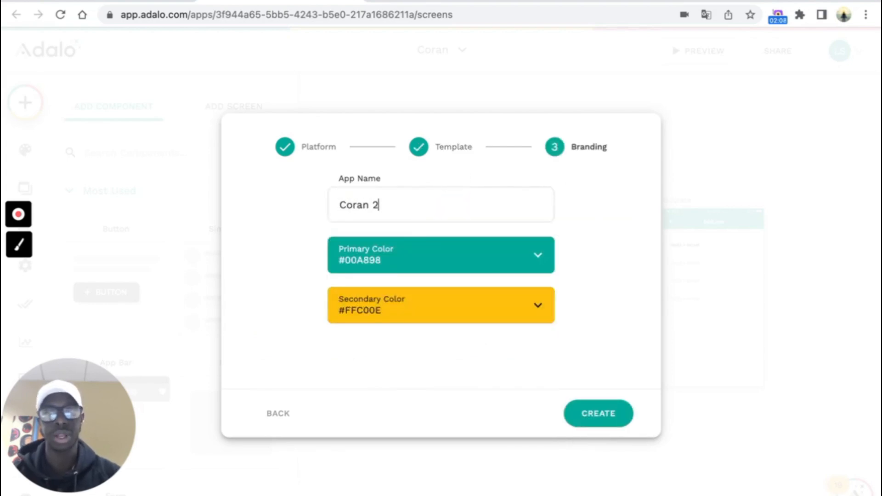
pyautogui.click(619, 226)
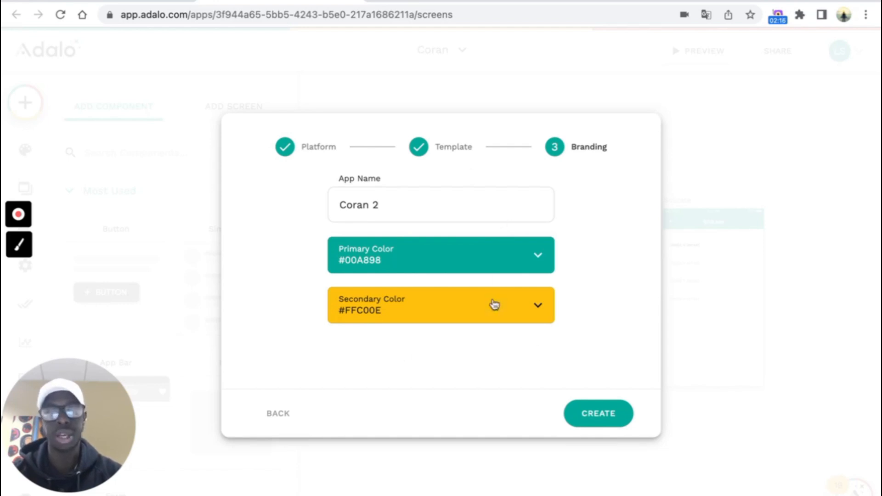
pyautogui.click(602, 420)
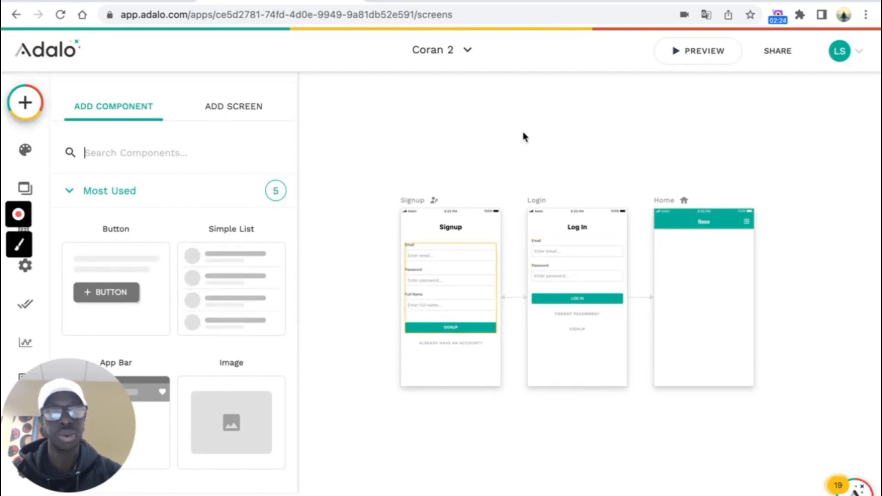
# - Open the Coran 2 Database Collections panel, which lists only Users with 0 records
pyautogui.hscroll(1, 723, 324)
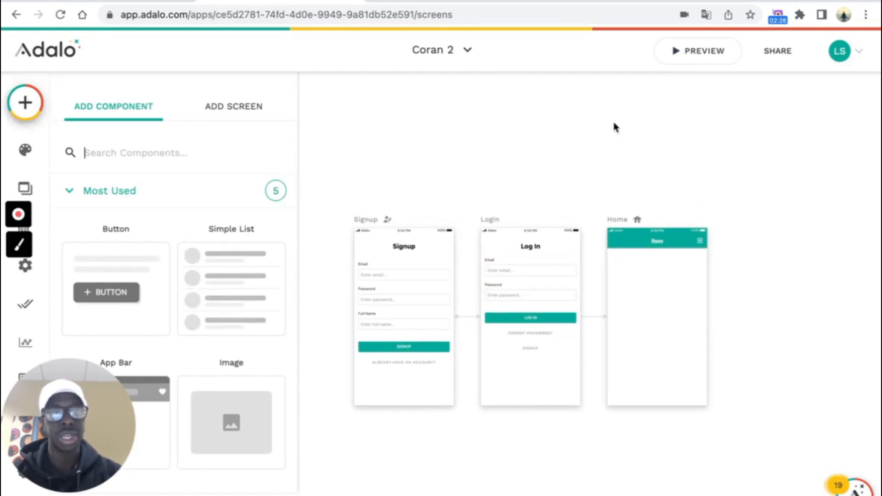
pyautogui.scroll(-2, 605, 121)
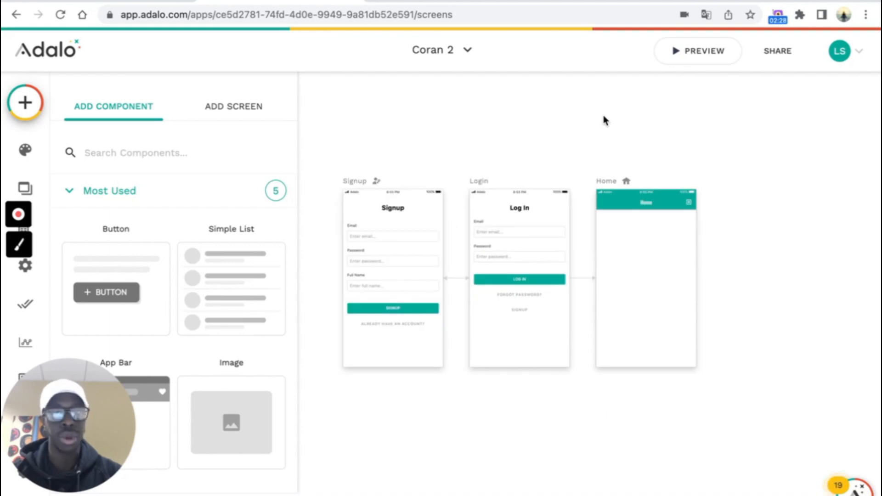
pyautogui.scroll(3, 604, 120)
pyautogui.scroll(-4, 605, 120)
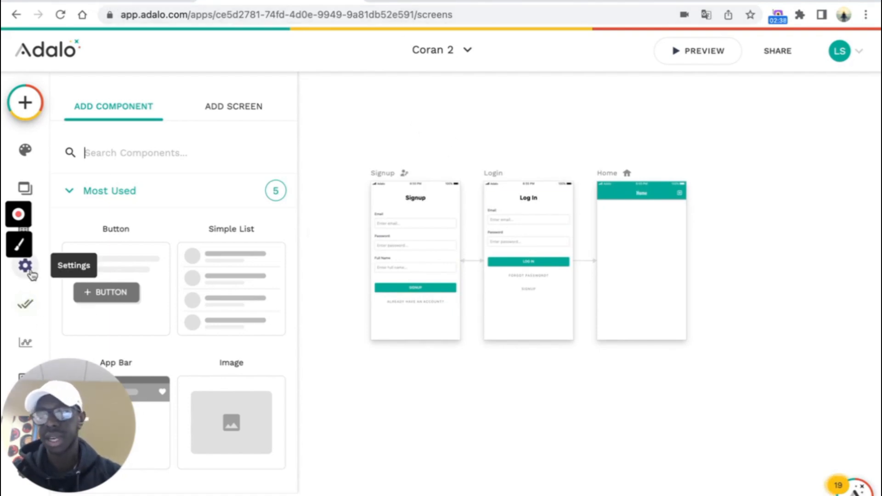
pyautogui.click(40, 242)
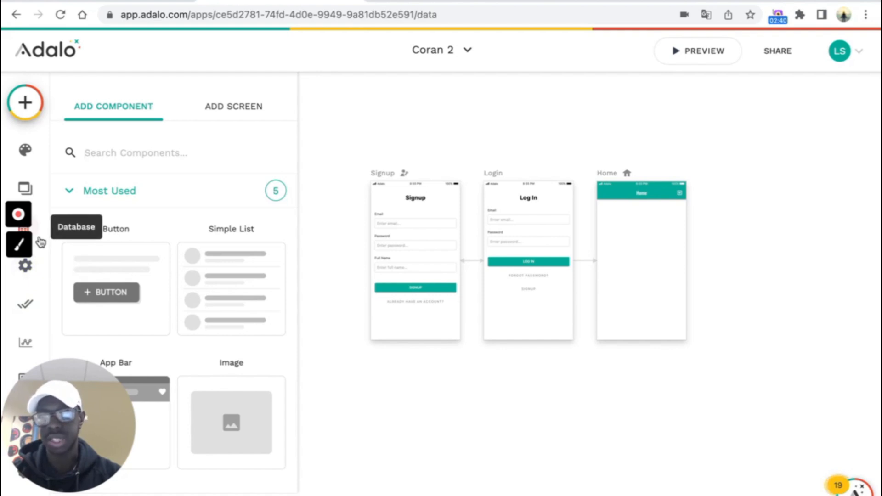
pyautogui.moveTo(102, 368); pyautogui.dragTo(781, 372)
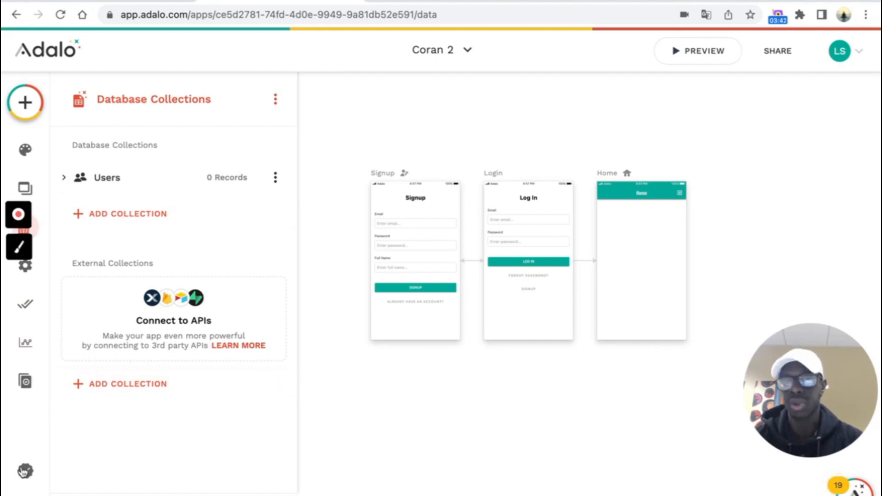
# - Add an external collection named Sourates, then go to Airtable to find its API base URL
pyautogui.click(142, 382)
pyautogui.click(379, 190)
pyautogui.write('Sourates')
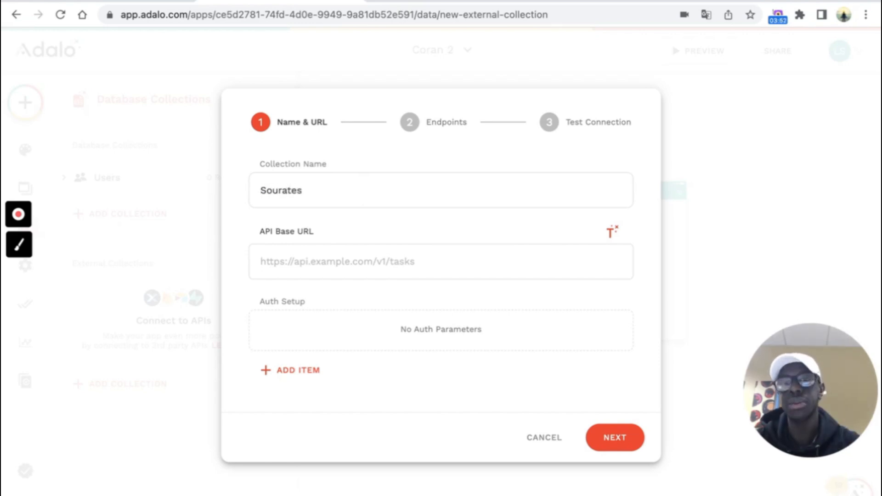
pyautogui.click(350, 264)
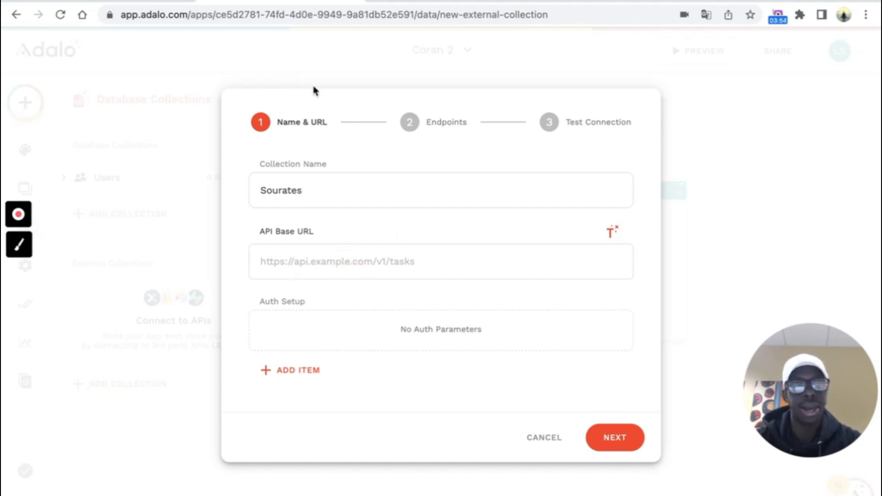
pyautogui.click(109, 1)
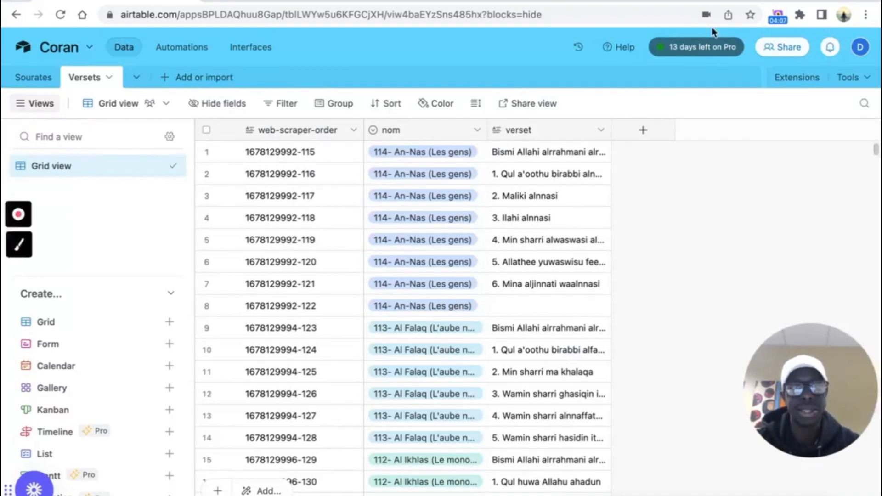
# - In the Coran base API docs, select the Sourates List records example request URL
pyautogui.click(621, 48)
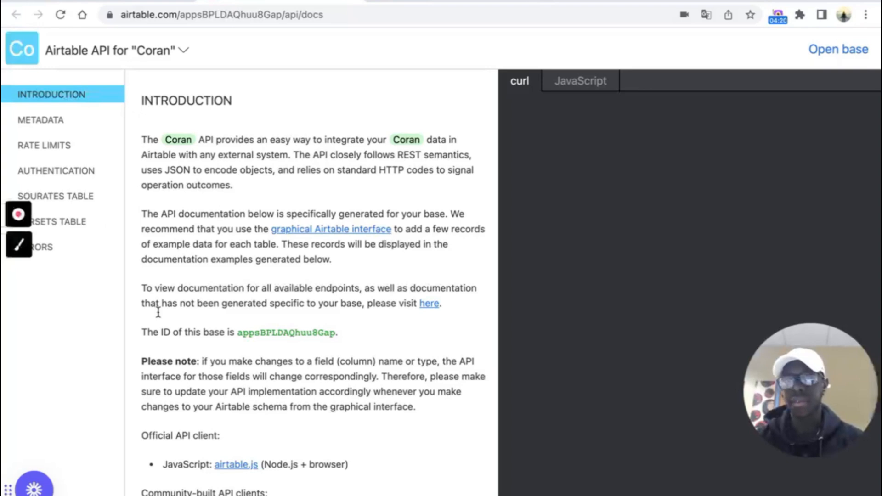
pyautogui.click(84, 200)
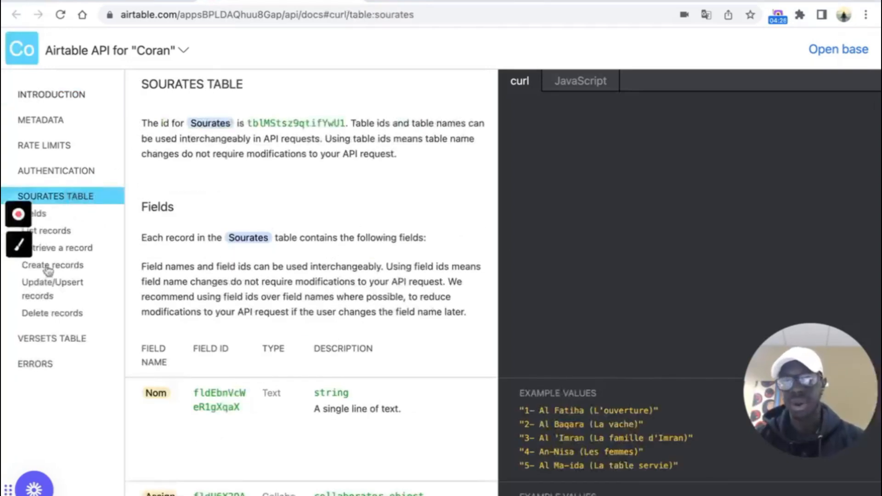
pyautogui.click(68, 237)
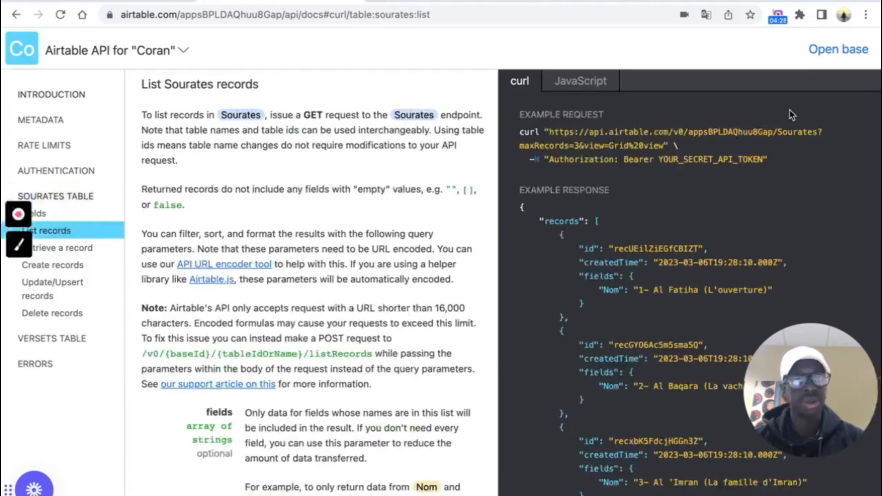
pyautogui.scroll(-3, 557, 181)
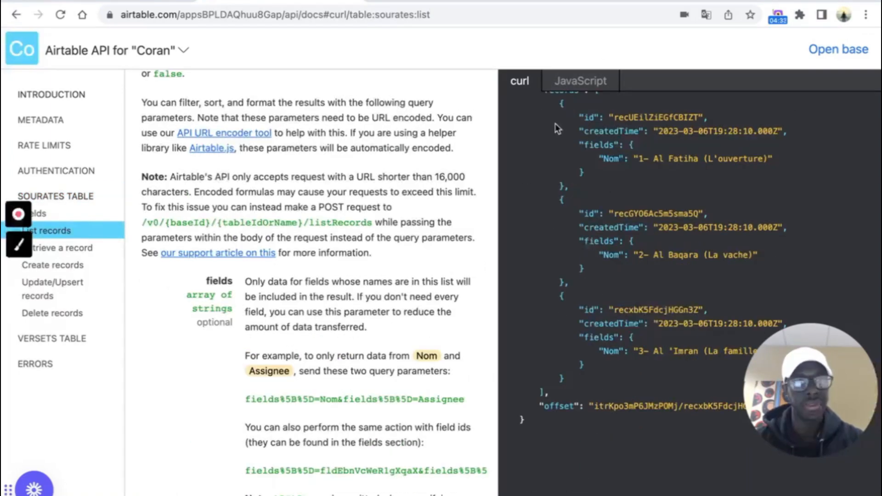
pyautogui.scroll(-1, 693, 218)
pyautogui.scroll(5, 693, 218)
pyautogui.scroll(-2, 693, 219)
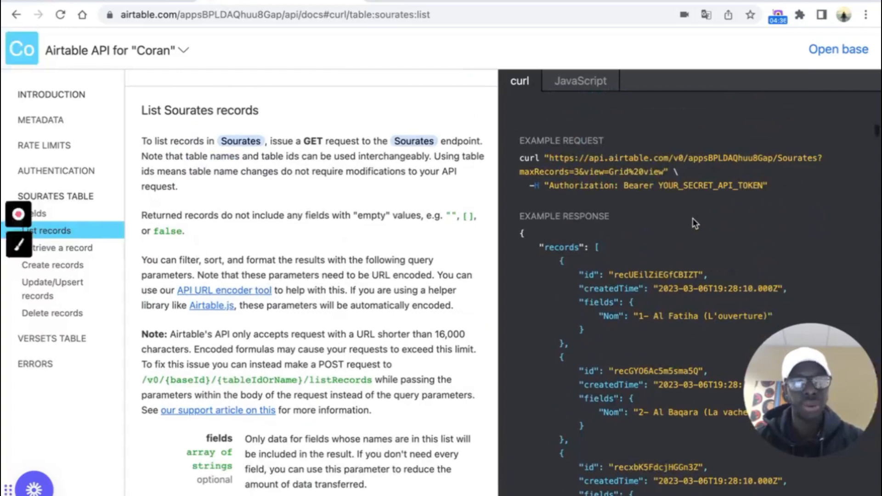
pyautogui.moveTo(550, 128); pyautogui.dragTo(662, 139)
pyautogui.hotkey('ctrl', 'c')
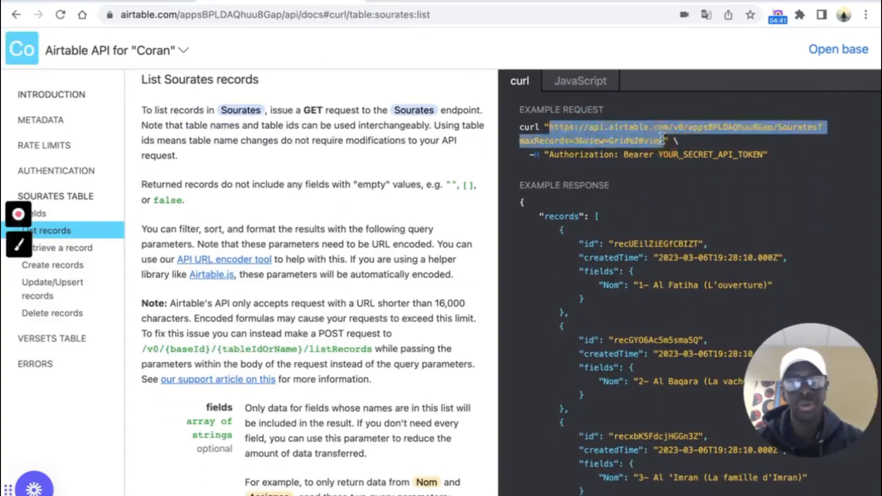
pyautogui.click(413, 1)
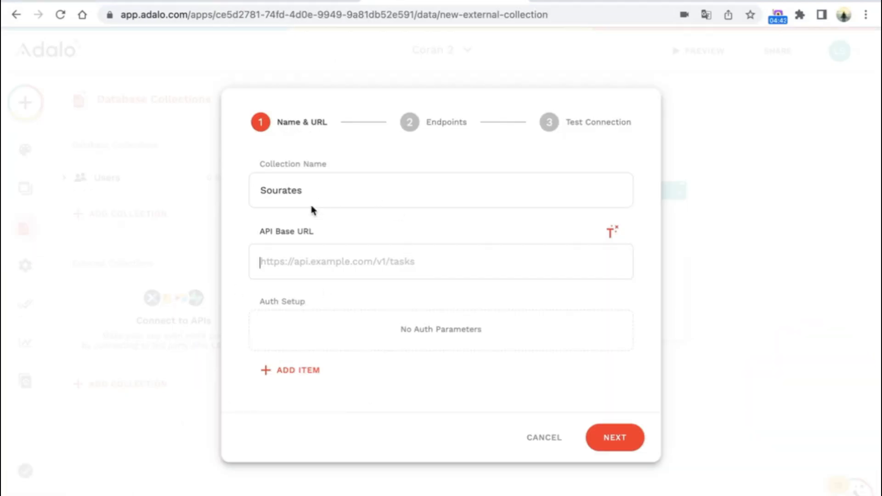
# - Paste the Airtable Sourates URL as the API Base URL with maxRecords changed to 200
pyautogui.click(311, 266)
pyautogui.click(339, 259)
pyautogui.hotkey('ctrl', 'v')
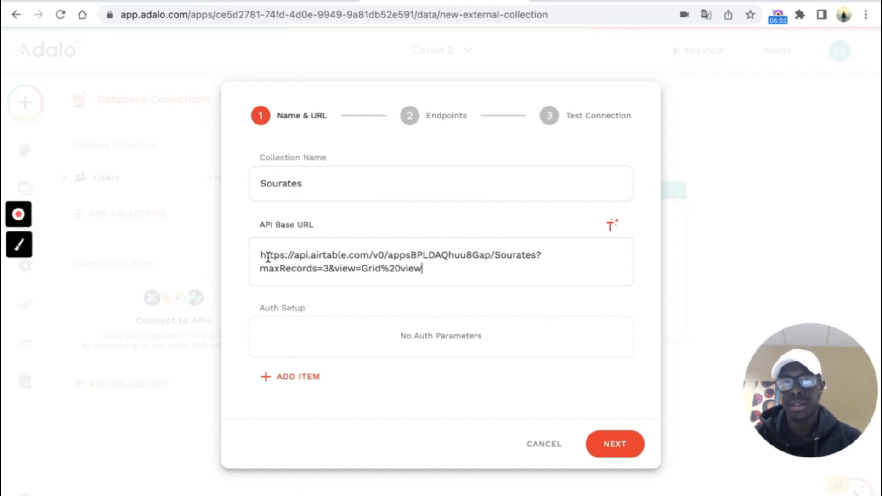
pyautogui.click(325, 269)
pyautogui.press('BackSpace')
pyautogui.write('200')
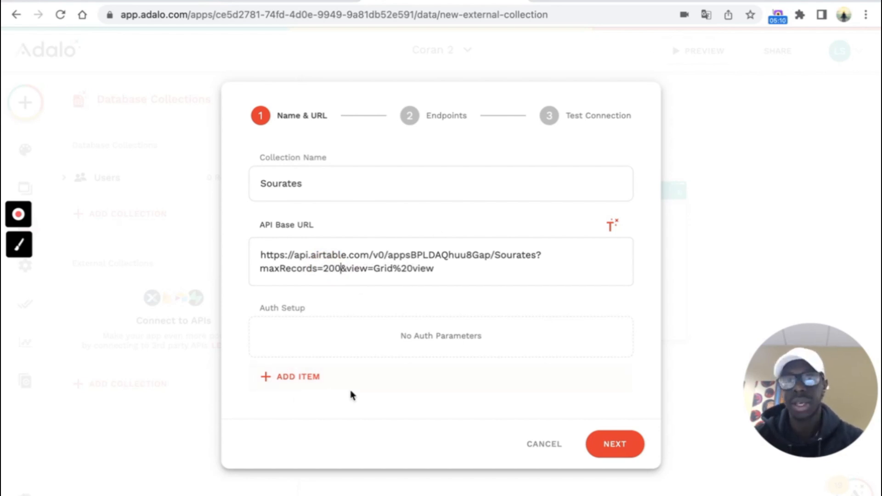
pyautogui.click(528, 326)
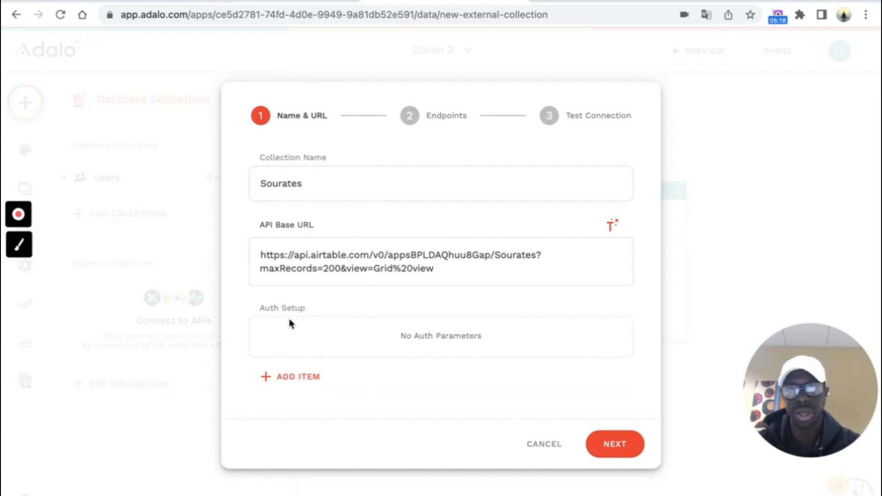
# - Add a Header auth item named Authorization
pyautogui.click(314, 382)
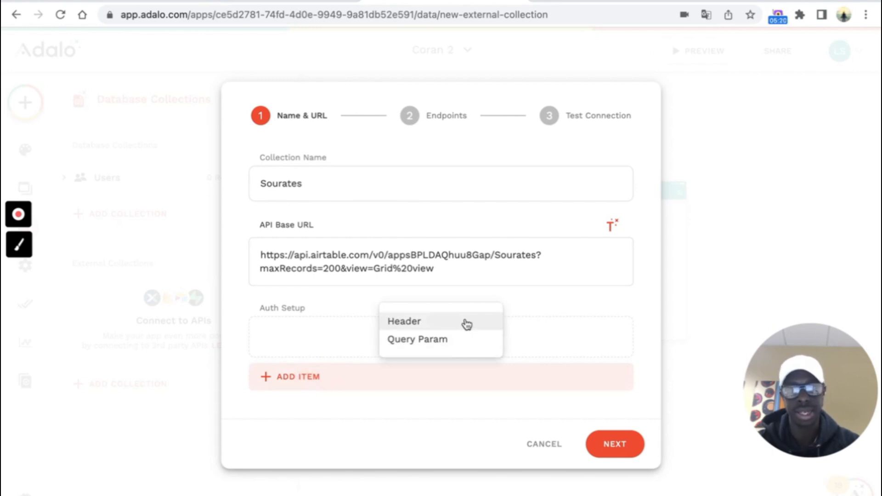
pyautogui.click(464, 325)
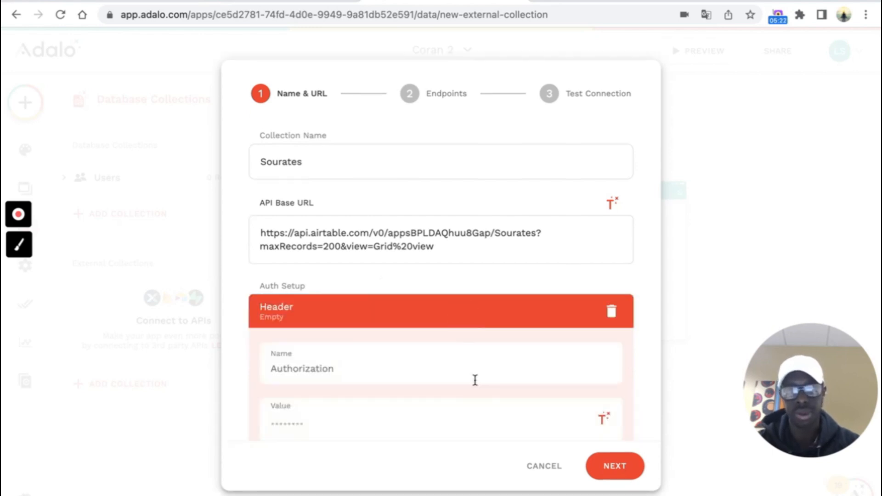
pyautogui.click(460, 304)
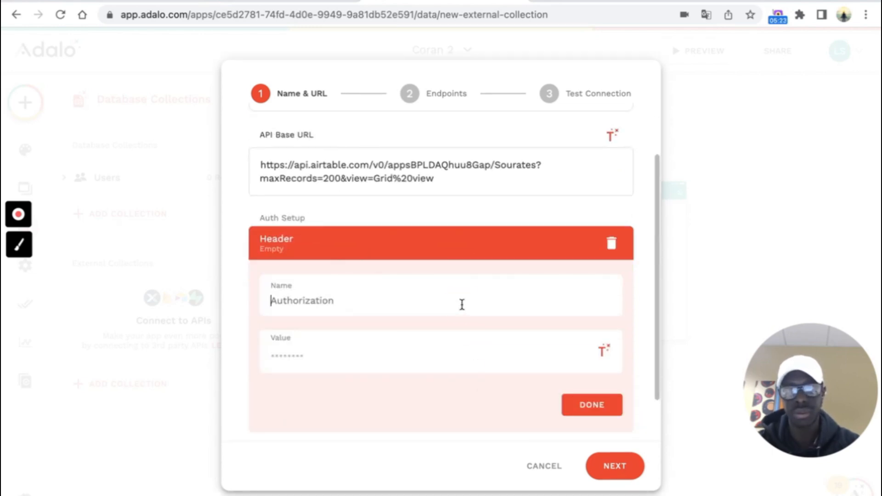
pyautogui.write('Authorization')
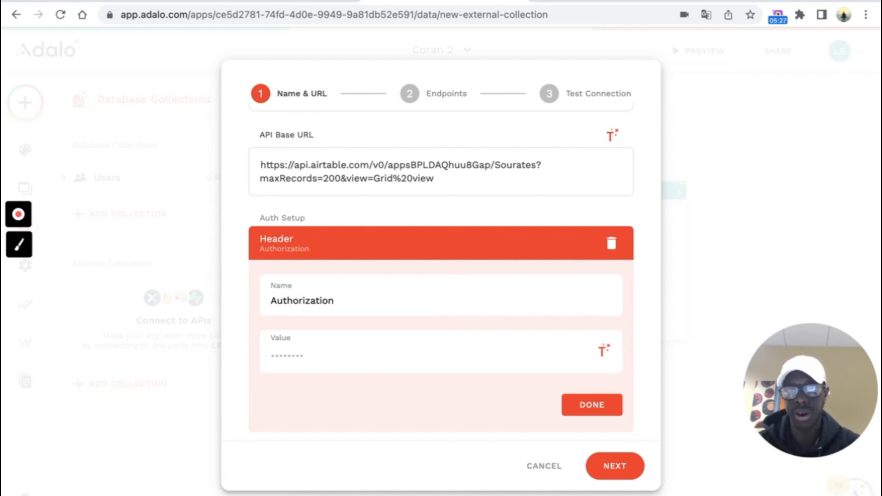
pyautogui.click(374, 351)
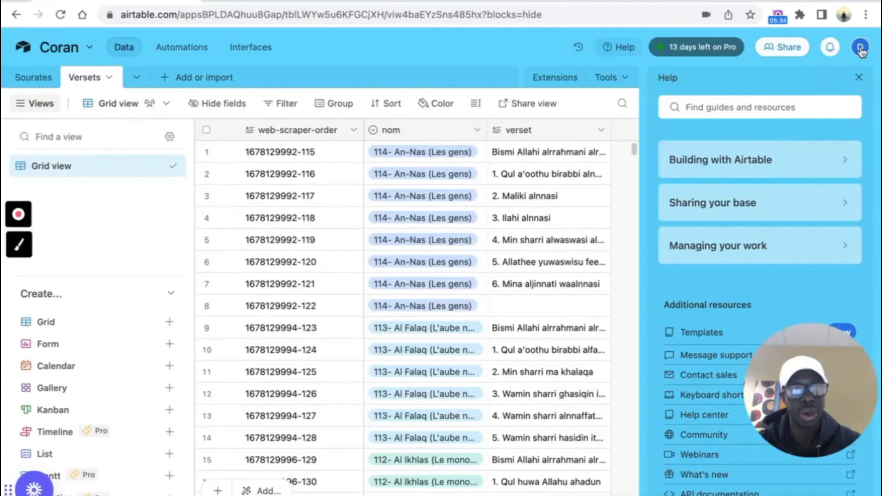
pyautogui.click(861, 48)
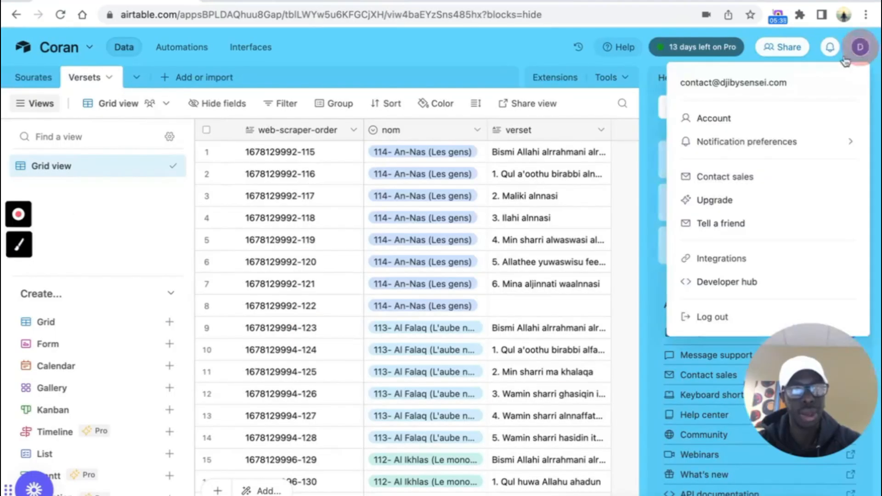
# - Reveal the account's legacy API key on the Airtable developer hub API key page
pyautogui.click(721, 282)
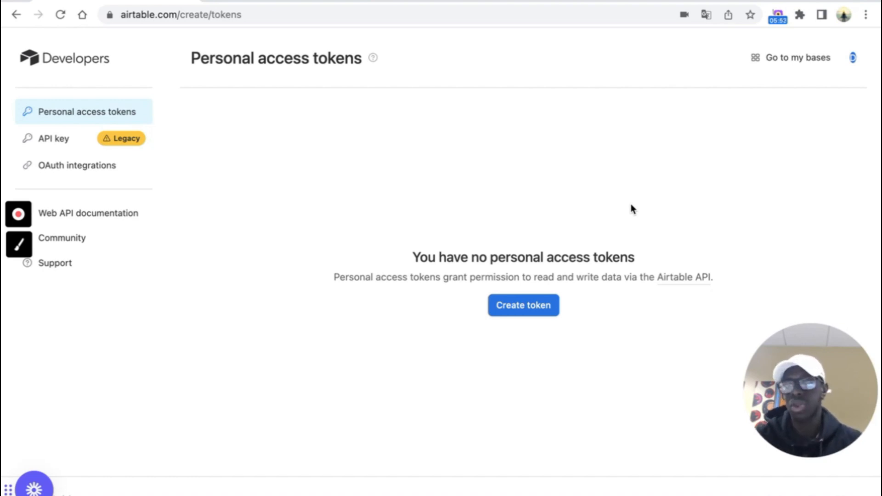
pyautogui.click(70, 141)
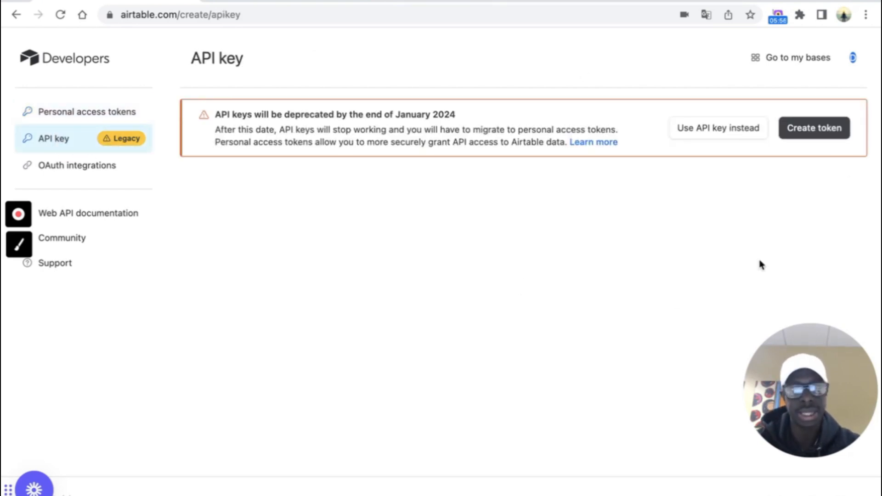
pyautogui.click(713, 129)
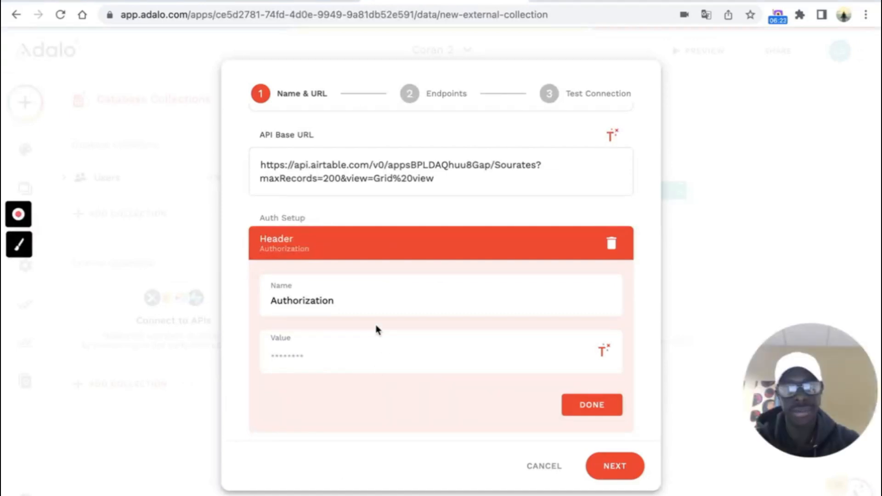
# - Set the Authorization value to 'Bearer' plus the API key and advance to the Endpoints step
pyautogui.write('Be')
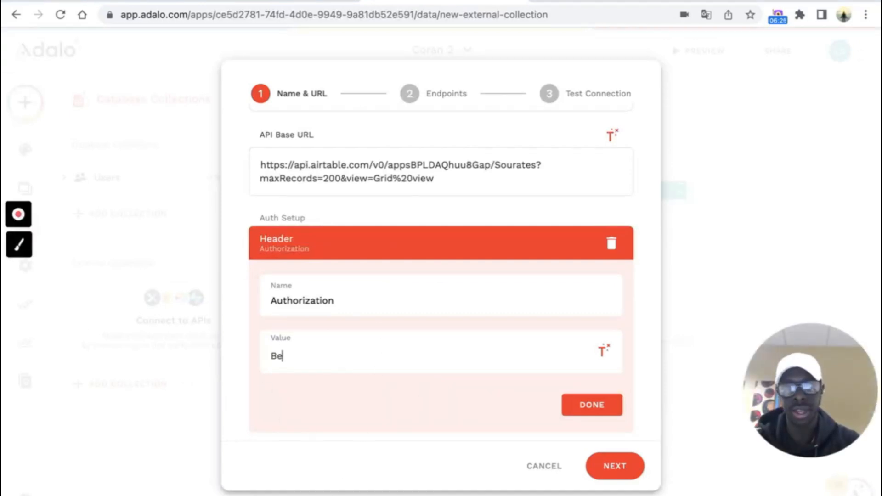
pyautogui.write('arer')
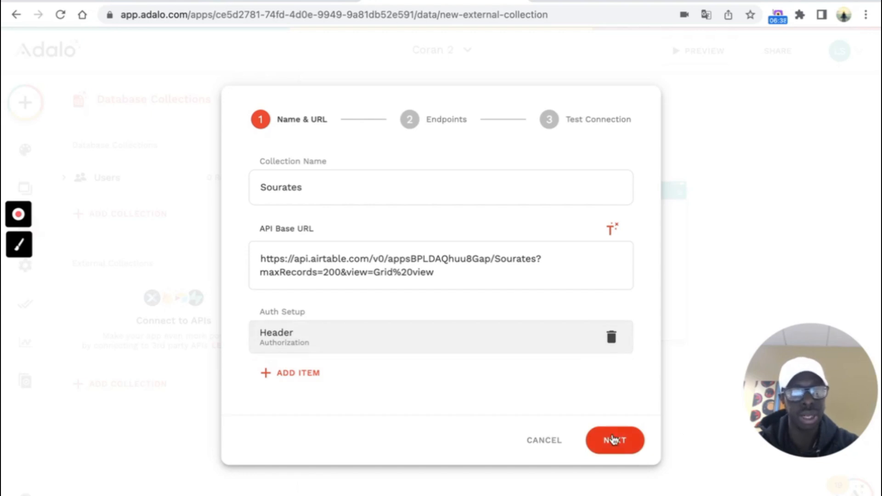
pyautogui.click(613, 440)
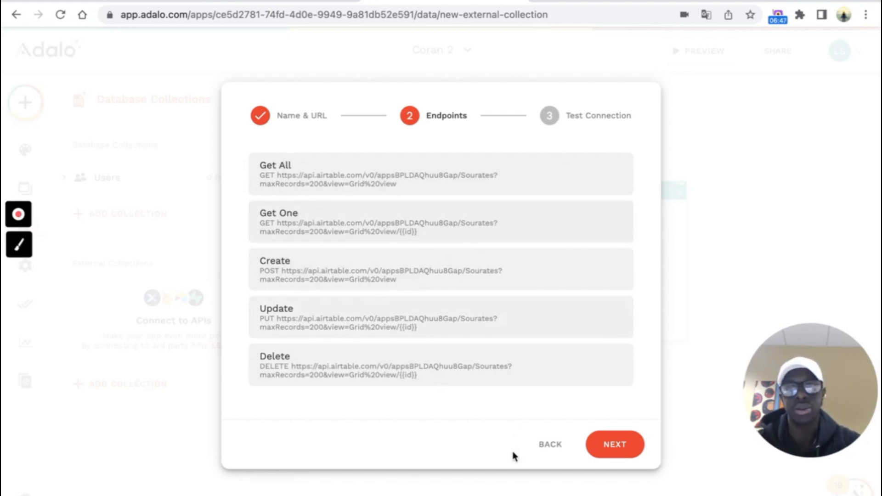
# - Run the Sourates connection test and inspect the Get All error and the JSON 'records' key
pyautogui.click(617, 444)
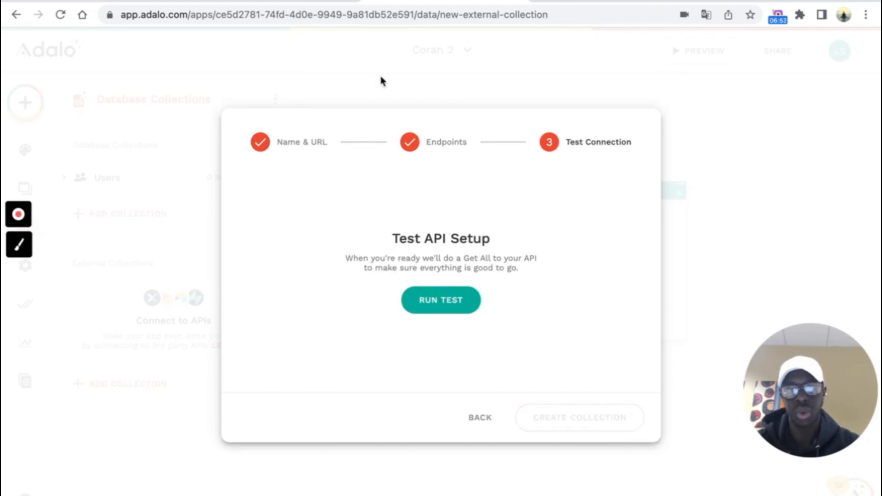
pyautogui.click(465, 296)
pyautogui.scroll(-3, 577, 291)
pyautogui.scroll(-15, 345, 293)
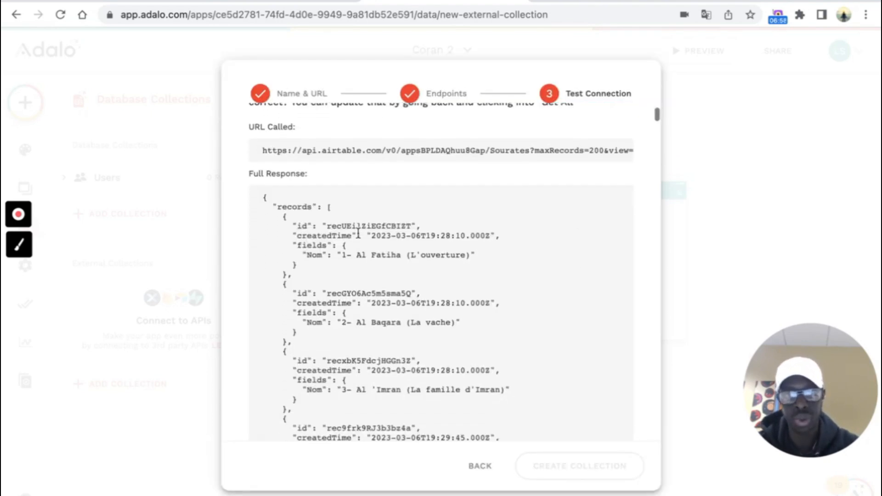
pyautogui.scroll(20, 359, 238)
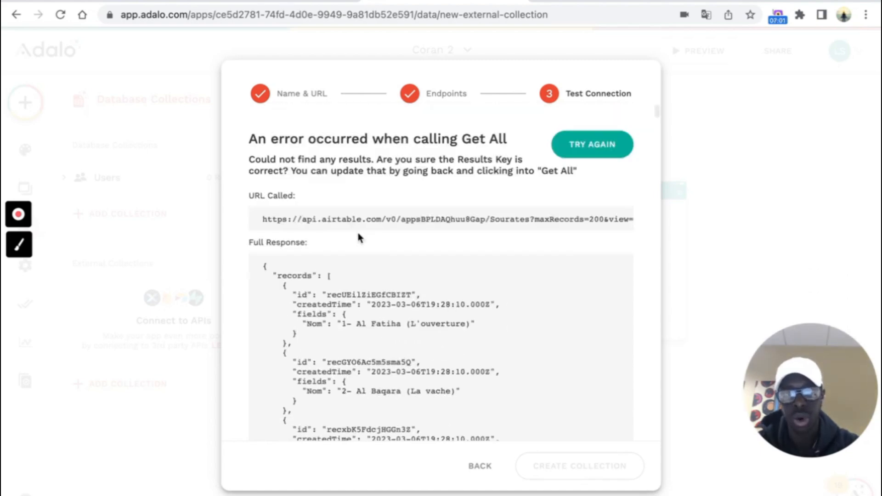
pyautogui.moveTo(241, 141); pyautogui.dragTo(500, 143)
pyautogui.click(500, 143)
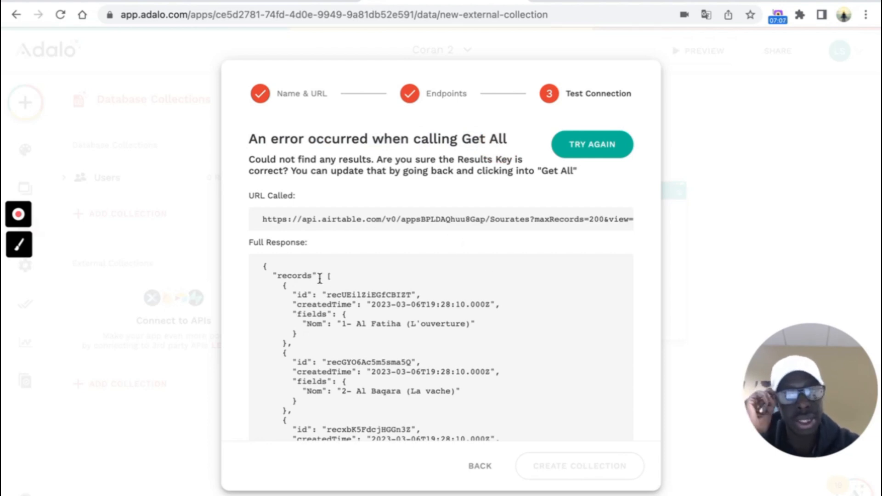
pyautogui.moveTo(277, 278); pyautogui.dragTo(310, 277)
pyautogui.click(361, 277)
# - Set the Get All endpoint's Results Key to 'records'
pyautogui.click(478, 465)
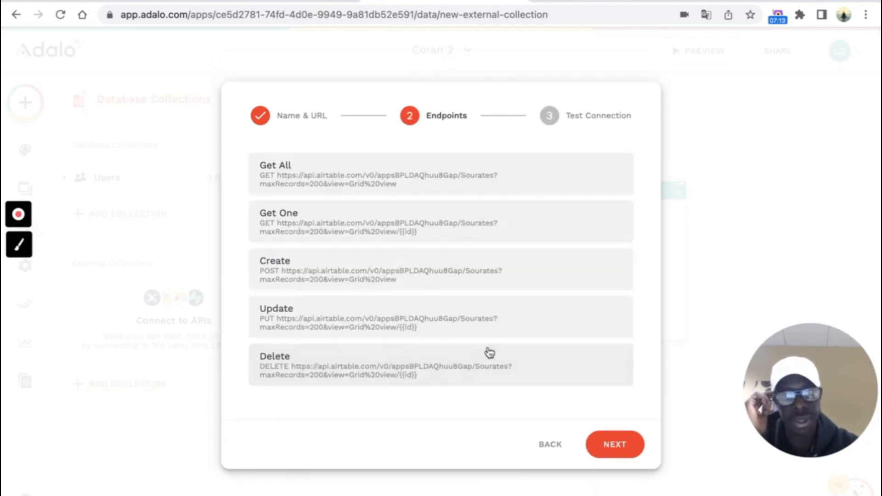
pyautogui.click(480, 182)
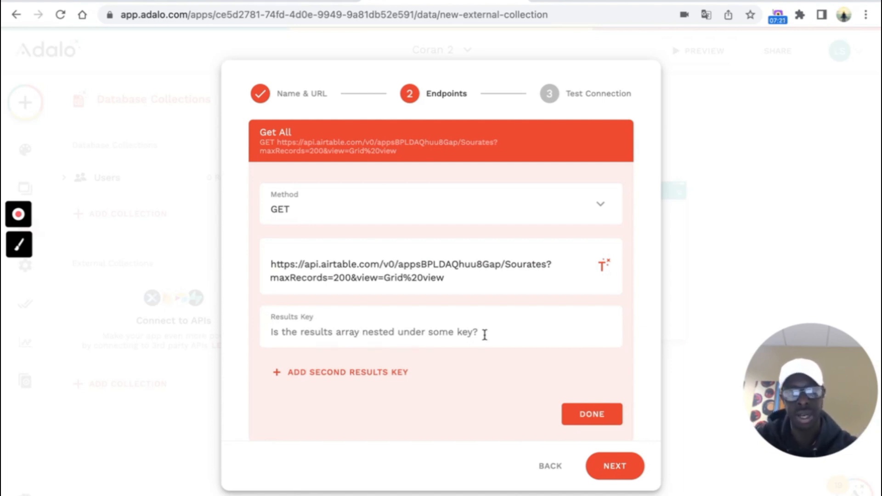
pyautogui.click(485, 334)
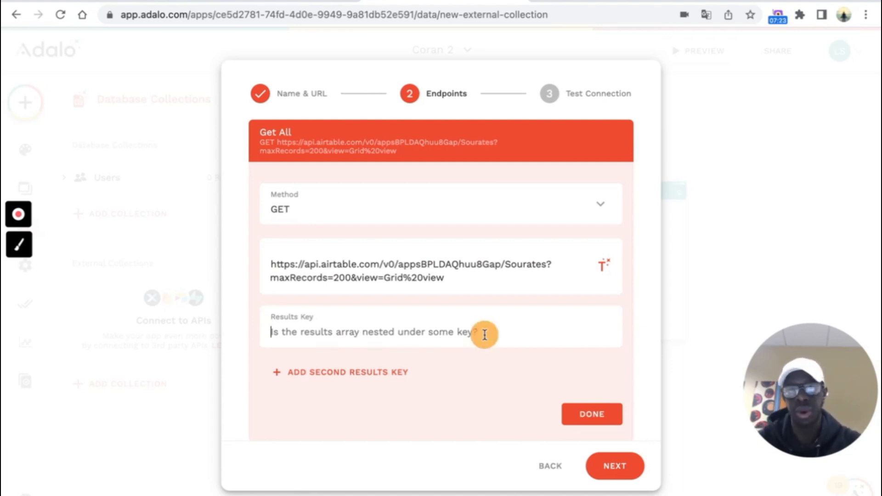
pyautogui.write('records')
pyautogui.click(611, 409)
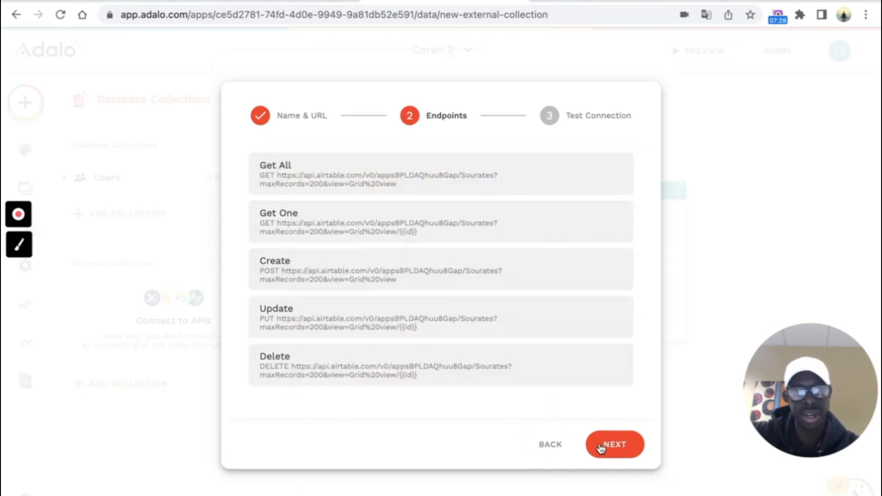
# - Rerun the connection test and create the Sourates external collection
pyautogui.click(596, 445)
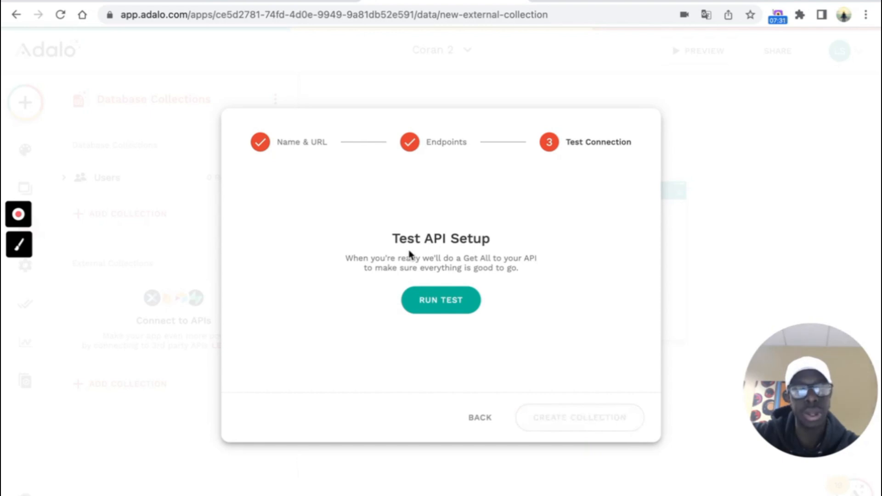
pyautogui.click(461, 303)
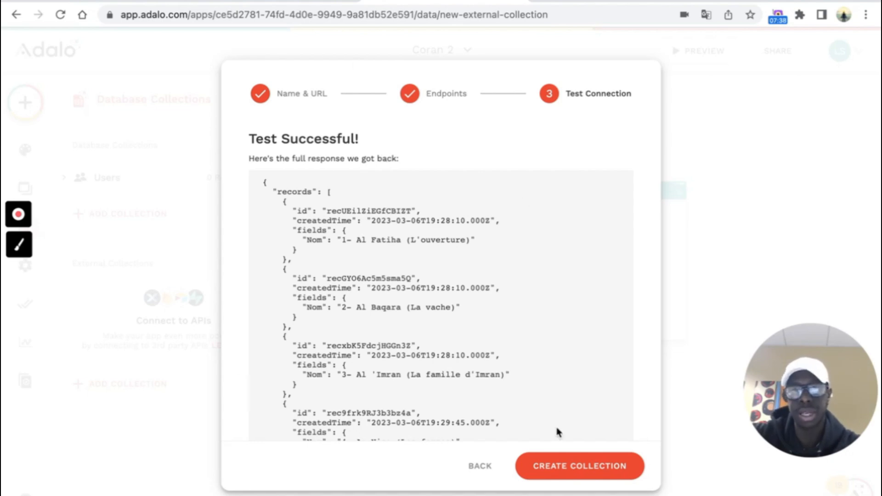
pyautogui.click(585, 468)
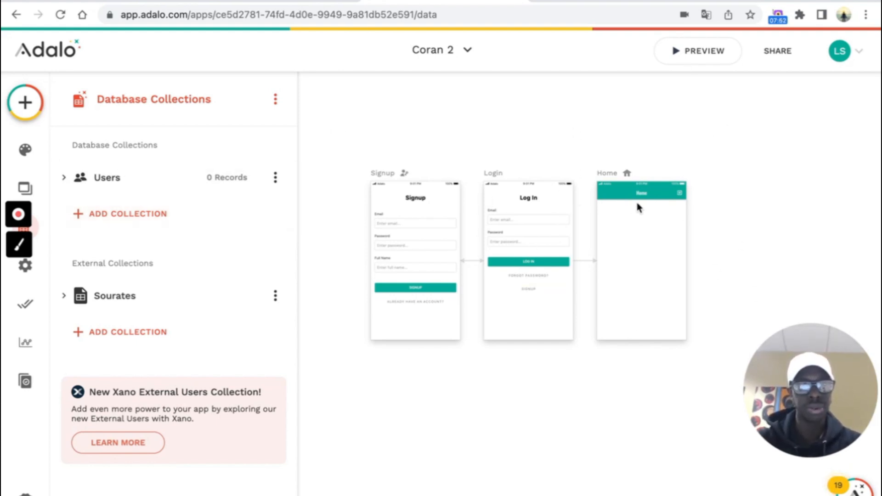
# - Select the Home screen's app bar on the canvas
pyautogui.scroll(5, 637, 208)
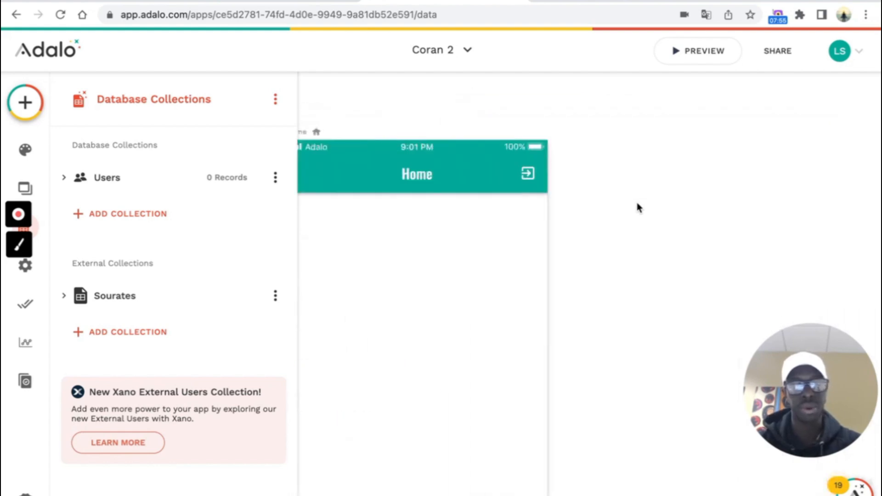
pyautogui.hscroll(-3, 575, 195)
pyautogui.click(522, 158)
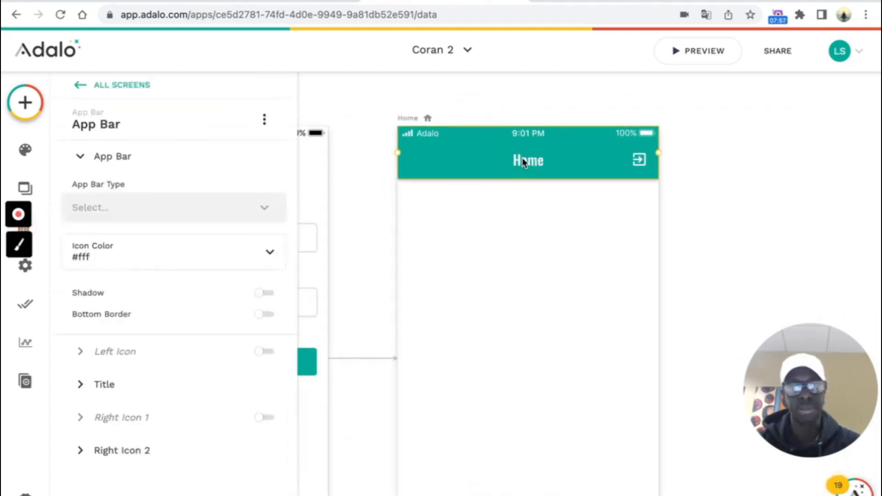
# - Change the Home screen's app bar title from 'Home' to 'Sourates'
pyautogui.click(111, 387)
pyautogui.doubleClick(150, 317)
pyautogui.write('Sourates')
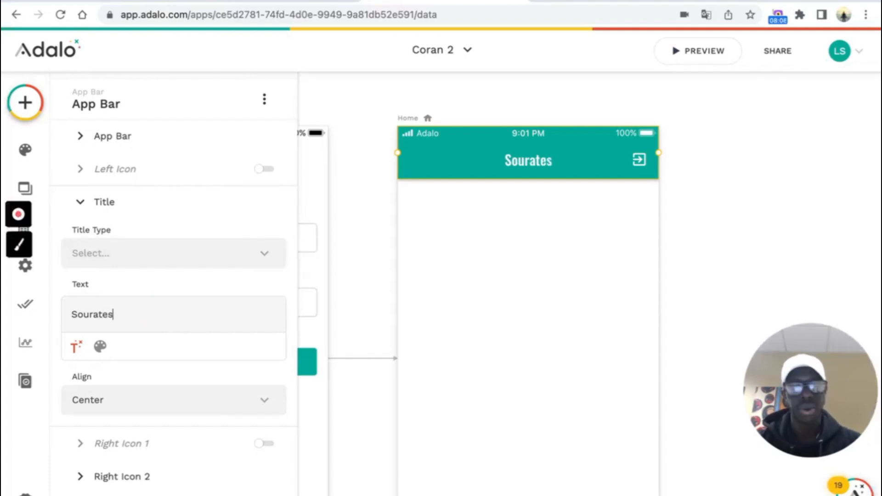
pyautogui.click(614, 275)
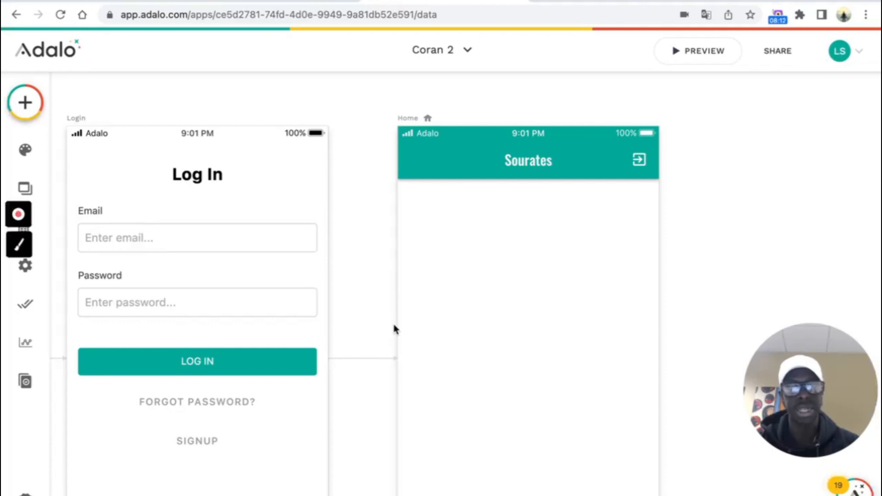
pyautogui.scroll(-5, 723, 221)
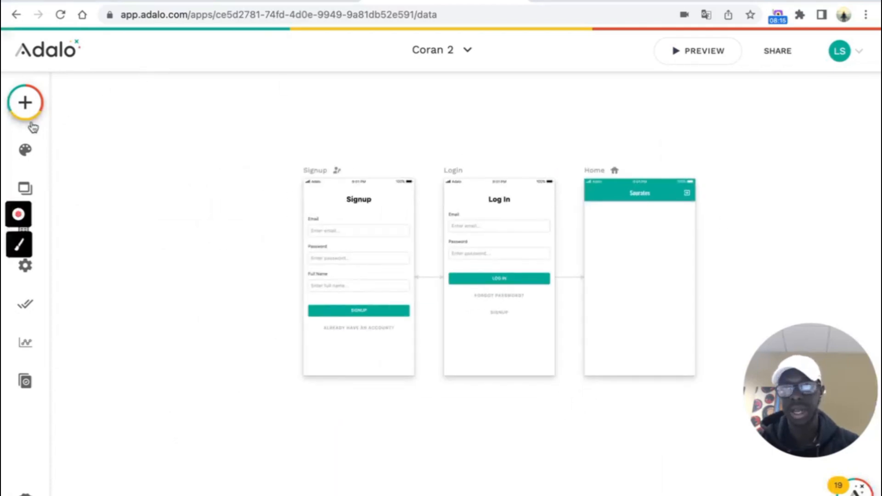
# - Place a Custom List from the Lists components onto the Home screen below the header
pyautogui.click(26, 101)
pyautogui.scroll(-10, 184, 153)
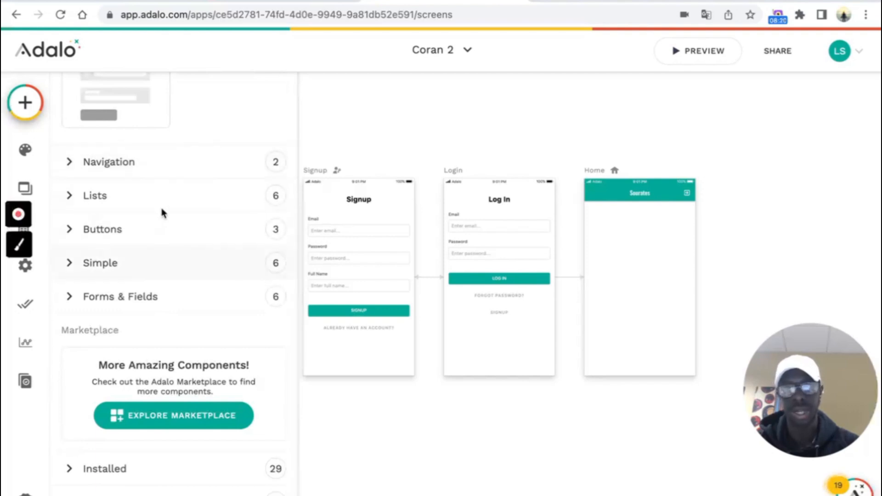
pyautogui.click(149, 198)
pyautogui.scroll(-4, 187, 312)
pyautogui.scroll(-1, 188, 314)
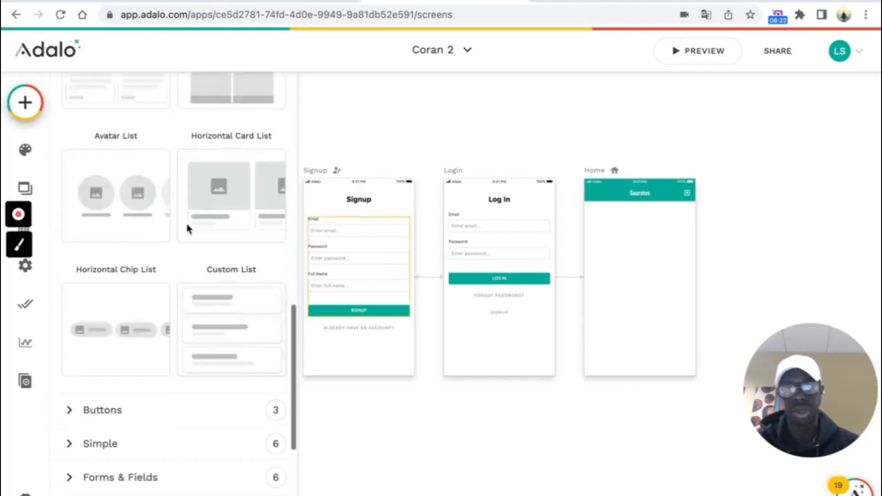
pyautogui.moveTo(266, 303); pyautogui.dragTo(639, 246)
pyautogui.click(711, 221)
pyautogui.scroll(1, 619, 197)
pyautogui.scroll(5, 619, 197)
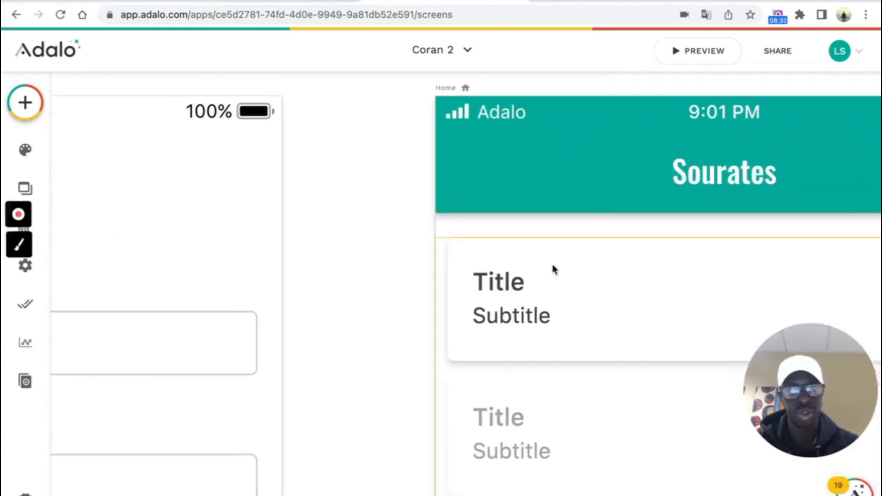
# - Delete the Subtitle from the list rows, leaving only the Title
pyautogui.click(524, 317)
pyautogui.click(523, 318)
pyautogui.press('Delete')
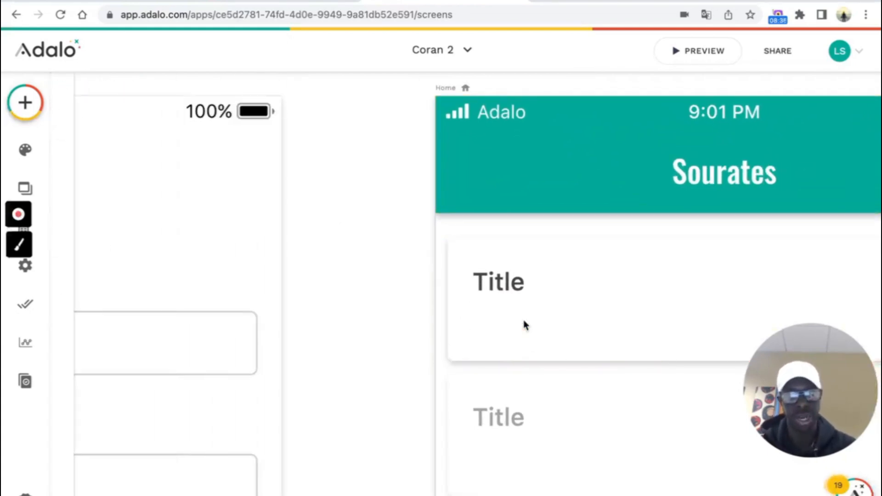
pyautogui.click(510, 283)
pyautogui.click(508, 283)
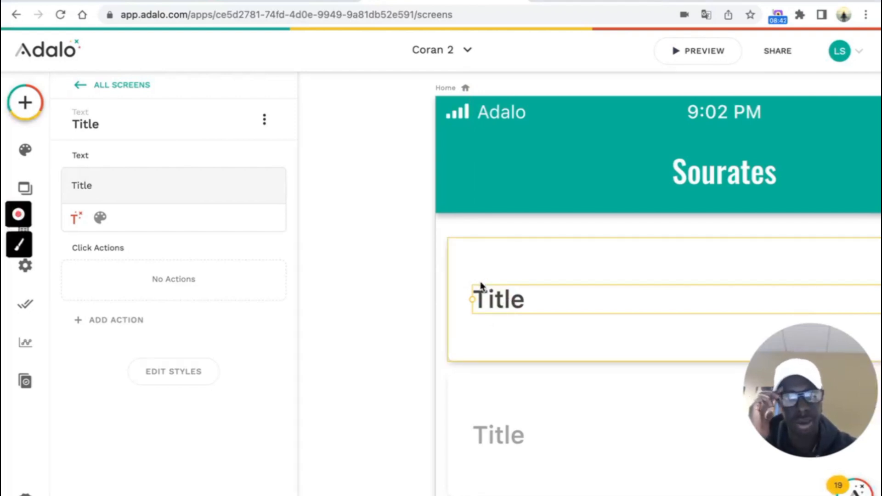
pyautogui.scroll(-5, 467, 311)
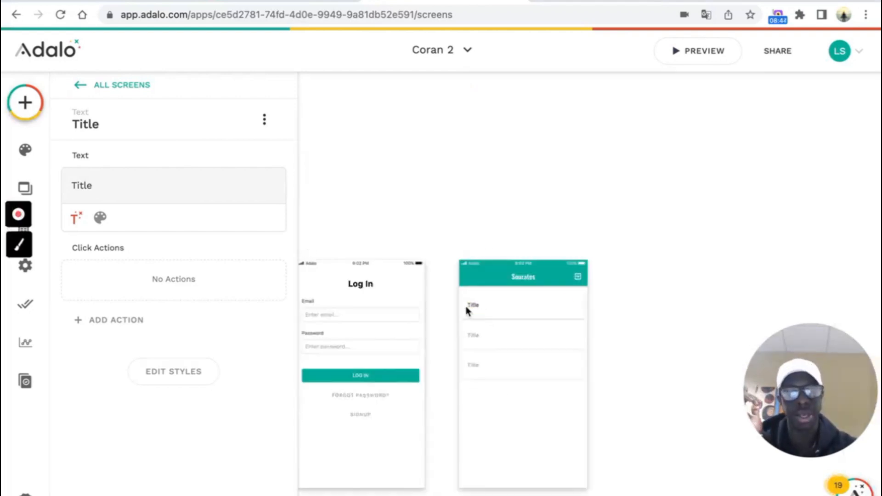
# - Make the Home list show records from the Sourates collection
pyautogui.click(493, 374)
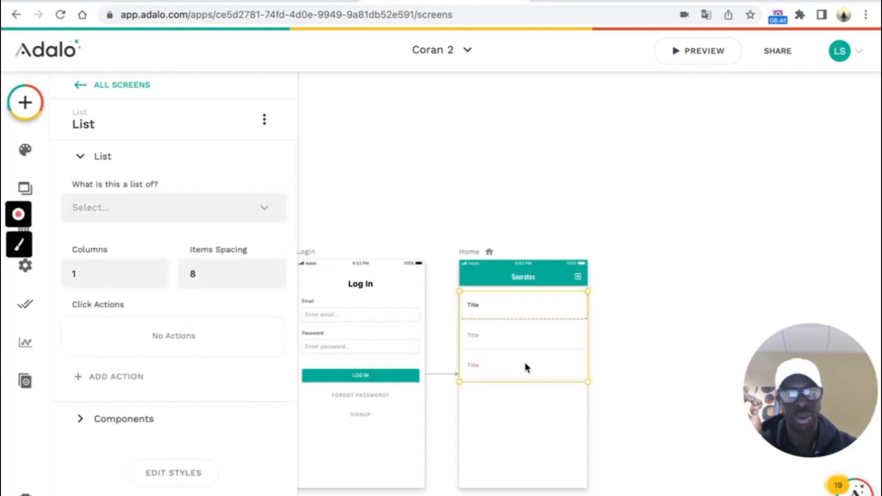
pyautogui.click(282, 209)
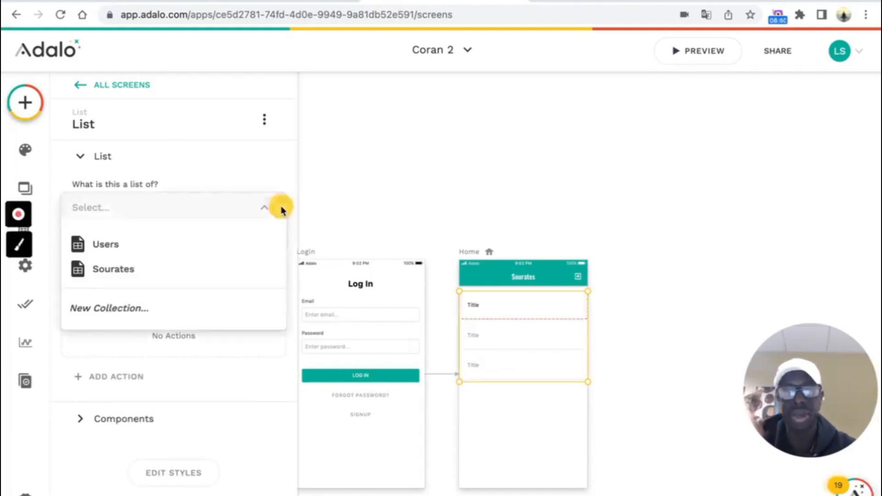
pyautogui.click(145, 272)
pyautogui.scroll(5, 498, 305)
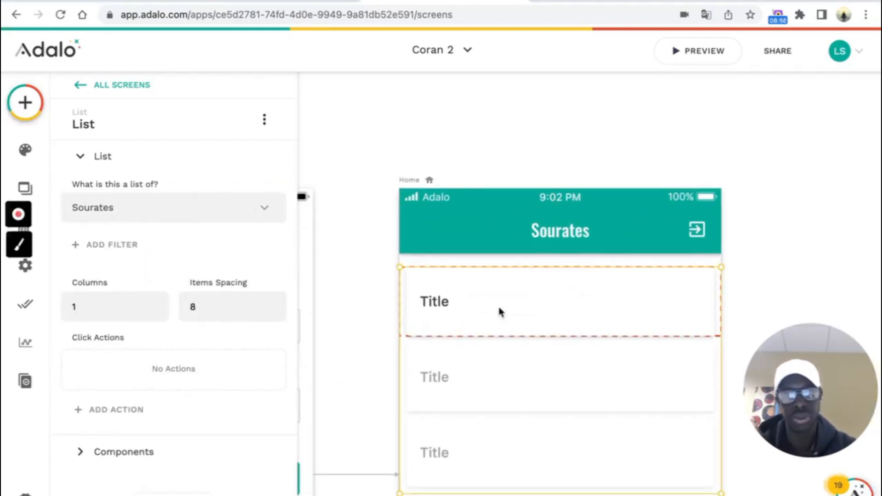
# - Replace the row Title with magic text Current Sourate > fields > Nom and open the preview
pyautogui.click(436, 302)
pyautogui.click(437, 302)
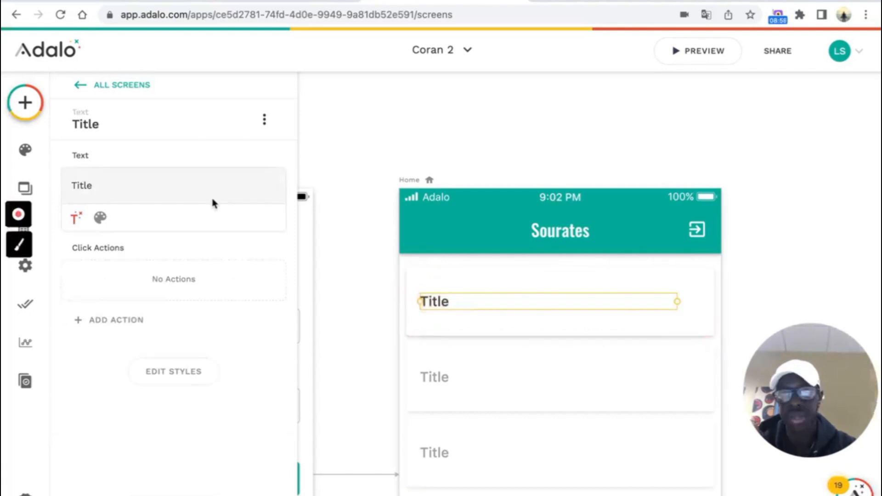
pyautogui.doubleClick(144, 183)
pyautogui.press('BackSpace')
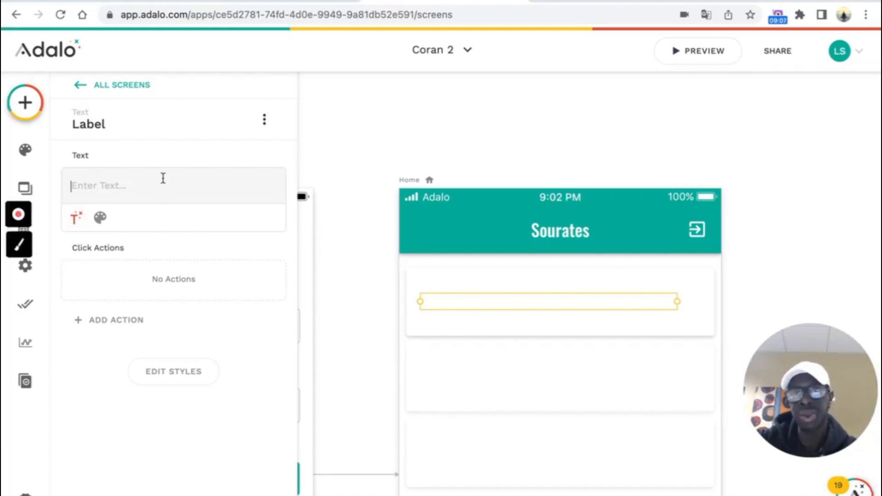
pyautogui.click(79, 221)
pyautogui.moveTo(124, 271)
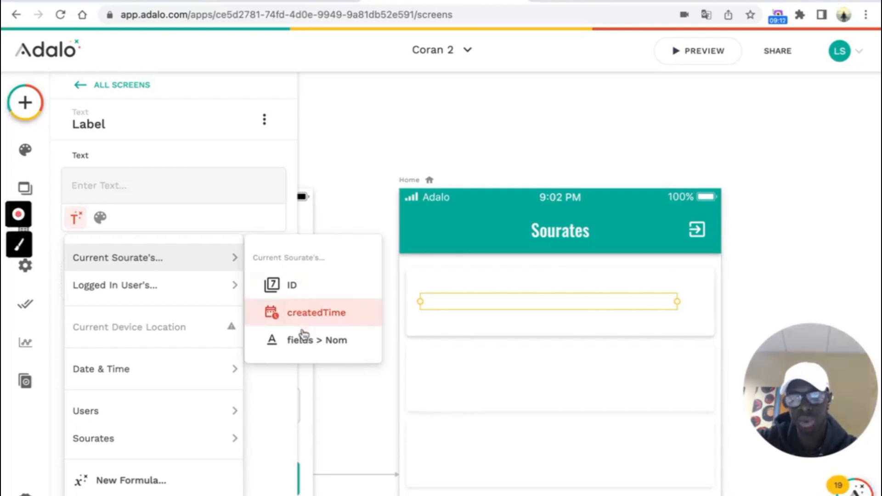
pyautogui.click(315, 341)
pyautogui.click(616, 136)
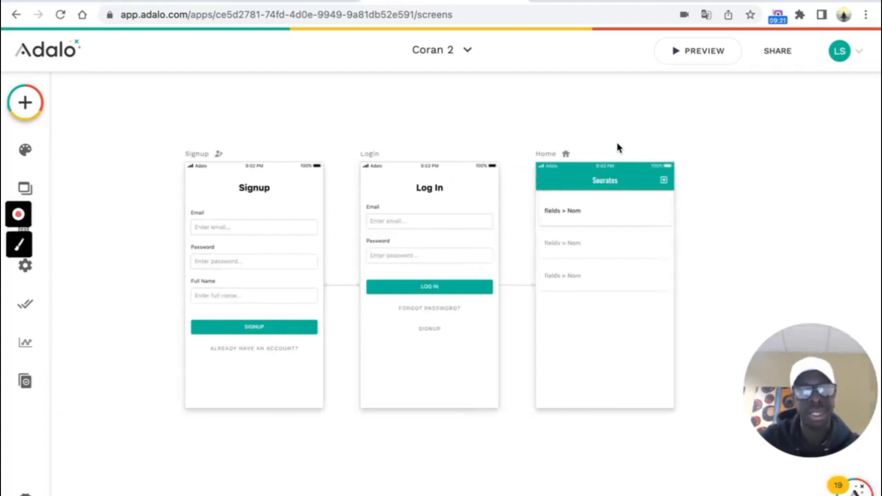
pyautogui.click(705, 52)
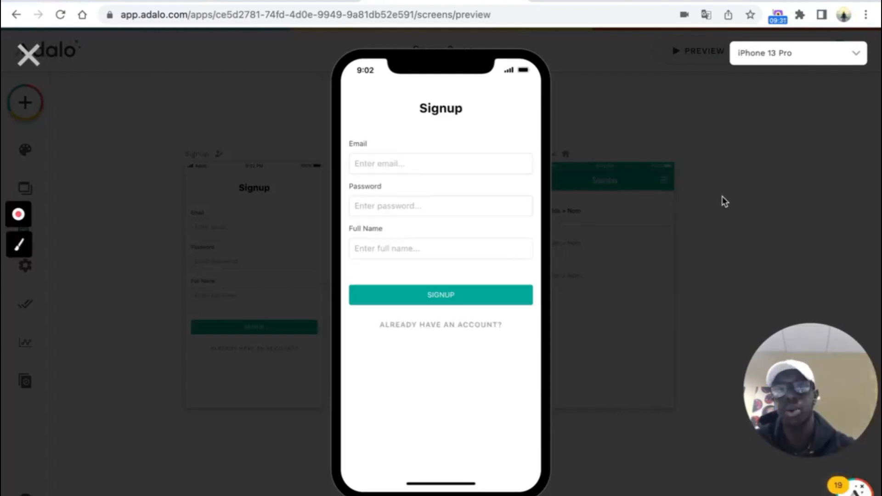
# - Sign up a test account in the preview with an e-mail, password and full name, then browse the sourate names
pyautogui.click(472, 165)
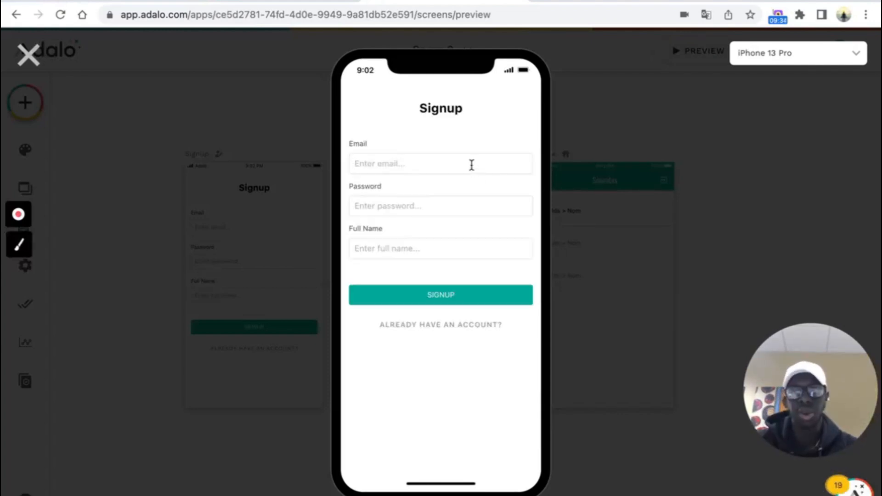
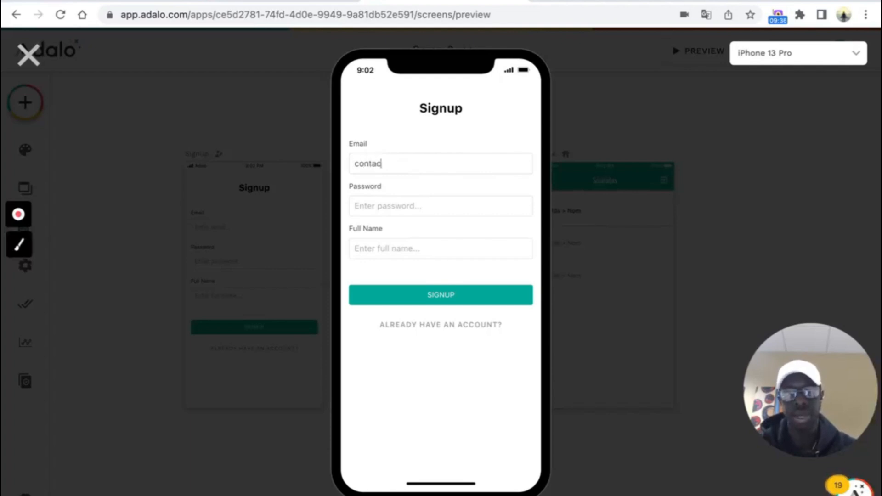
pyautogui.click(415, 213)
pyautogui.write('••••')
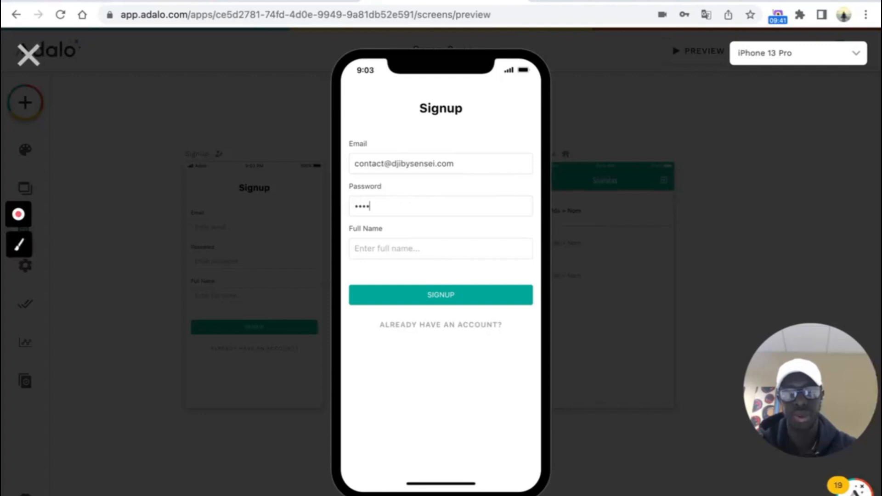
pyautogui.click(453, 244)
pyautogui.click(437, 301)
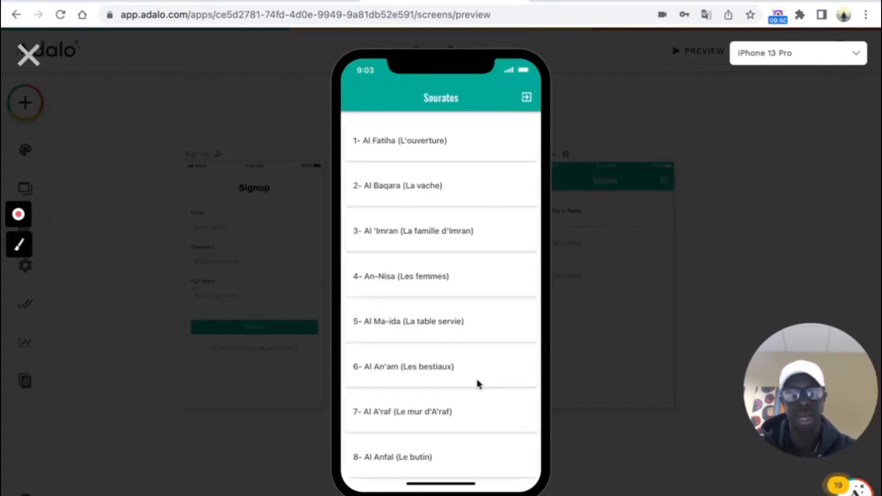
pyautogui.scroll(-5, 483, 262)
pyautogui.scroll(5, 490, 250)
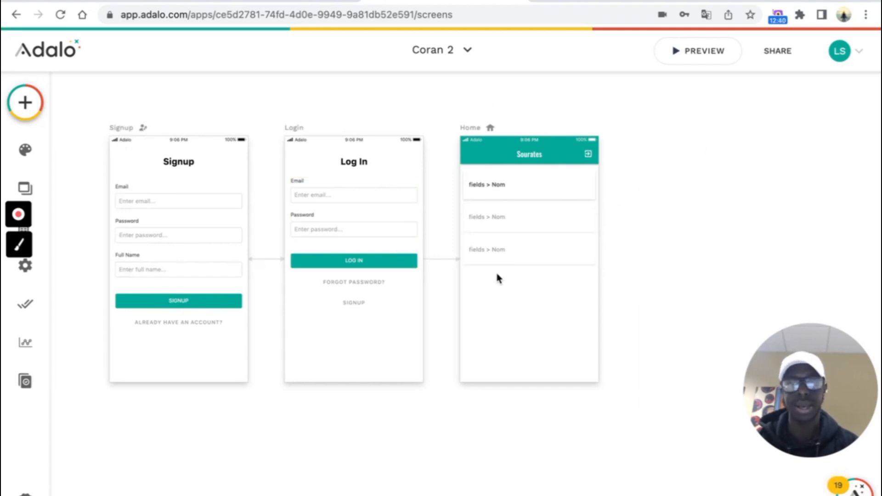
# - Create a new App Bar screen named 'Versets'
pyautogui.click(36, 110)
pyautogui.click(237, 110)
pyautogui.scroll(-3, 221, 138)
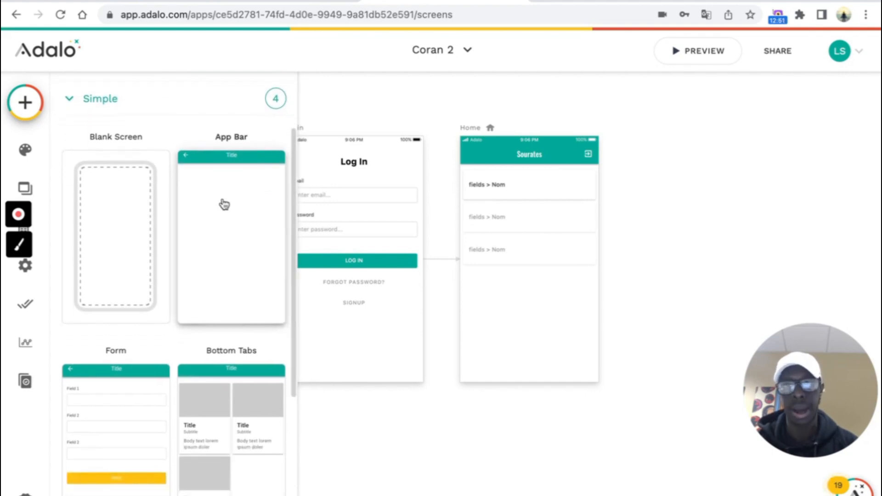
pyautogui.click(224, 204)
pyautogui.click(474, 282)
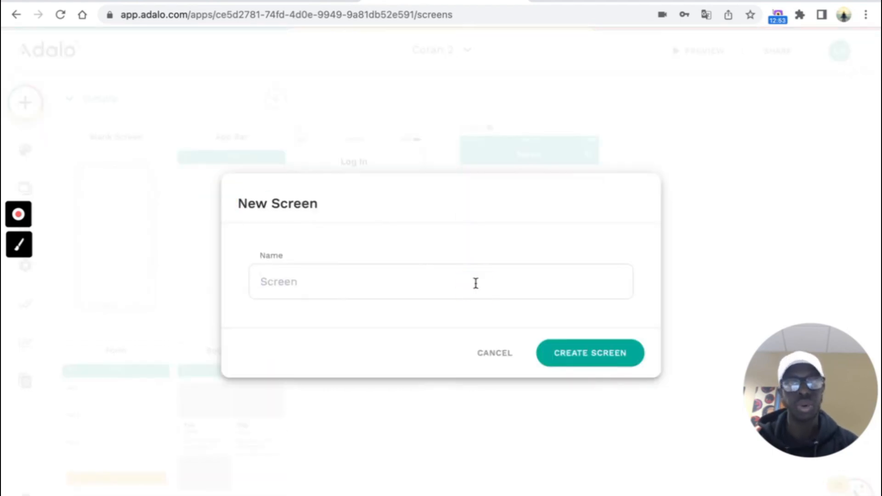
pyautogui.write('Versets')
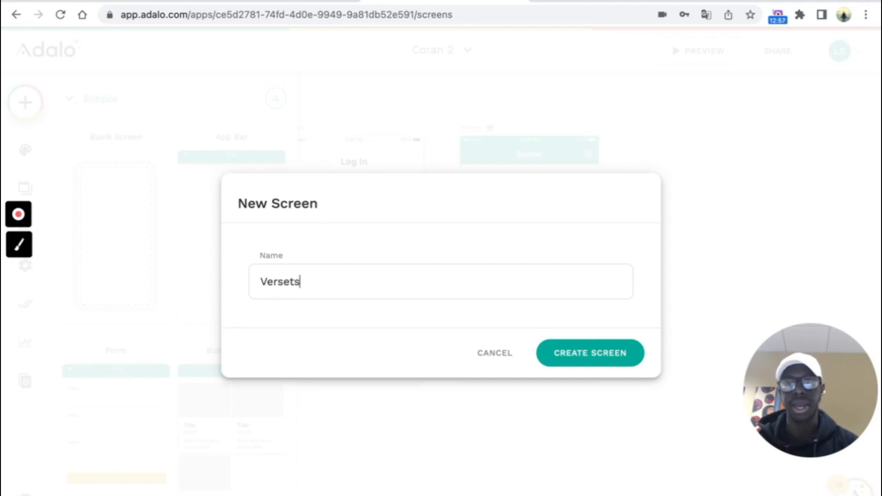
pyautogui.click(606, 349)
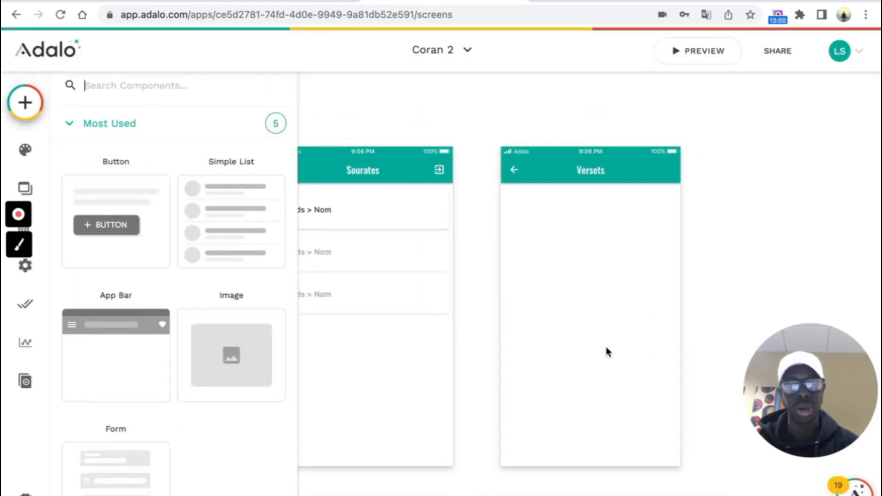
pyautogui.hscroll(-2, 509, 186)
pyautogui.scroll(-1, 509, 185)
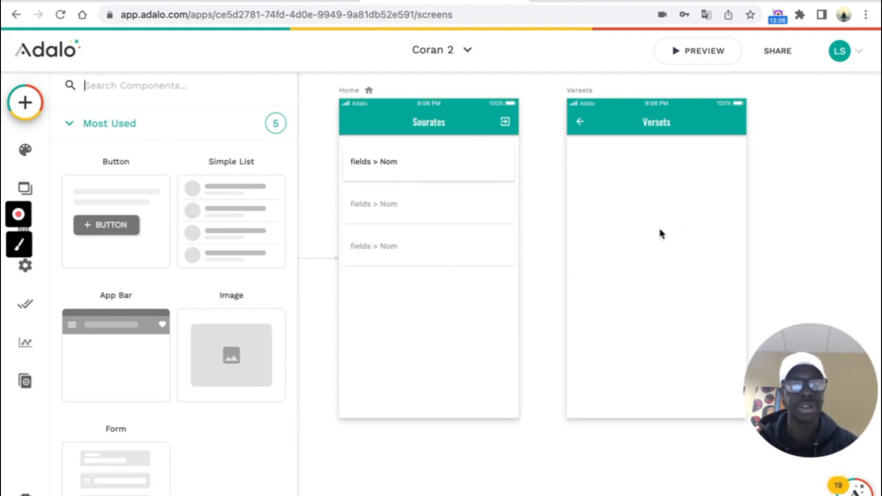
# - Add a click action linking Sourates list rows to the Versets screen with a Push transition
pyautogui.click(454, 198)
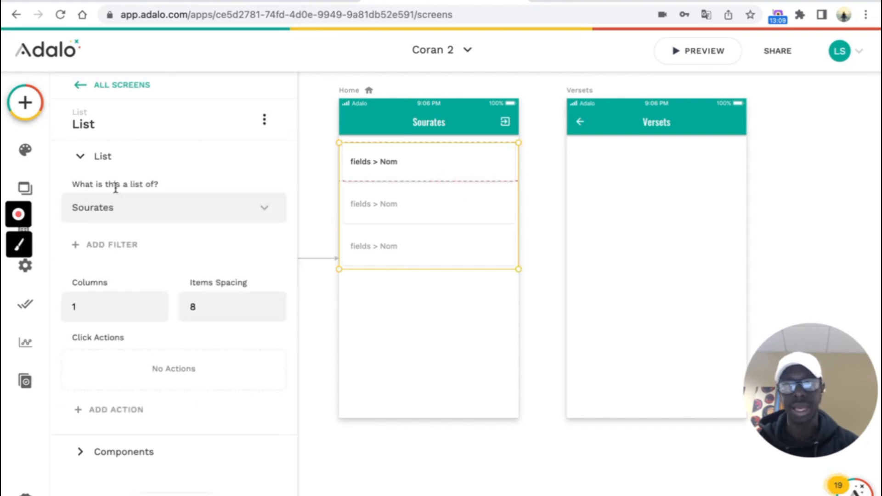
pyautogui.scroll(-1, 117, 193)
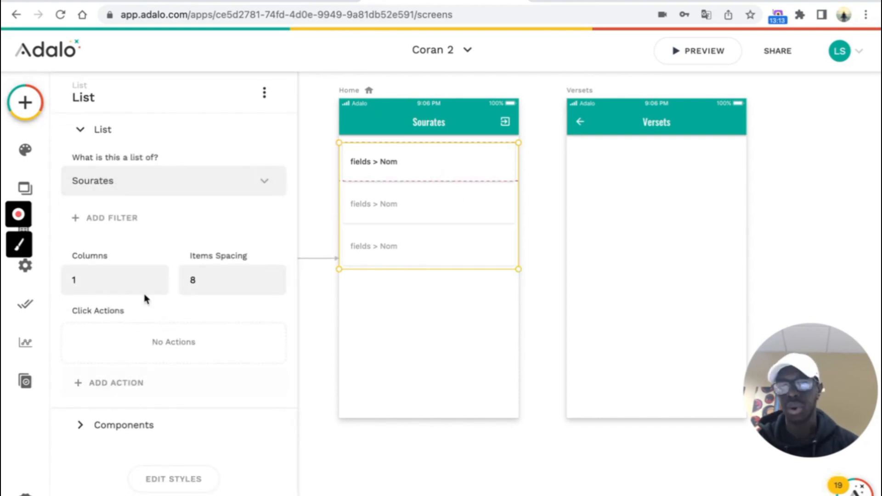
pyautogui.click(112, 391)
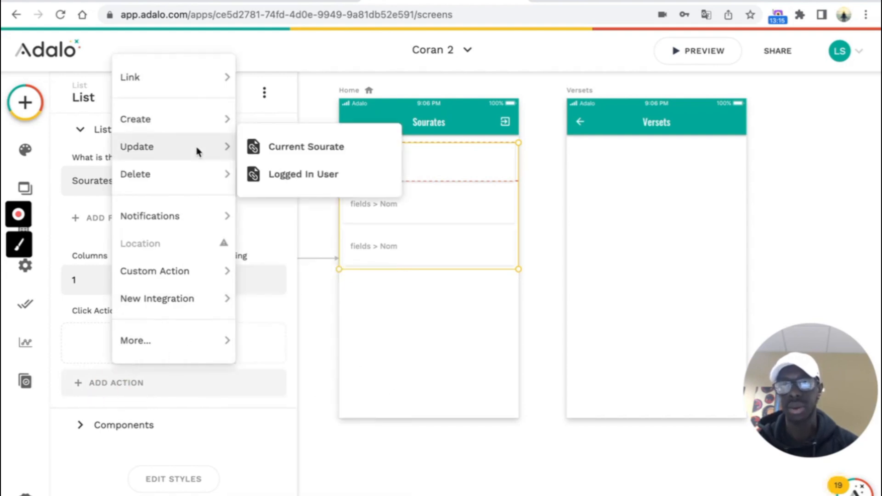
pyautogui.moveTo(194, 79)
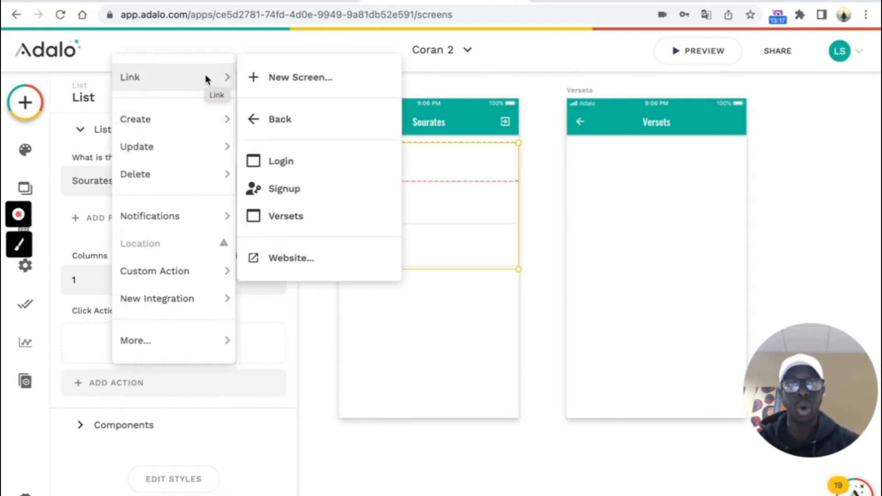
pyautogui.click(302, 221)
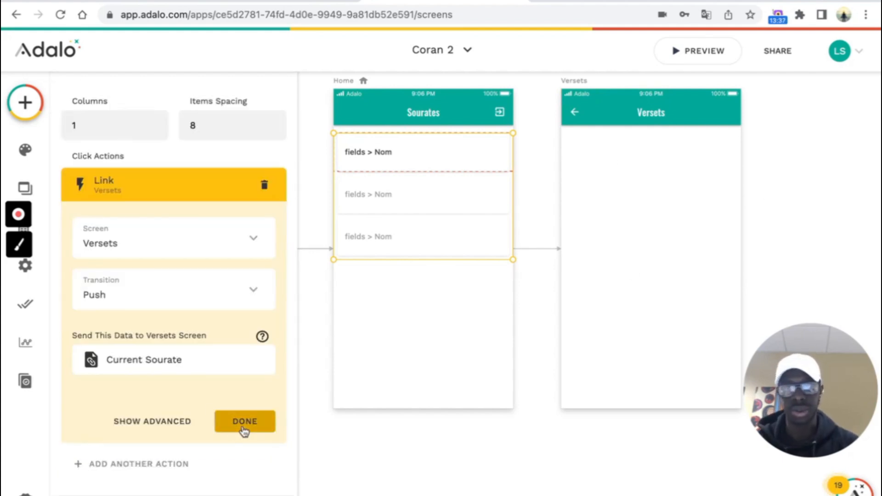
pyautogui.click(242, 420)
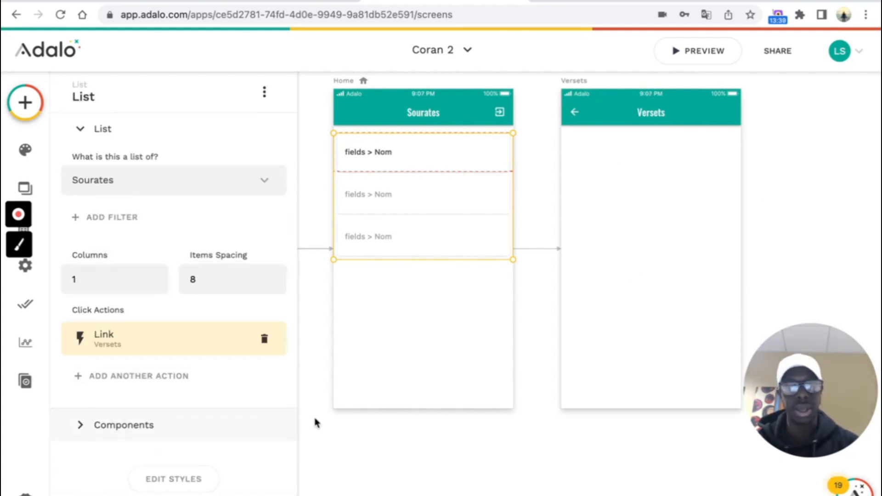
pyautogui.click(386, 462)
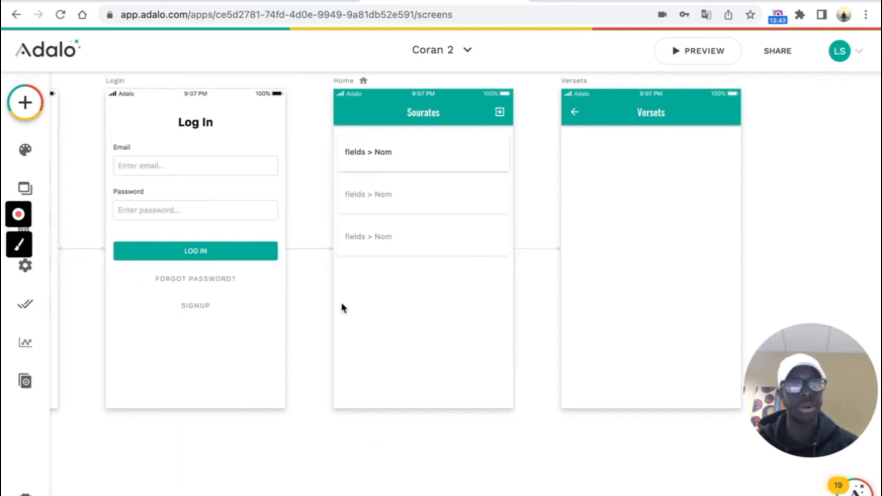
# - Start an external collection named 'Versets' and bring up the Airtable API docs for the Coran base
pyautogui.click(26, 232)
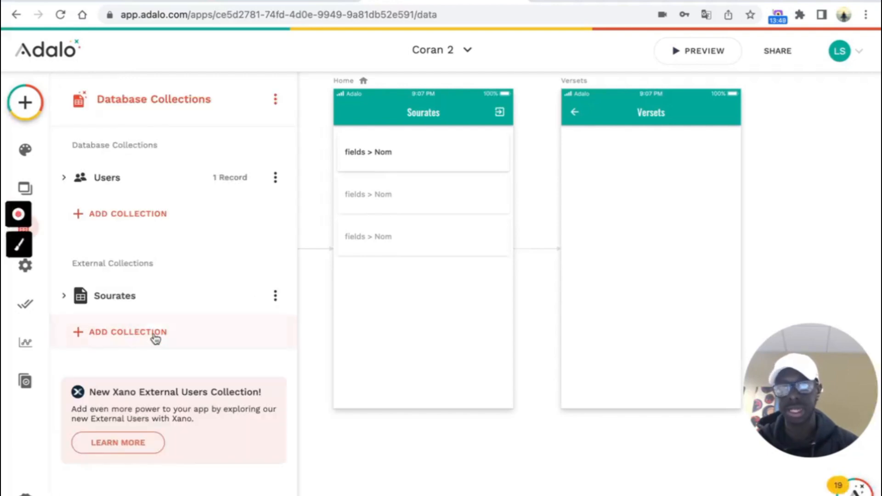
pyautogui.click(134, 339)
pyautogui.click(323, 190)
pyautogui.write('Versets')
pyautogui.click(378, 258)
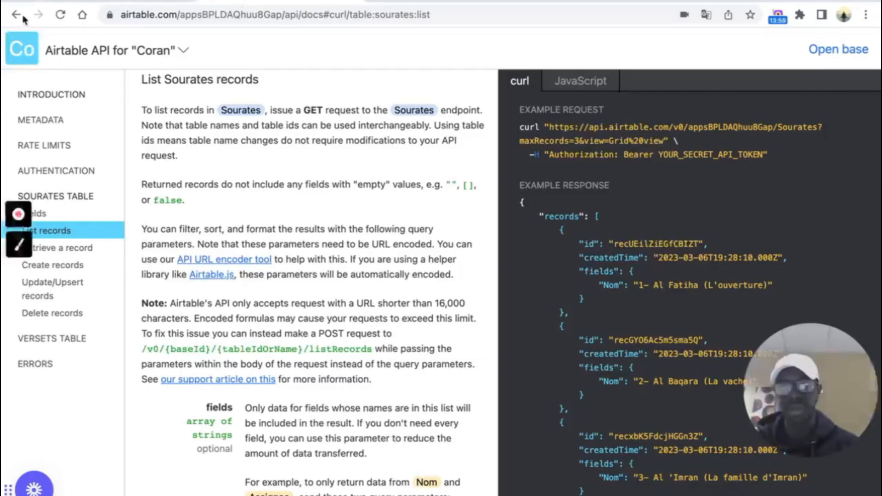
pyautogui.click(15, 16)
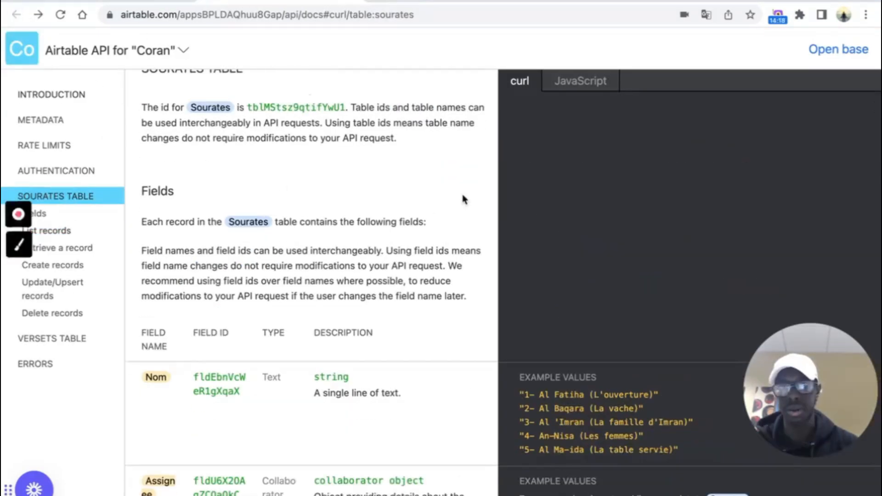
# - Copy the Airtable List Versets records URL into the Versets collection's API Base URL
pyautogui.scroll(-1, 137, 287)
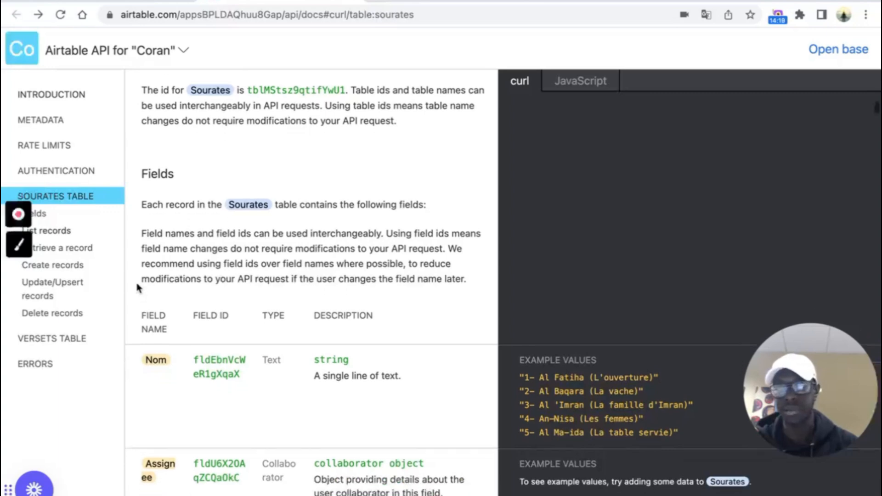
pyautogui.click(50, 342)
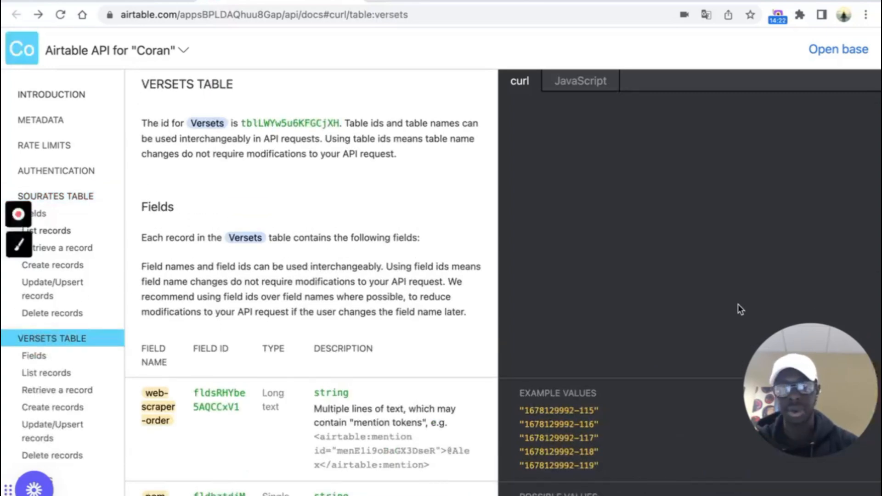
pyautogui.click(65, 372)
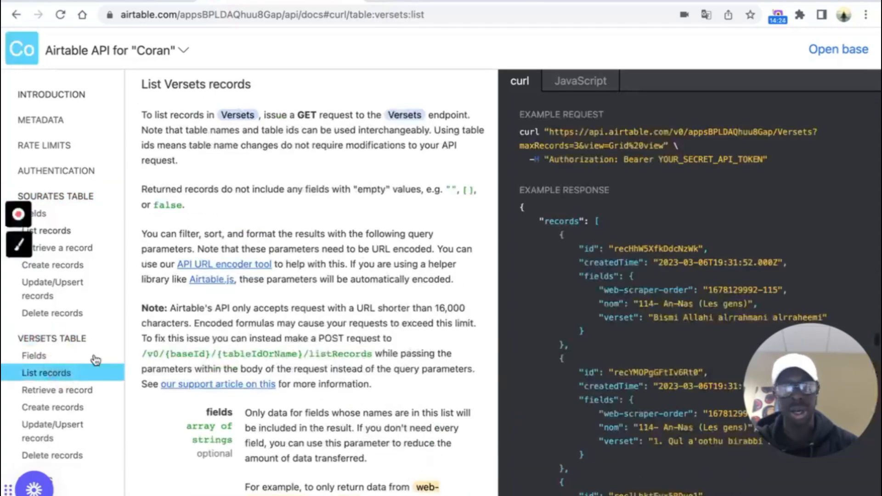
pyautogui.moveTo(548, 132); pyautogui.dragTo(664, 148)
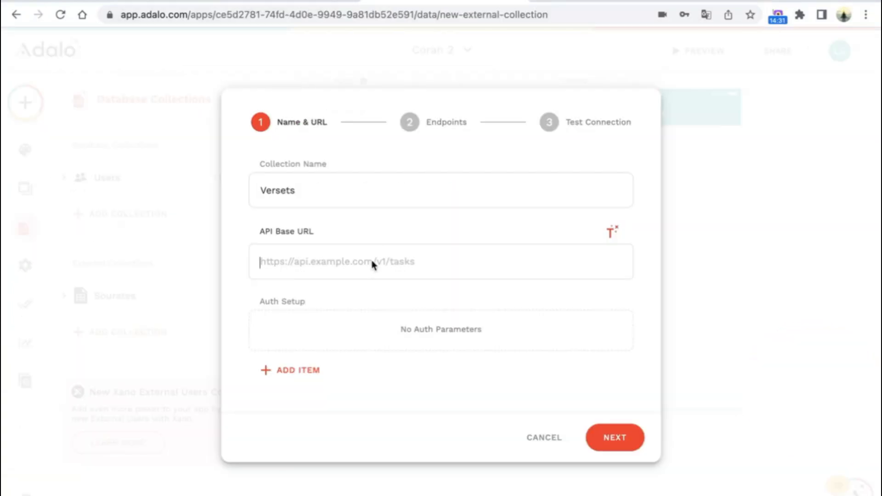
# - Change the Versets URL's maxRecords value from 3 to 50000
pyautogui.click(326, 270)
pyautogui.press('BackSpace')
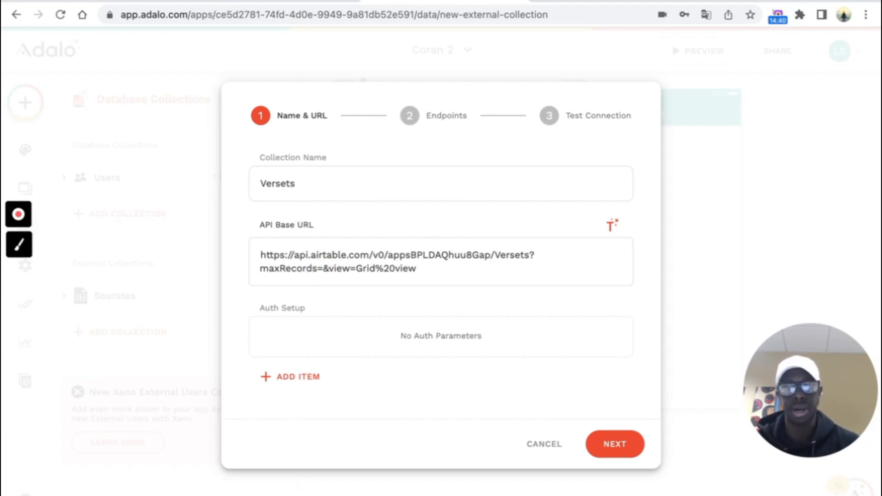
pyautogui.write('50000')
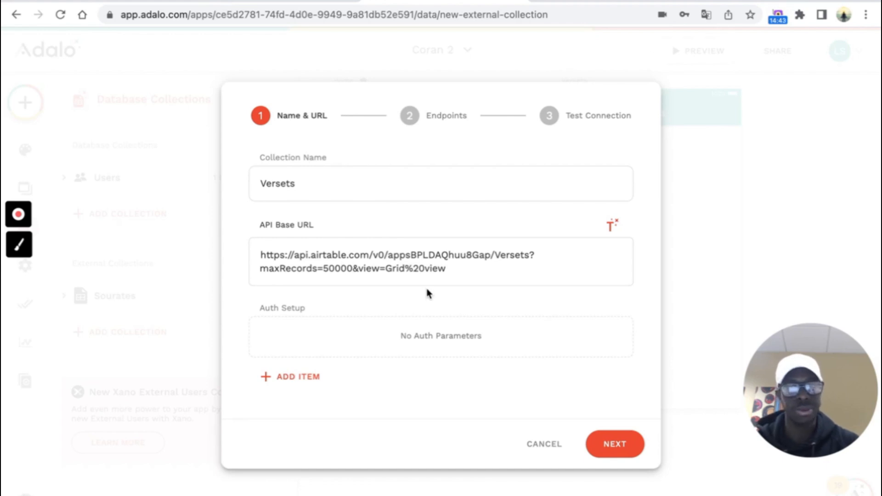
# - Add an Authorization header holding the Bearer token, then continue to the Endpoints step
pyautogui.click(311, 374)
pyautogui.click(406, 318)
pyautogui.scroll(-3, 413, 168)
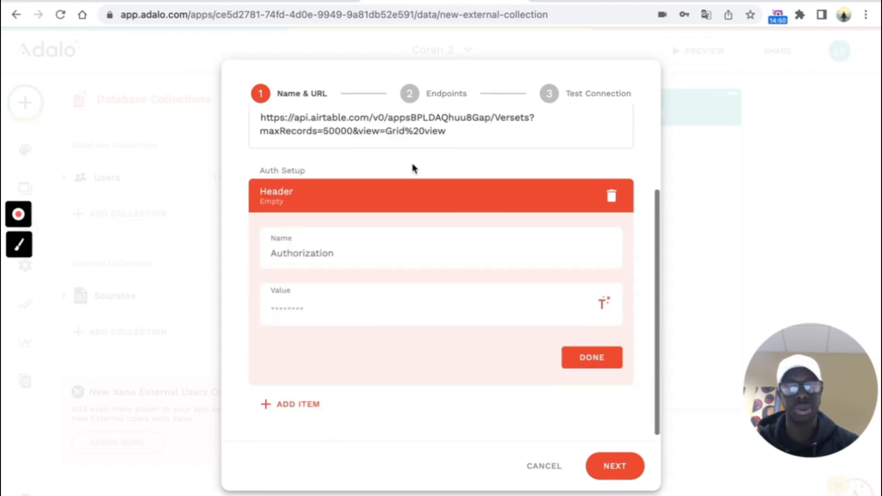
pyautogui.click(345, 250)
pyautogui.write('Authorization')
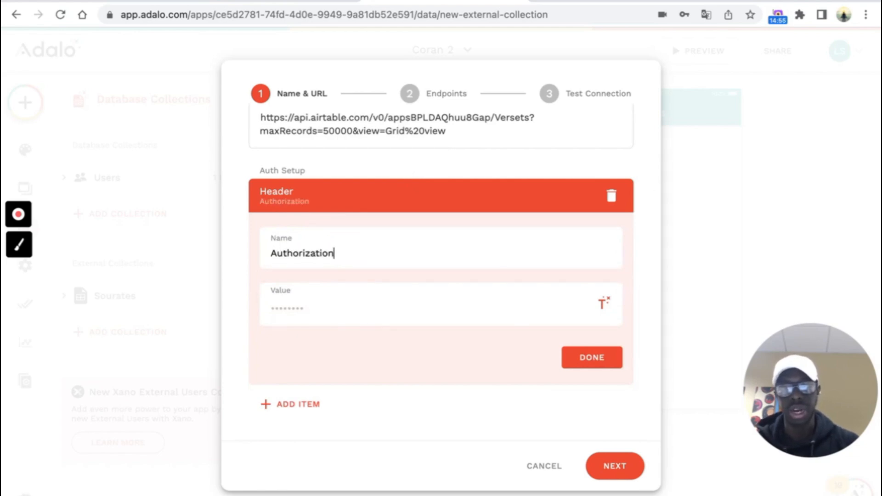
pyautogui.click(329, 305)
pyautogui.write('Be')
pyautogui.write('arer')
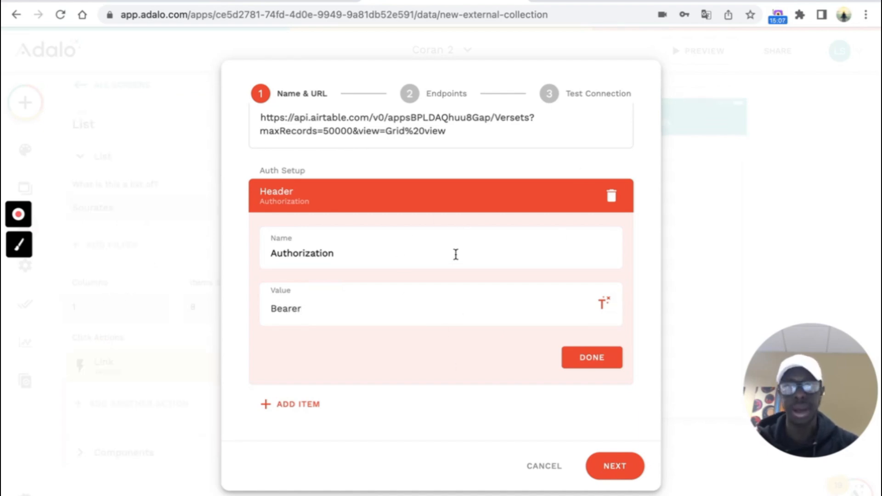
pyautogui.click(592, 359)
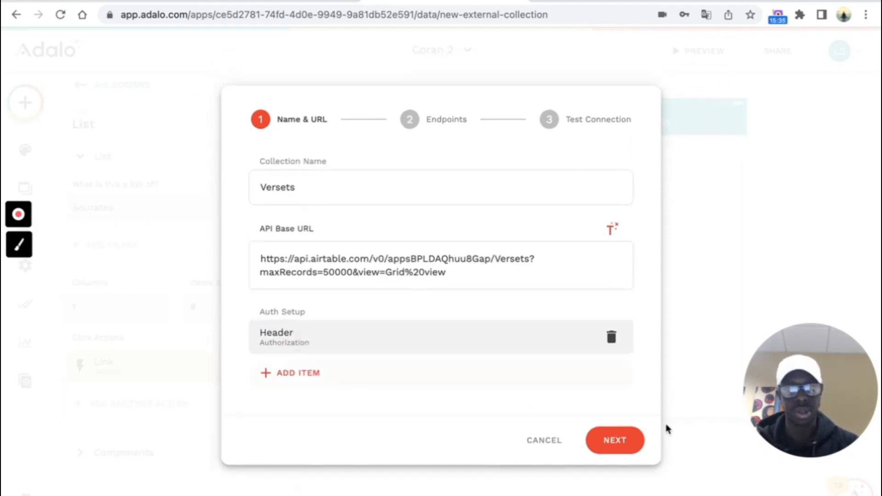
pyautogui.click(614, 446)
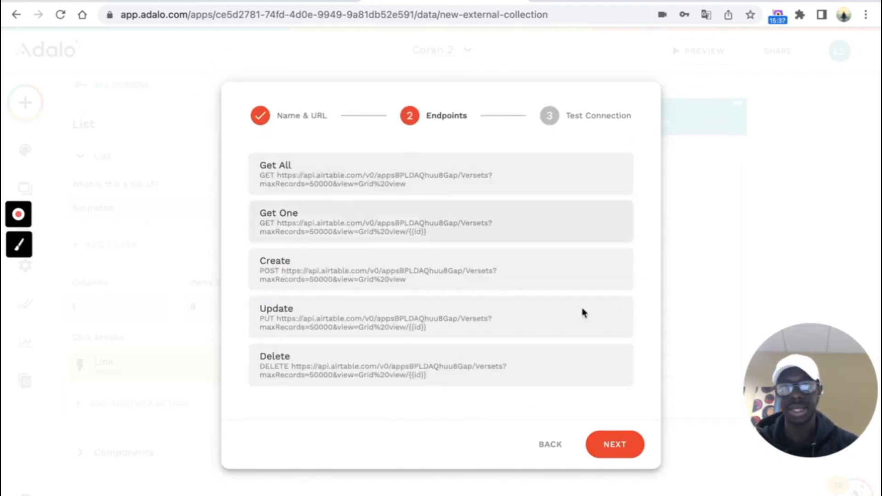
# - Set the Get All endpoint's Results Key to records
pyautogui.click(623, 446)
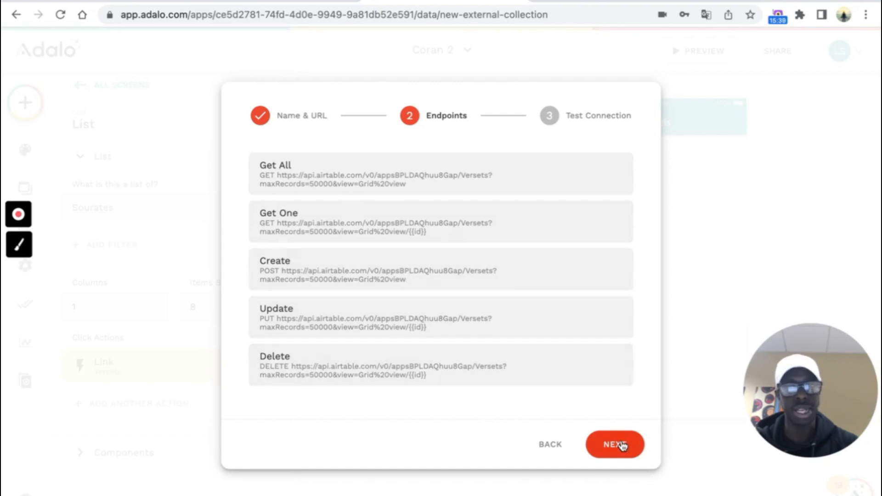
pyautogui.click(461, 179)
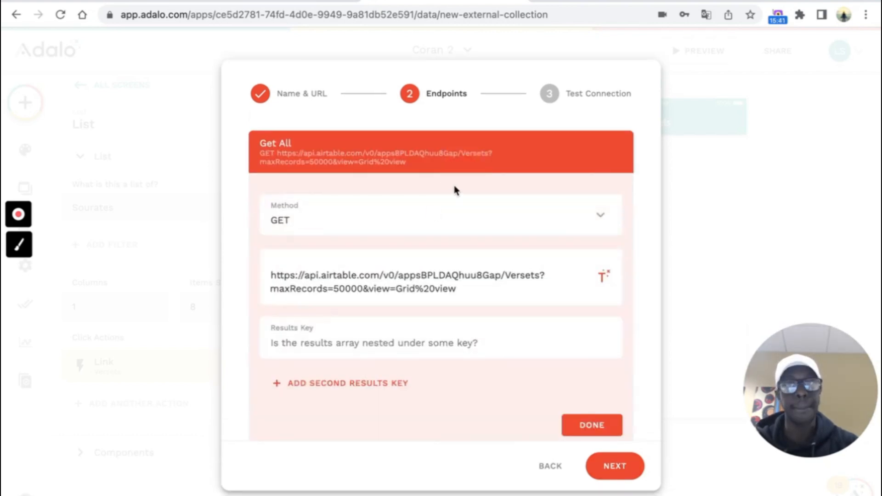
pyautogui.click(398, 339)
pyautogui.write('records')
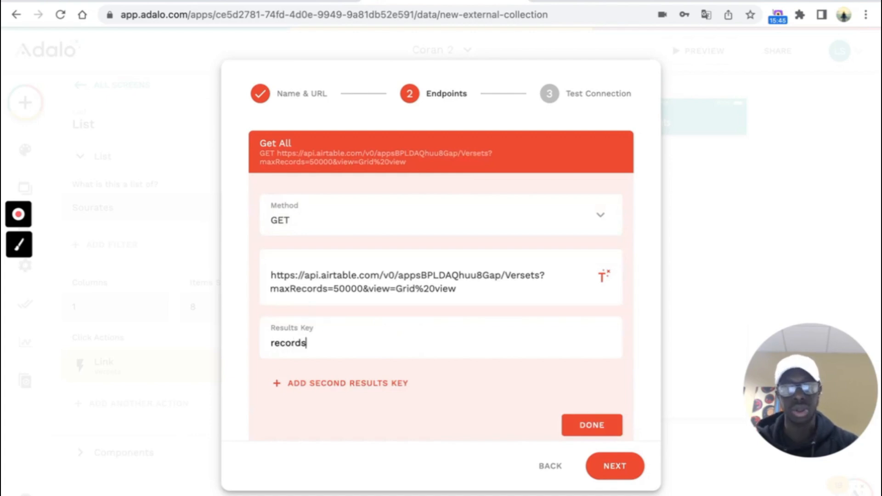
pyautogui.click(592, 425)
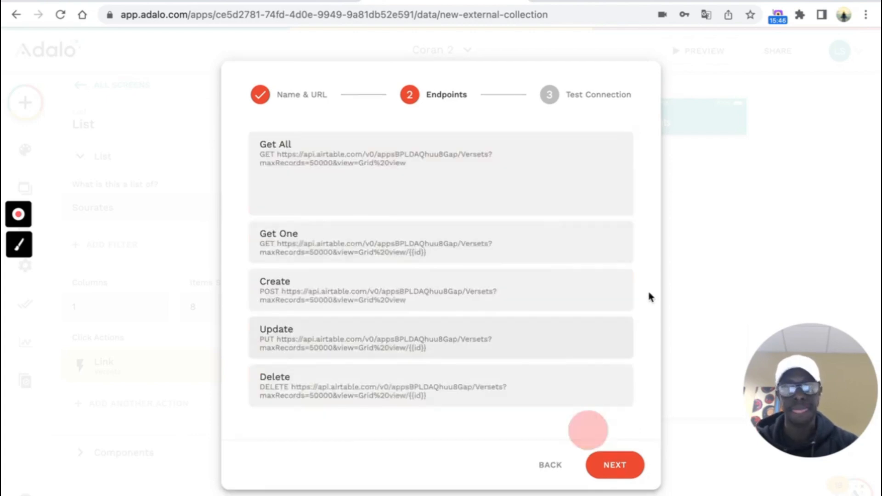
# - Run the Airtable connection test and create the Versets collection
pyautogui.click(621, 441)
pyautogui.click(458, 307)
pyautogui.scroll(-3, 478, 179)
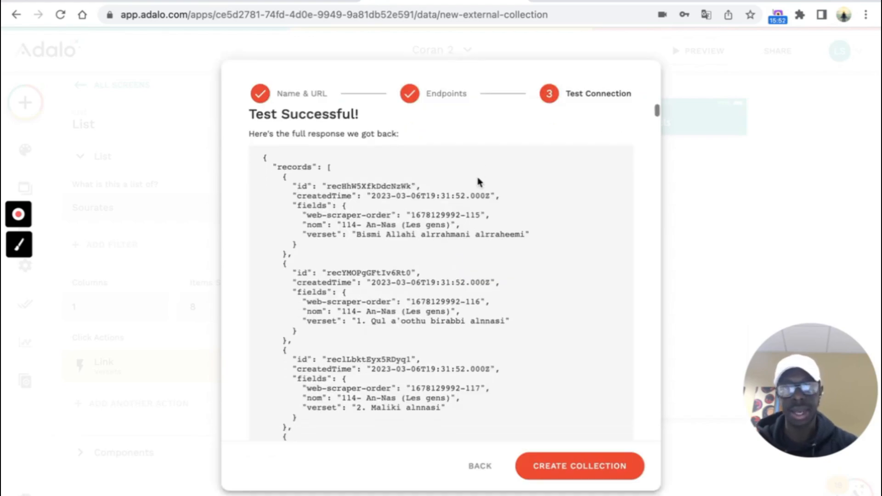
pyautogui.scroll(-5, 478, 179)
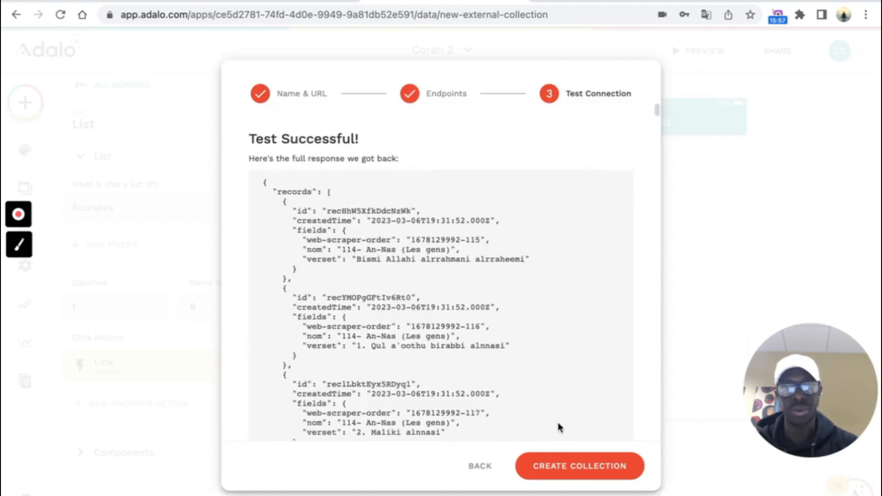
pyautogui.click(577, 465)
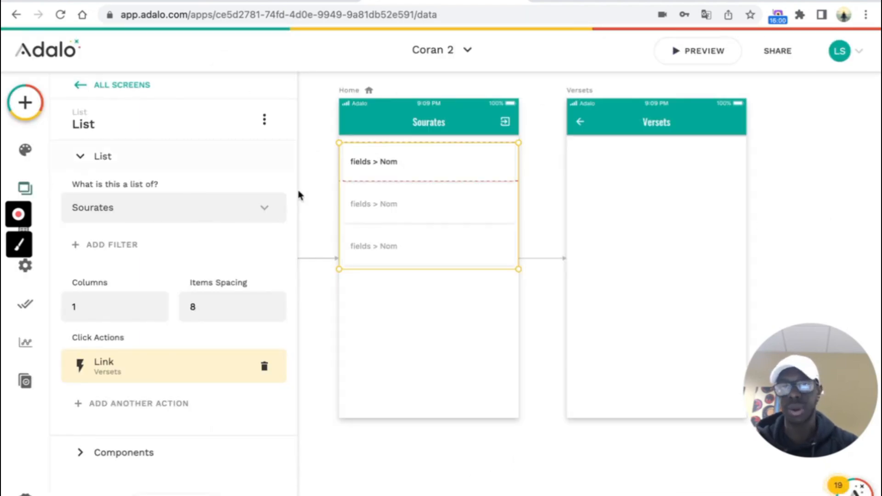
# - Place a custom list on the Versets screen and remove its subtitle text
pyautogui.click(462, 375)
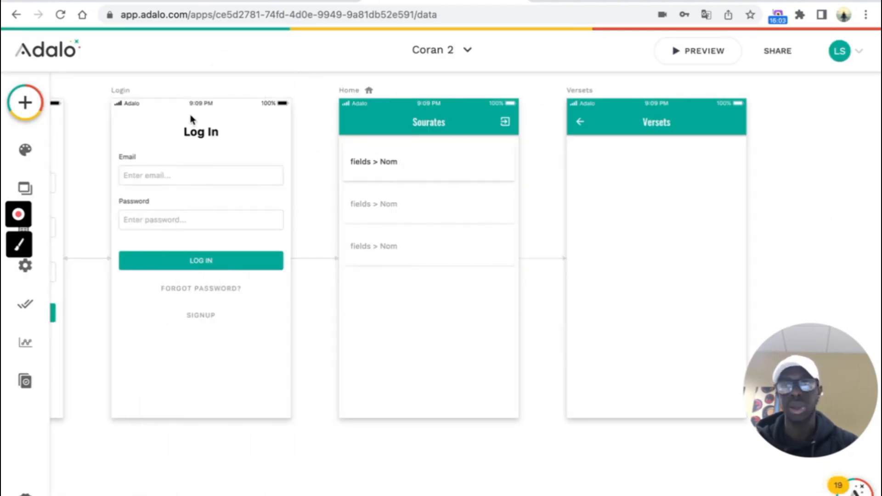
pyautogui.click(25, 102)
pyautogui.write('dus')
pyautogui.moveTo(119, 291); pyautogui.dragTo(660, 210)
pyautogui.click(588, 171)
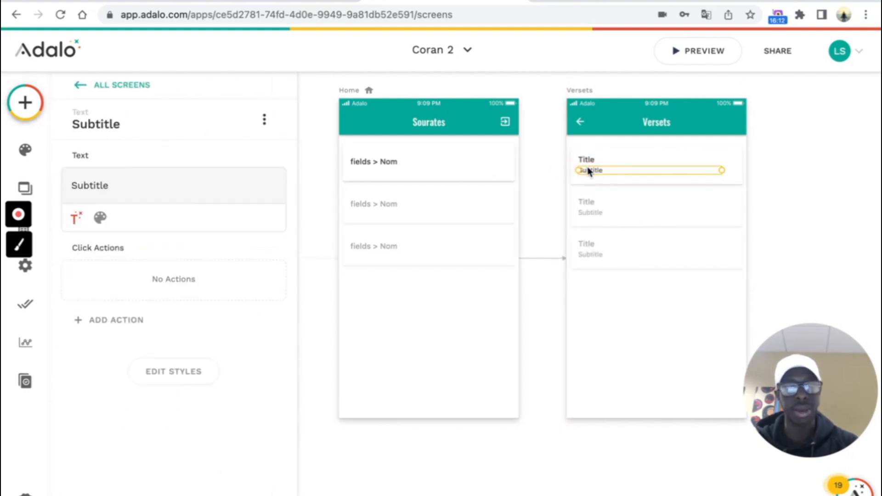
pyautogui.press('Delete')
pyautogui.scroll(5, 636, 179)
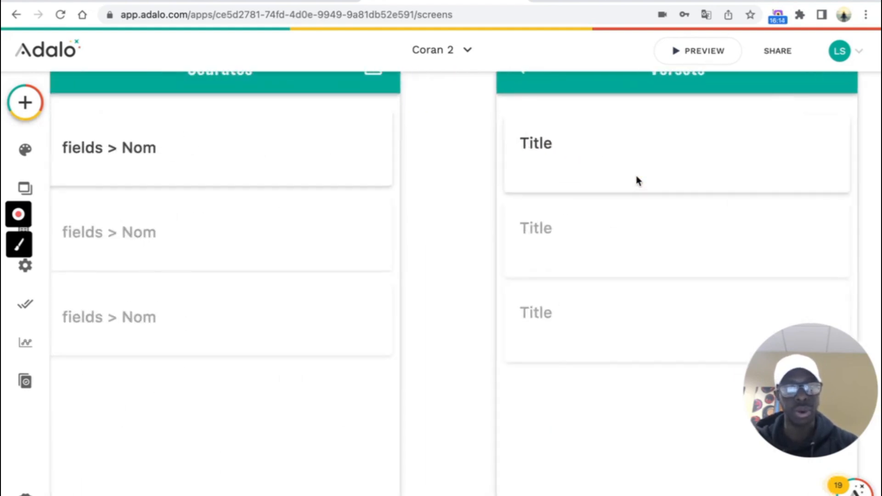
# - Make the list display records from the Versets collection
pyautogui.click(542, 144)
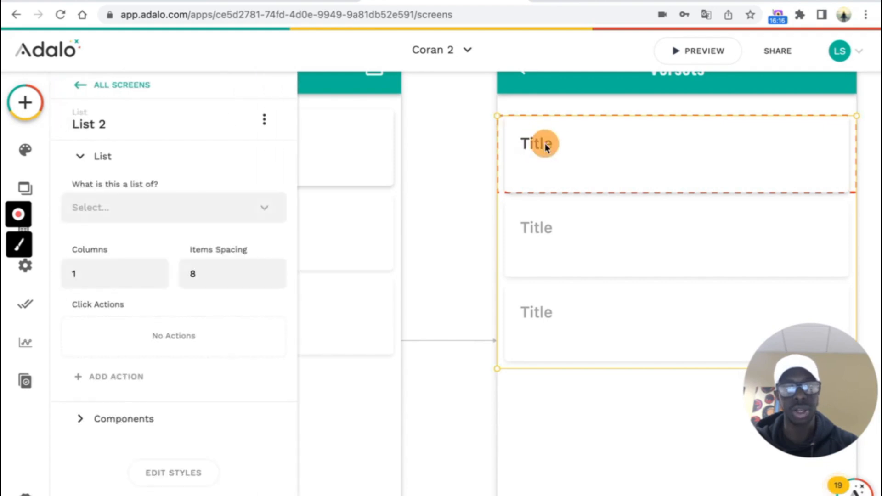
pyautogui.click(543, 144)
pyautogui.click(586, 348)
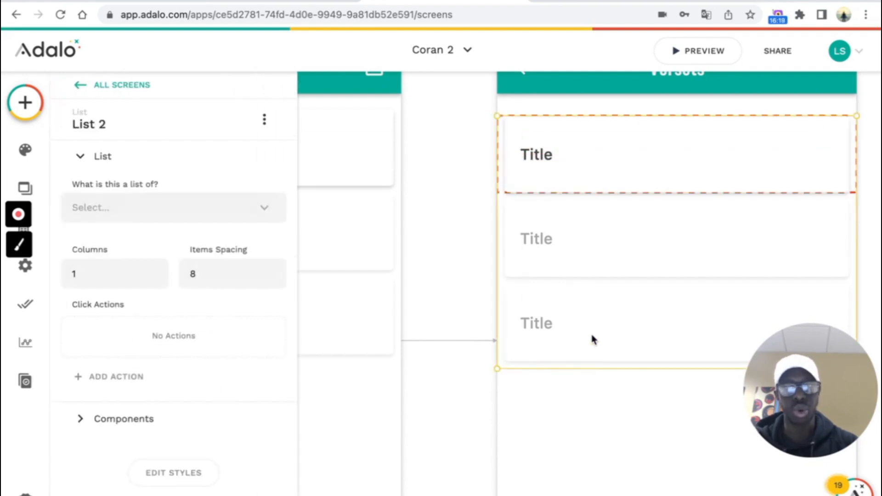
pyautogui.click(264, 209)
pyautogui.click(227, 291)
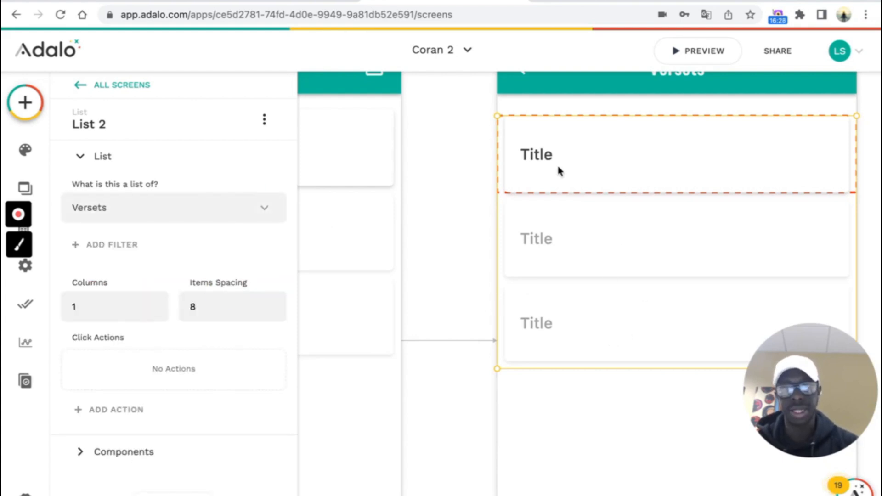
# - Replace the item's placeholder Title with Magic Text Current Verset's fields > verset
pyautogui.click(538, 161)
pyautogui.doubleClick(179, 183)
pyautogui.press('BackSpace')
pyautogui.click(77, 217)
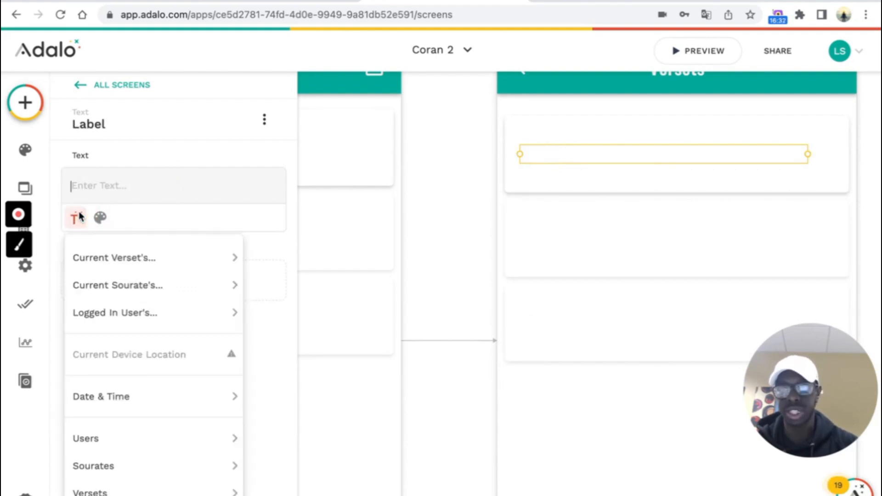
pyautogui.moveTo(123, 254)
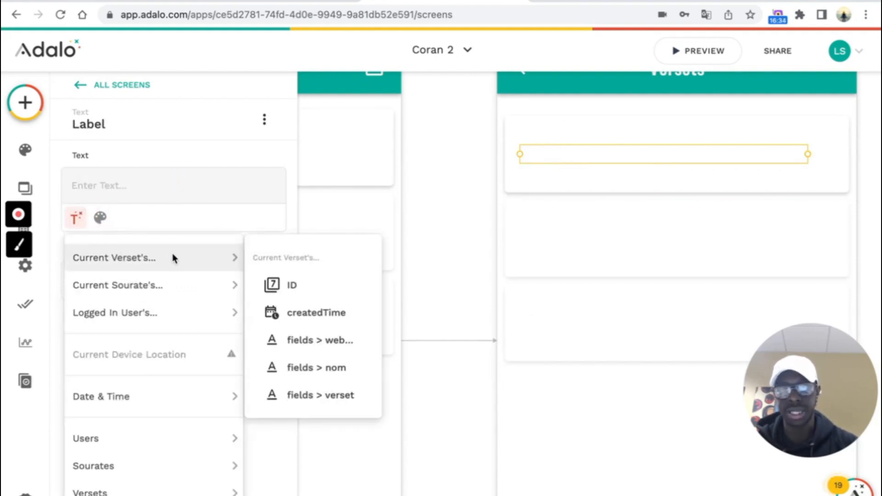
pyautogui.click(331, 396)
pyautogui.click(534, 249)
# - Add a filter named filterByFormula to the Versets list
pyautogui.scroll(-5, 535, 249)
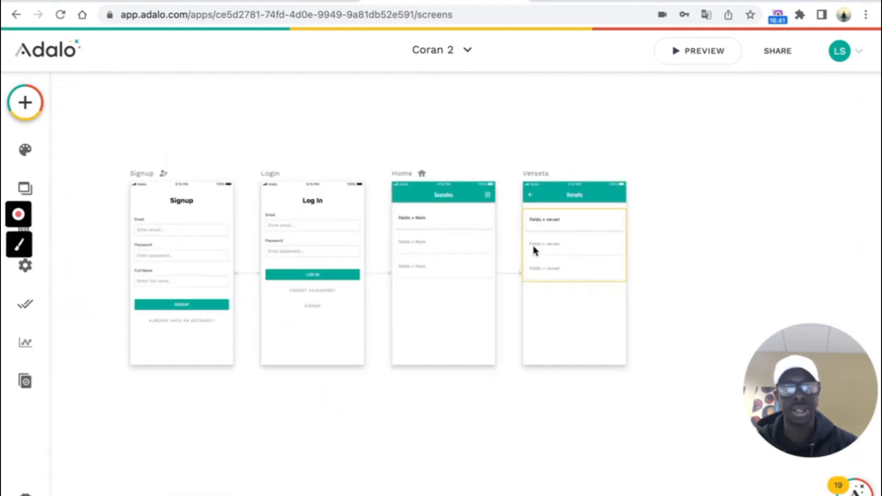
pyautogui.scroll(5, 534, 250)
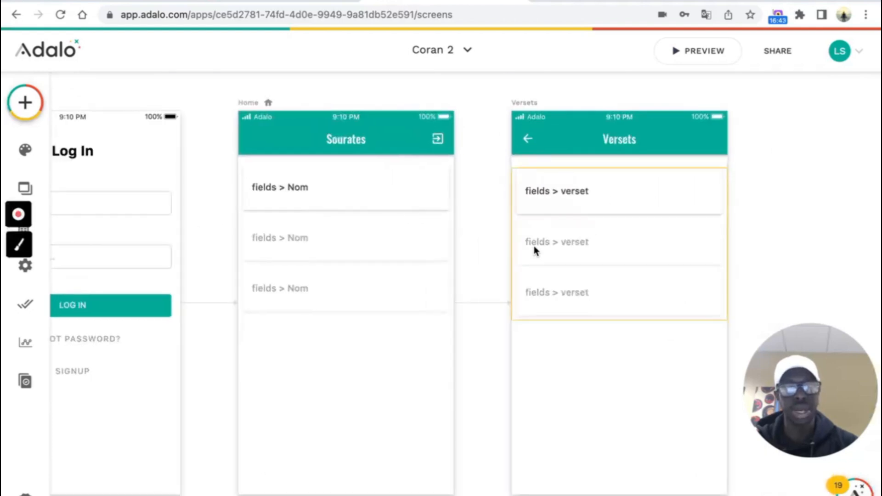
pyautogui.hscroll(2, 724, 233)
pyautogui.scroll(1, 723, 233)
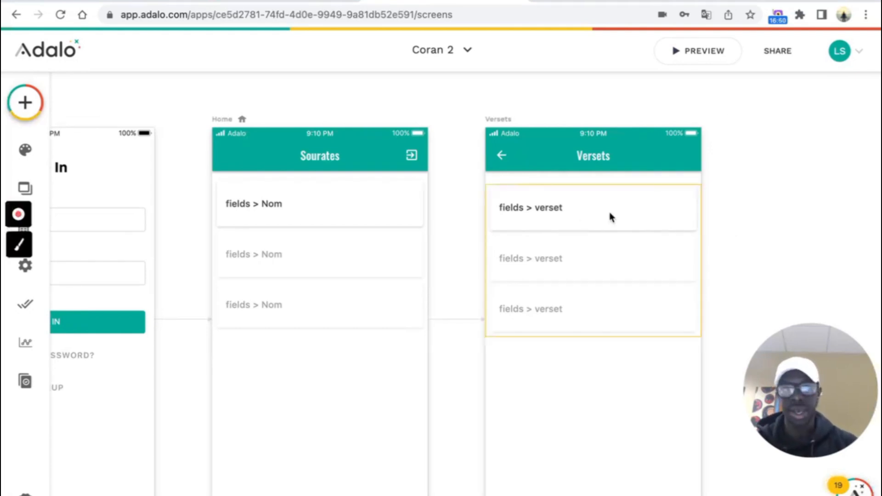
pyautogui.click(544, 267)
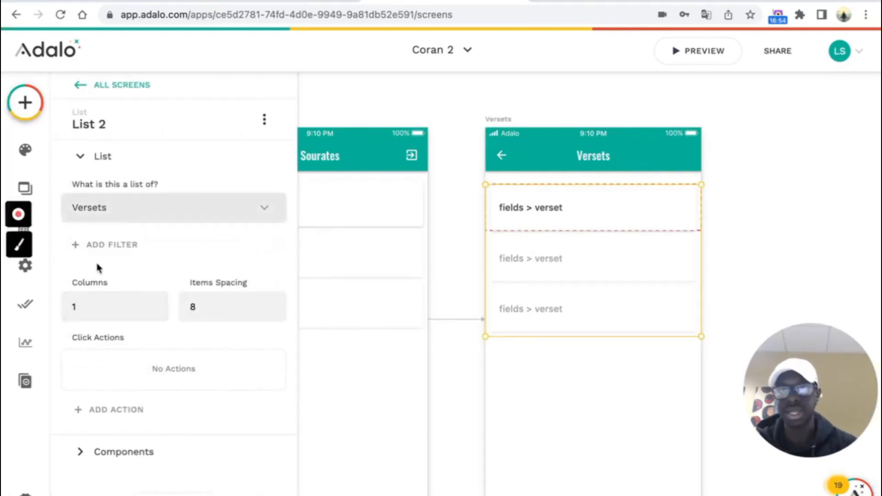
pyautogui.click(163, 248)
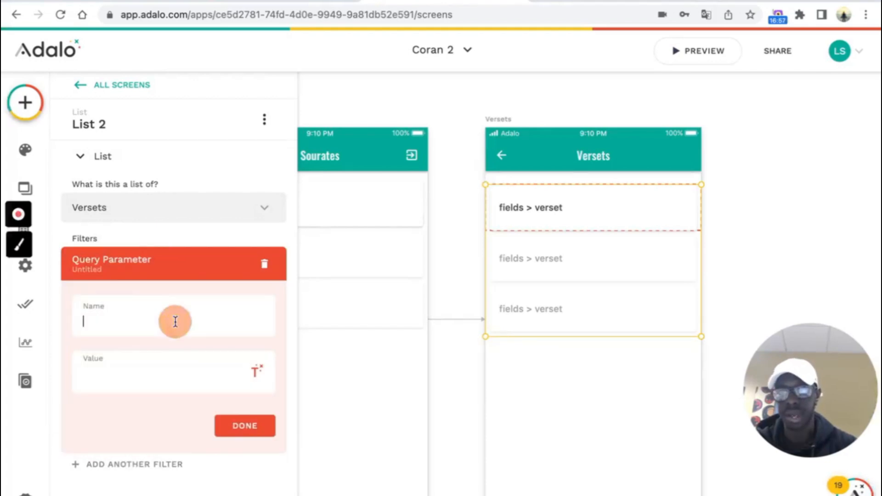
pyautogui.write('filt')
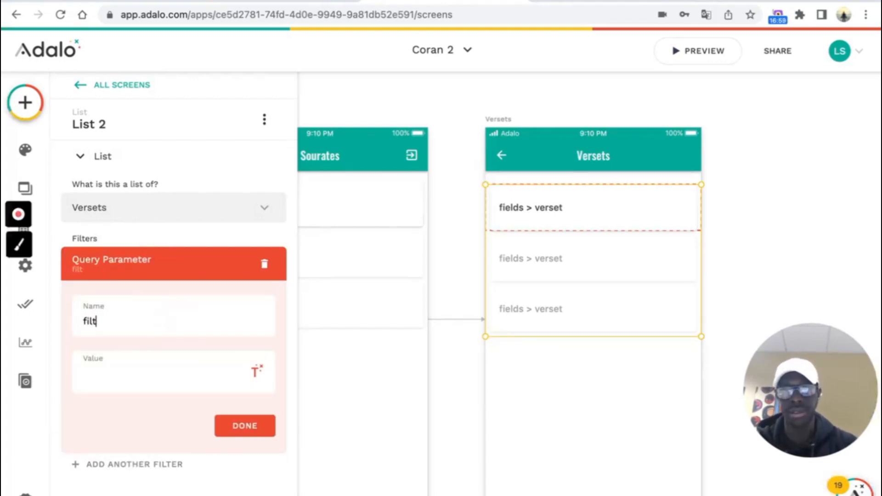
pyautogui.write('erByFormula')
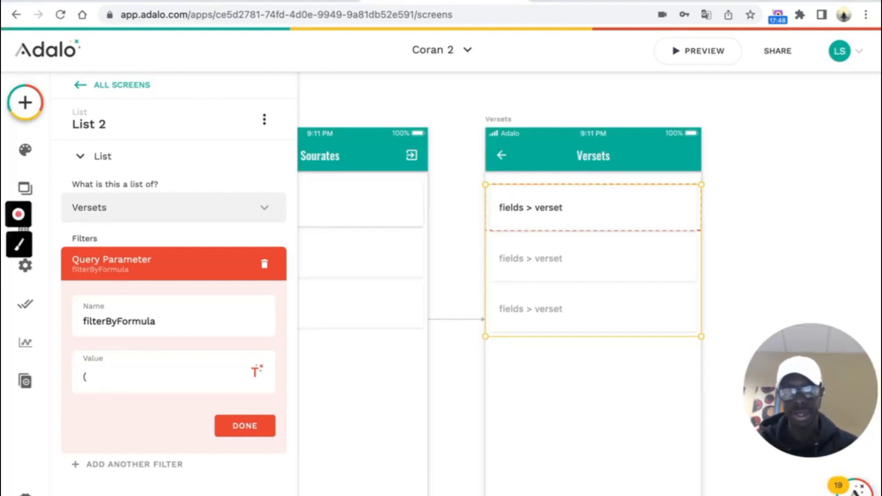
# - Set the filter value to ({nom}=" plus Current Sourate's fields > Nom and confirm
pyautogui.write("{nom}='")
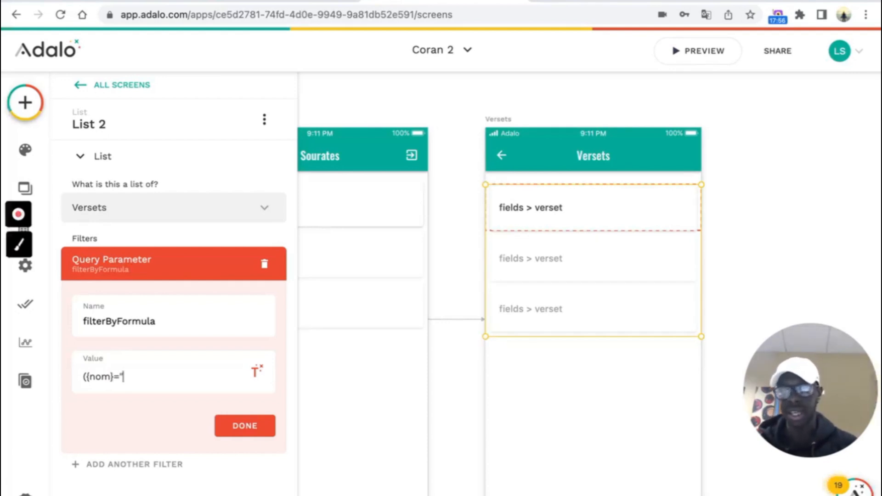
pyautogui.click(256, 371)
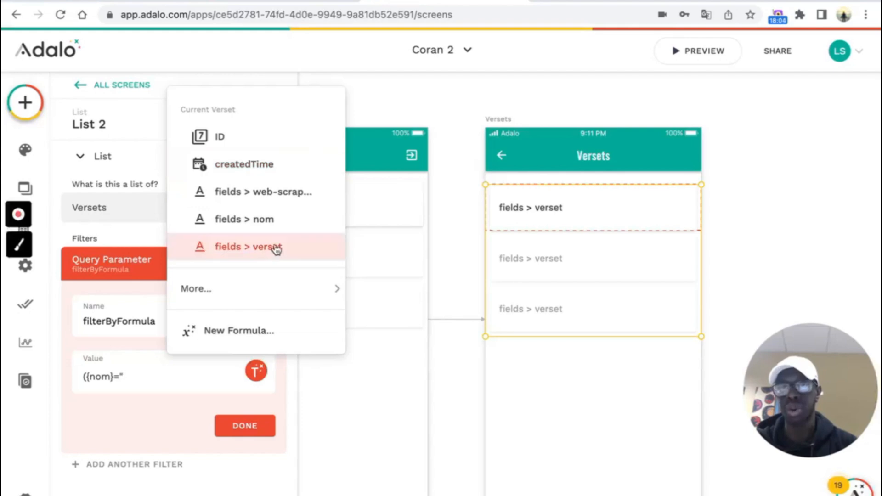
pyautogui.moveTo(232, 292)
pyautogui.moveTo(434, 297)
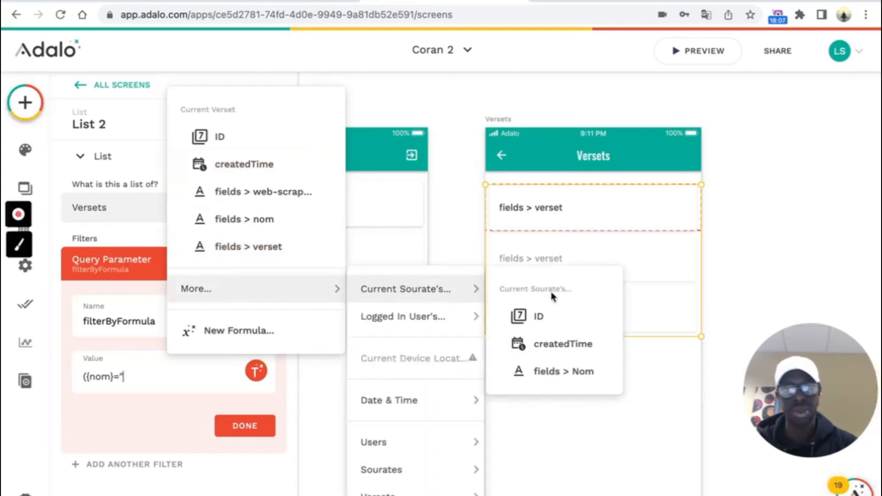
pyautogui.click(563, 372)
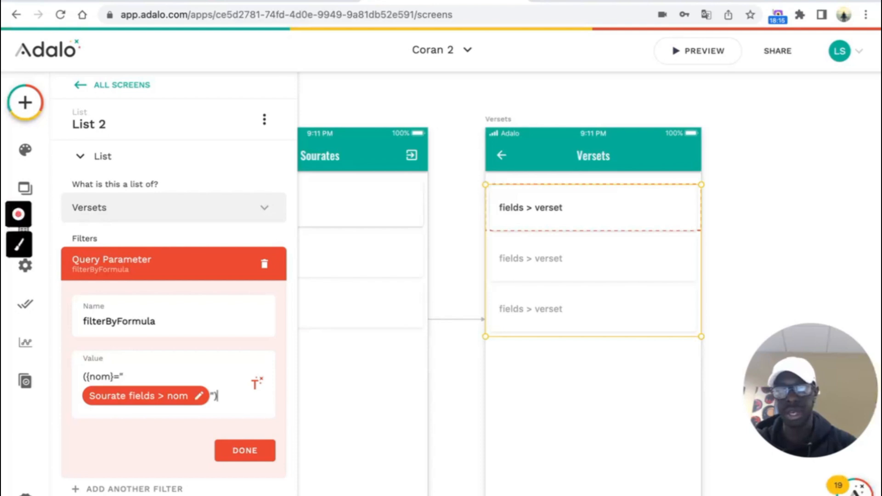
pyautogui.click(271, 448)
pyautogui.click(769, 170)
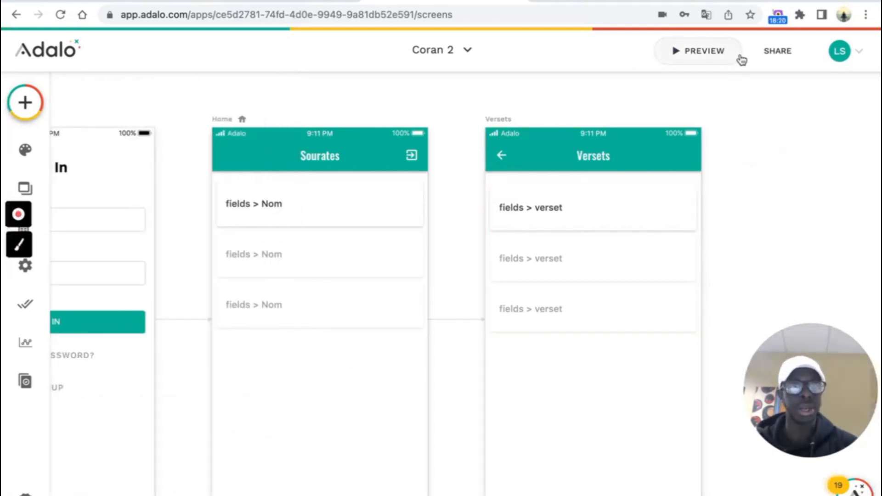
pyautogui.click(704, 59)
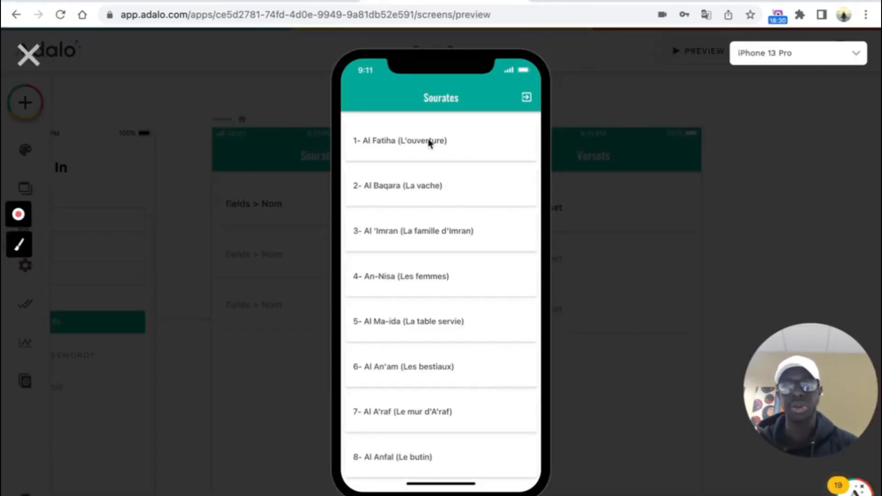
pyautogui.scroll(-1, 441, 131)
pyautogui.scroll(1, 428, 144)
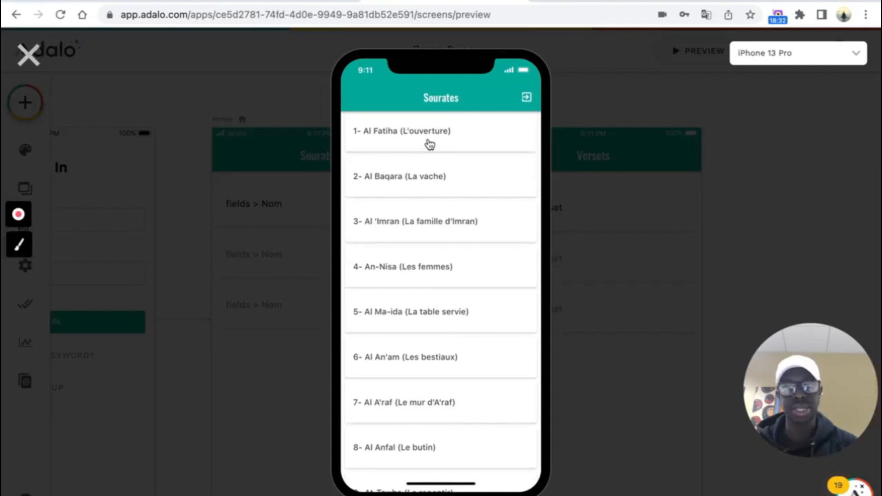
pyautogui.click(428, 143)
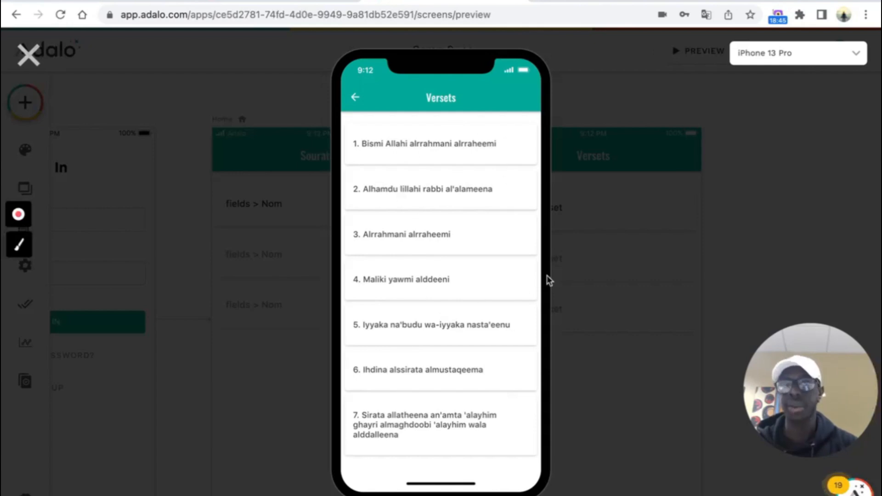
pyautogui.click(28, 55)
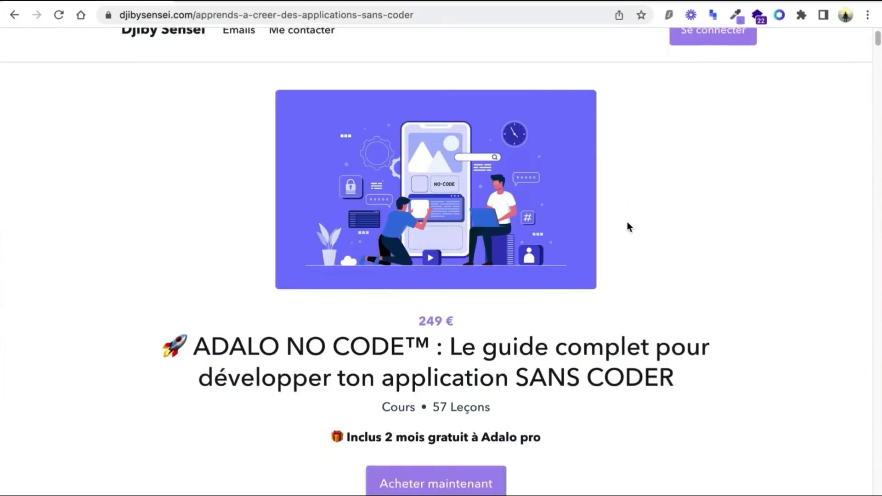
# - Mark the Vans Old School sneaker as a favourite in the app preview
pyautogui.scroll(-20, 626, 221)
pyautogui.scroll(-10, 625, 220)
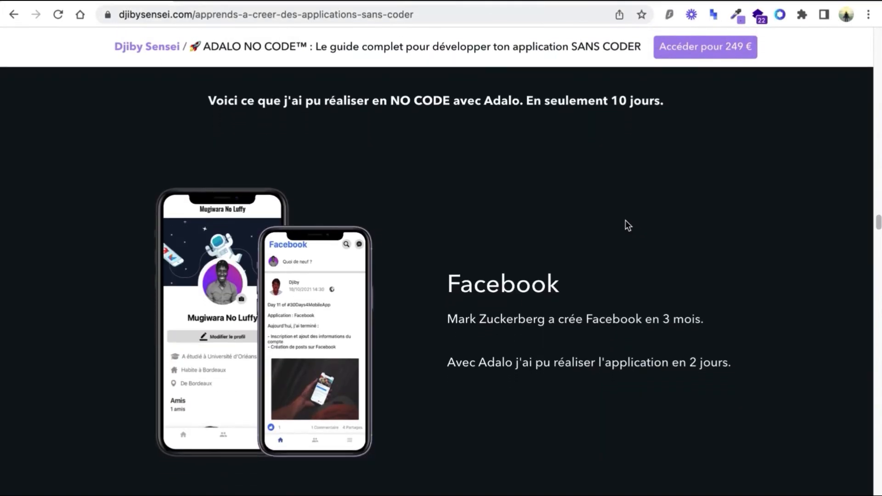
pyautogui.scroll(-13, 625, 221)
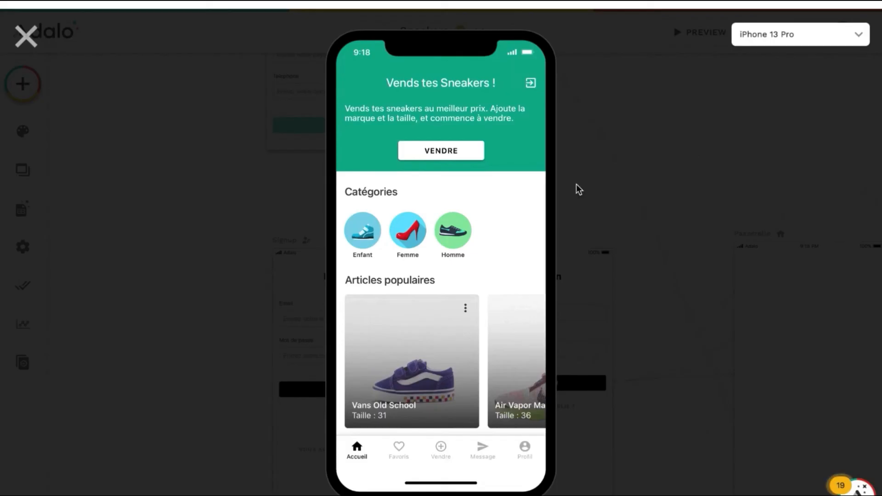
pyautogui.scroll(2, 449, 251)
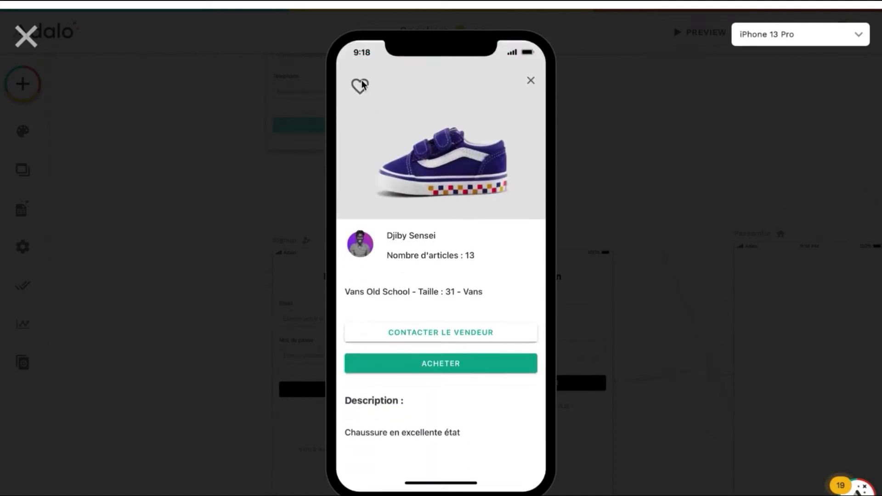
pyautogui.click(360, 87)
# - Send the seller a 'Salut' message, then return to the sneaker's details
pyautogui.scroll(-1, 471, 343)
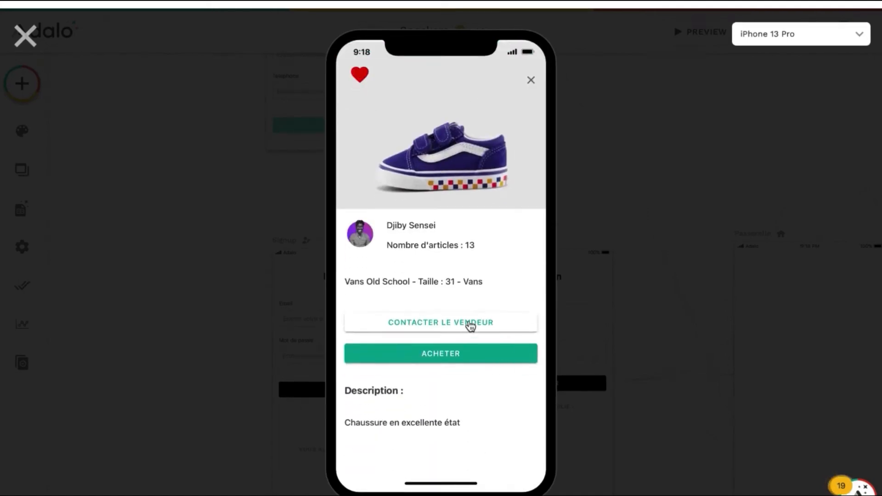
pyautogui.click(470, 324)
pyautogui.click(465, 451)
pyautogui.write('Salut')
pyautogui.click(521, 451)
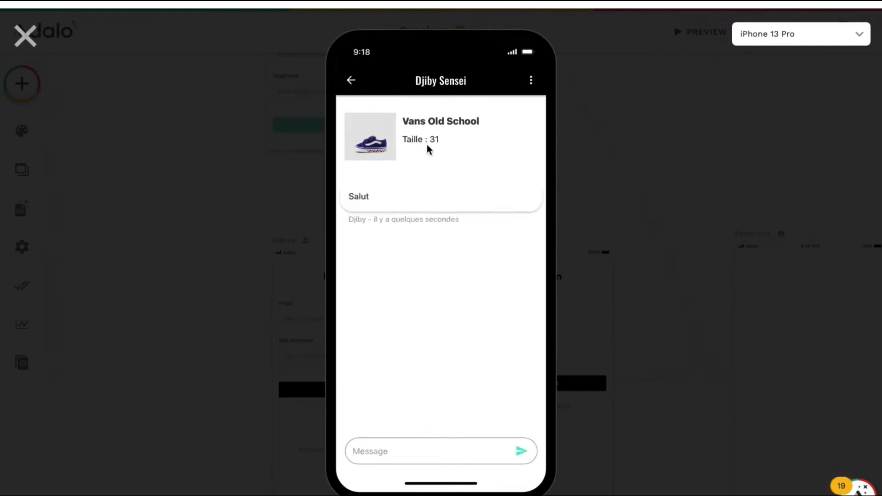
pyautogui.click(353, 85)
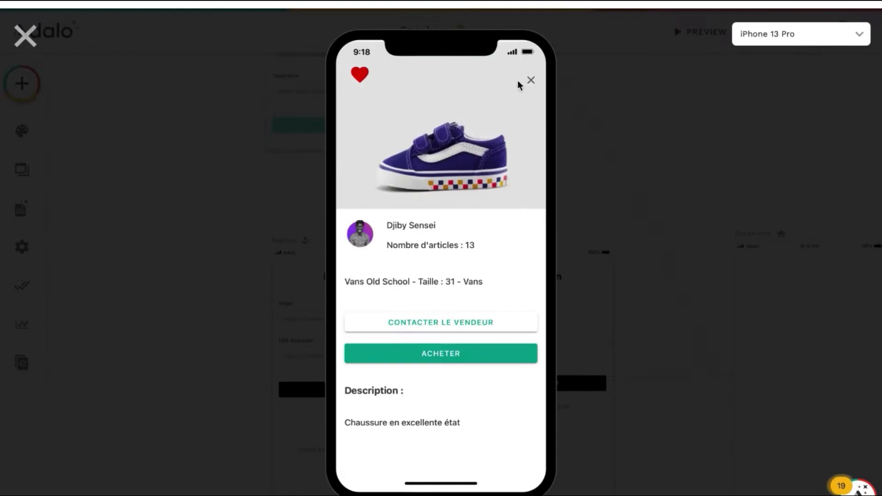